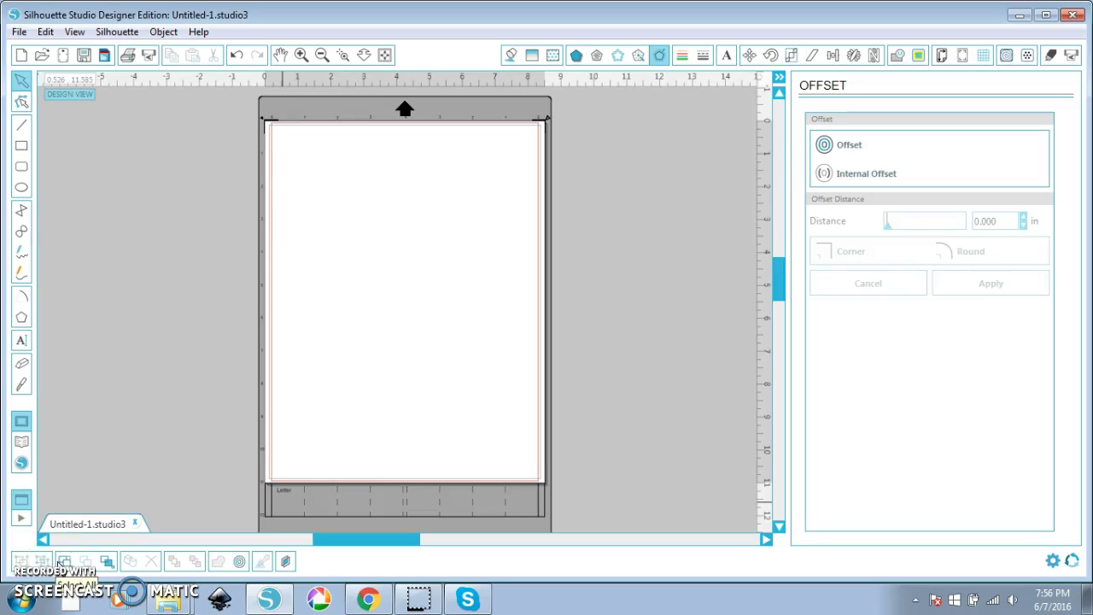
- Switch to Chrome and scroll the Freepik Nice cartoon dinosaurs page to its download section
left_click(91, 524)
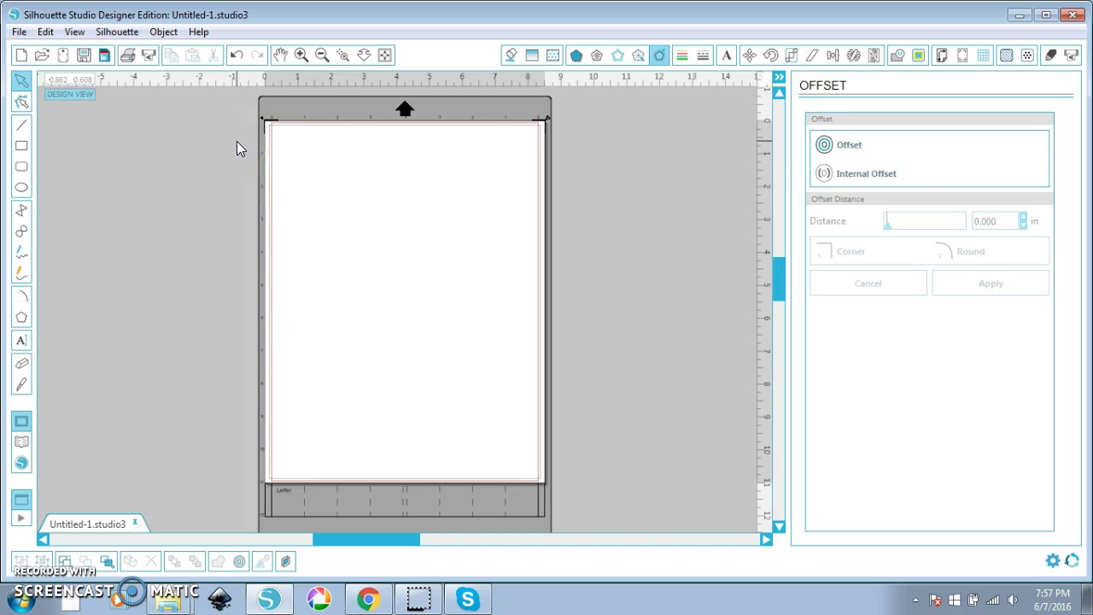
left_click(366, 600)
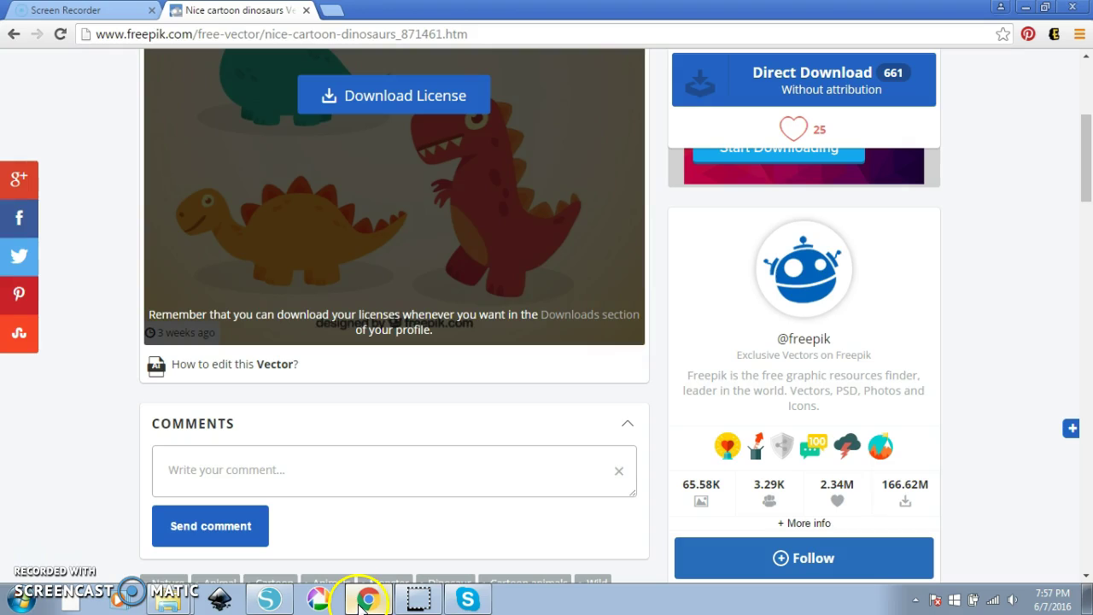
scroll(390, 299, "up", 3)
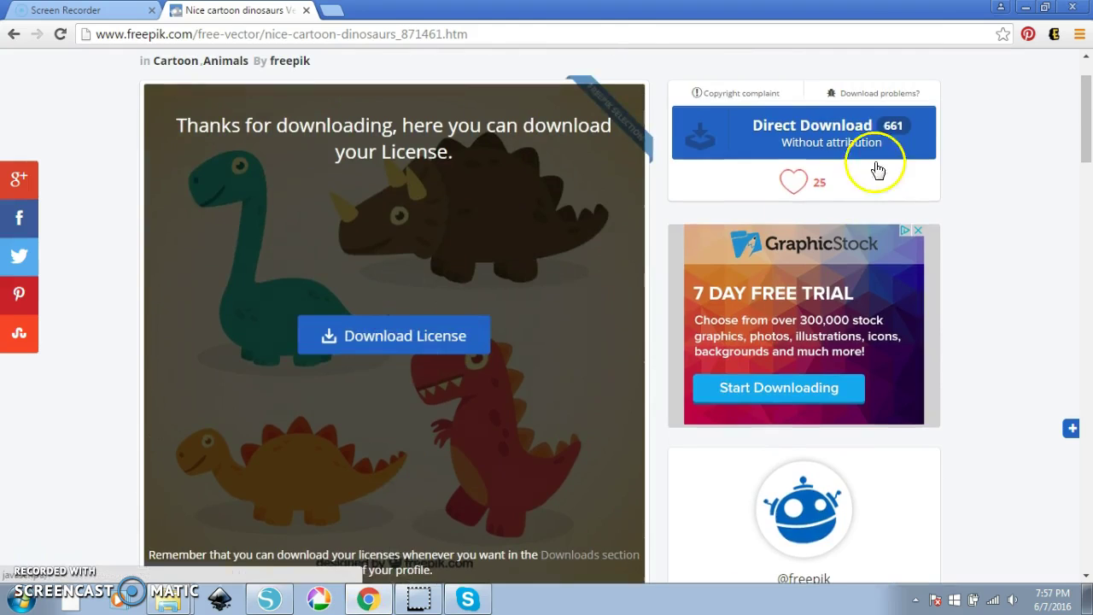
scroll(880, 162, "up", 1)
scroll(871, 171, "down", 1)
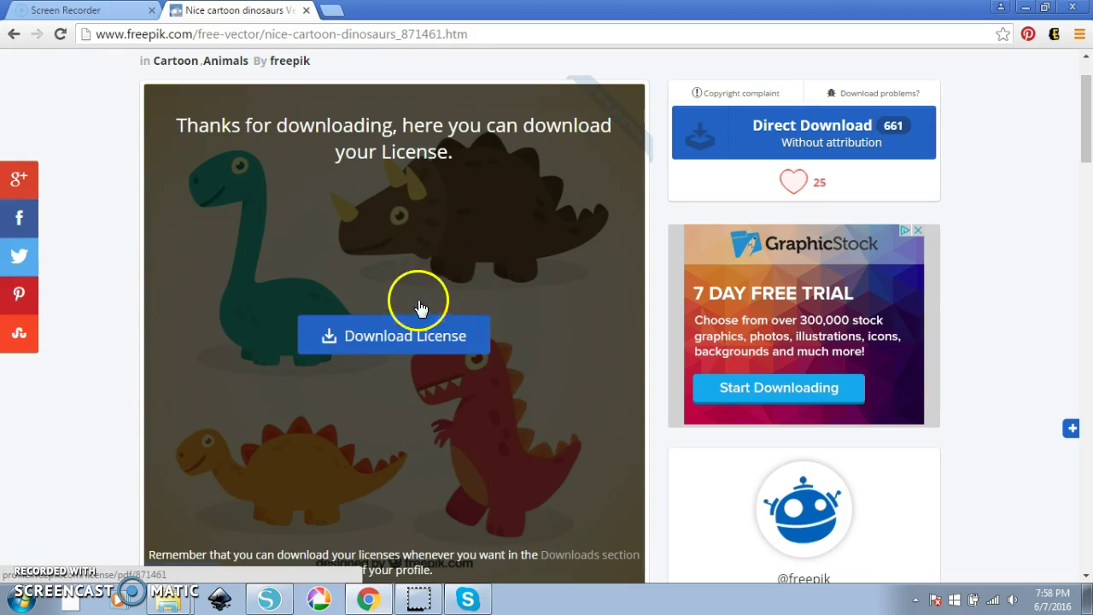
scroll(167, 474, "down", 2)
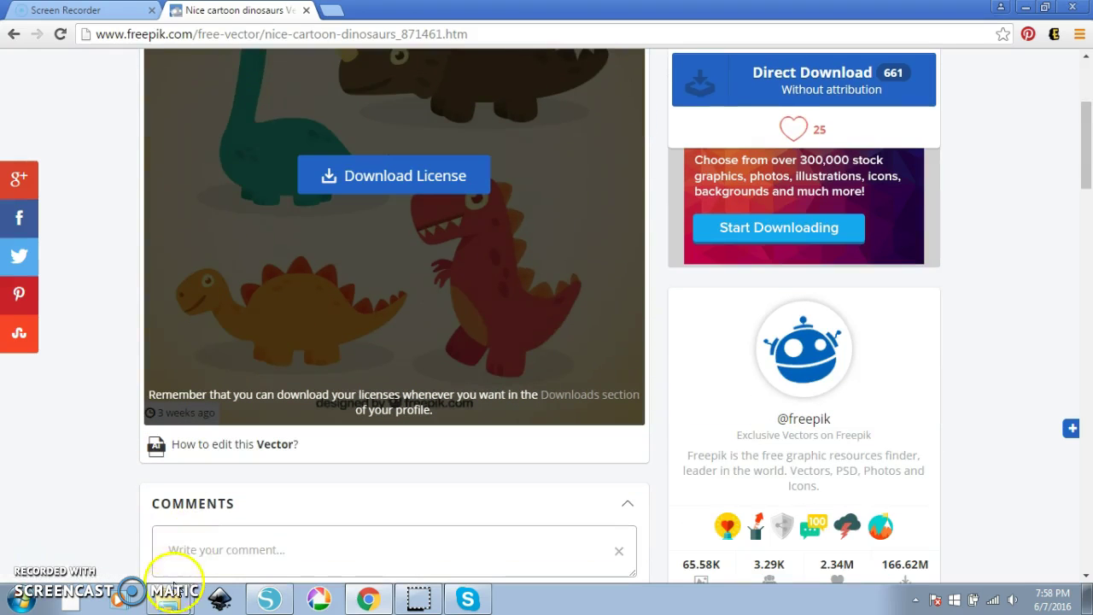
- Open 52125-O70BON.ai from the Nice-cartoon-dinosaurs download, accepting the default PDF import settings
mouse_move(168, 598)
left_click(150, 541)
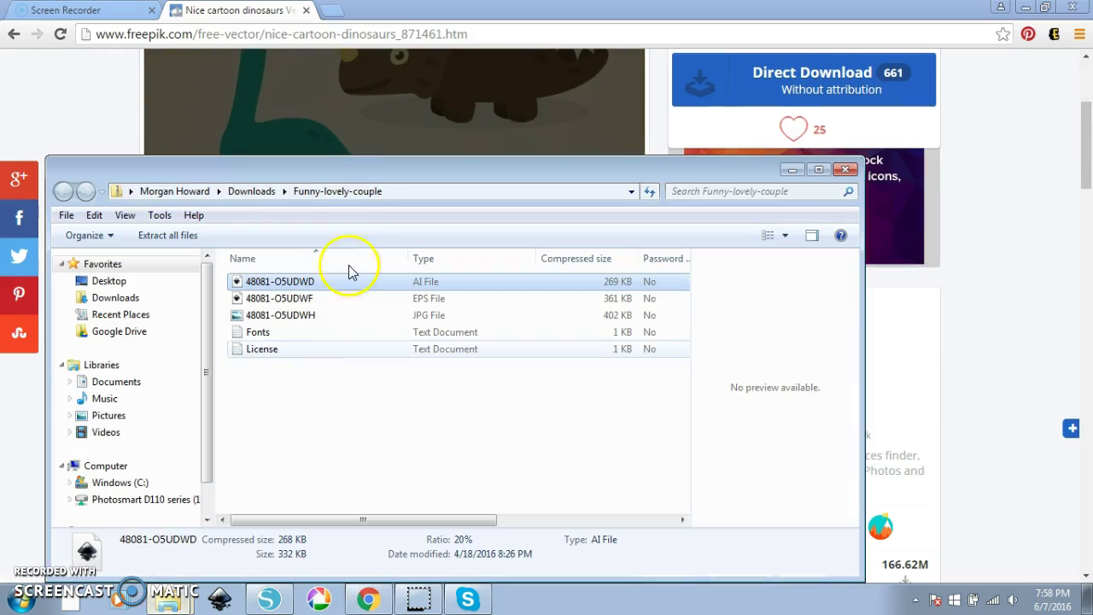
left_click(242, 191)
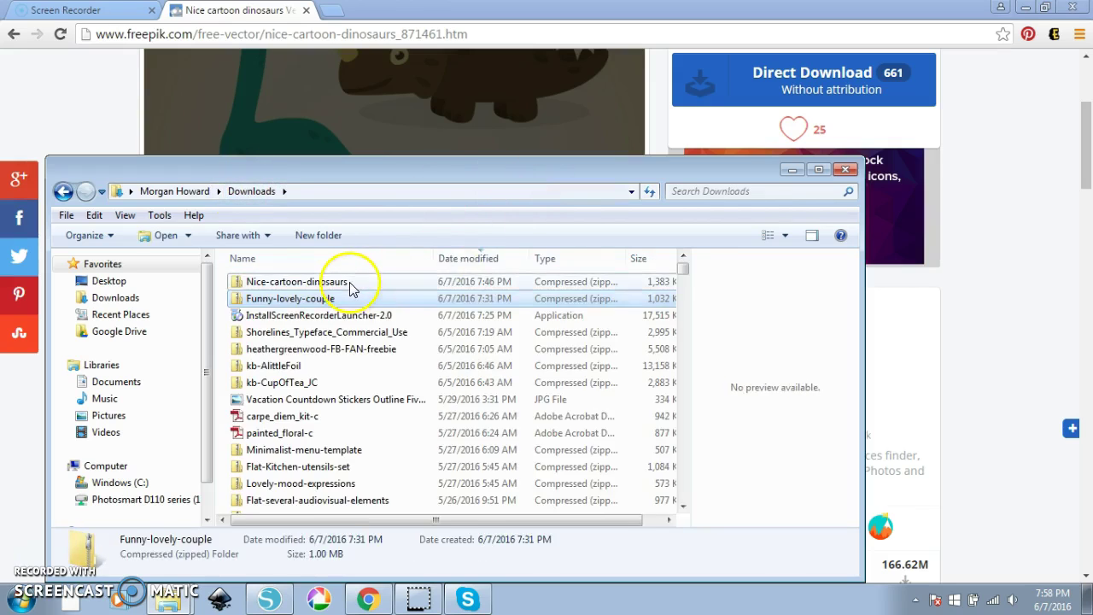
double_click(349, 283)
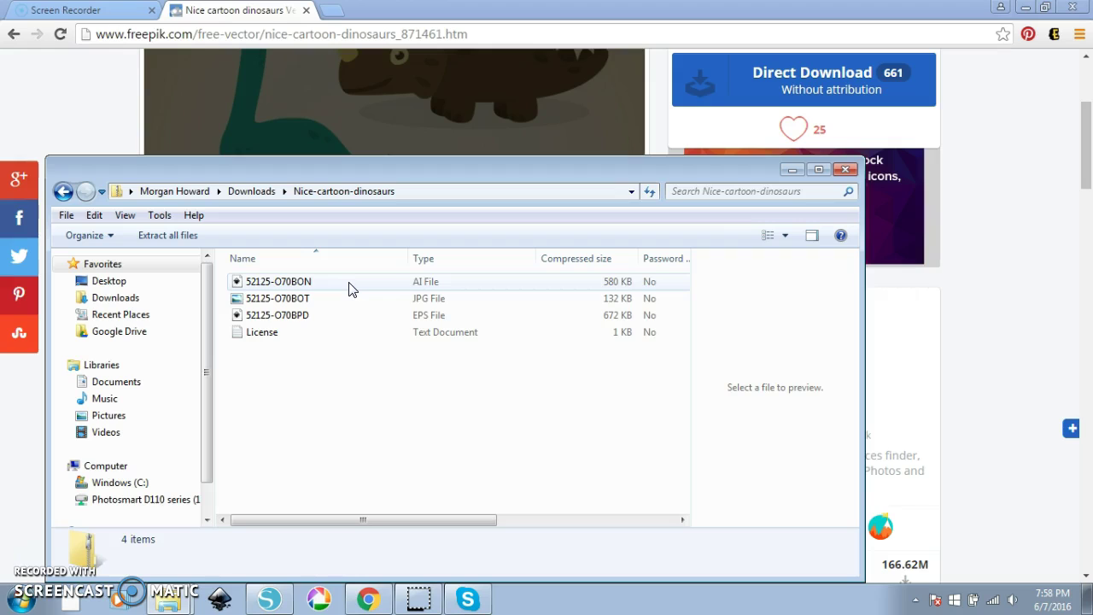
double_click(349, 283)
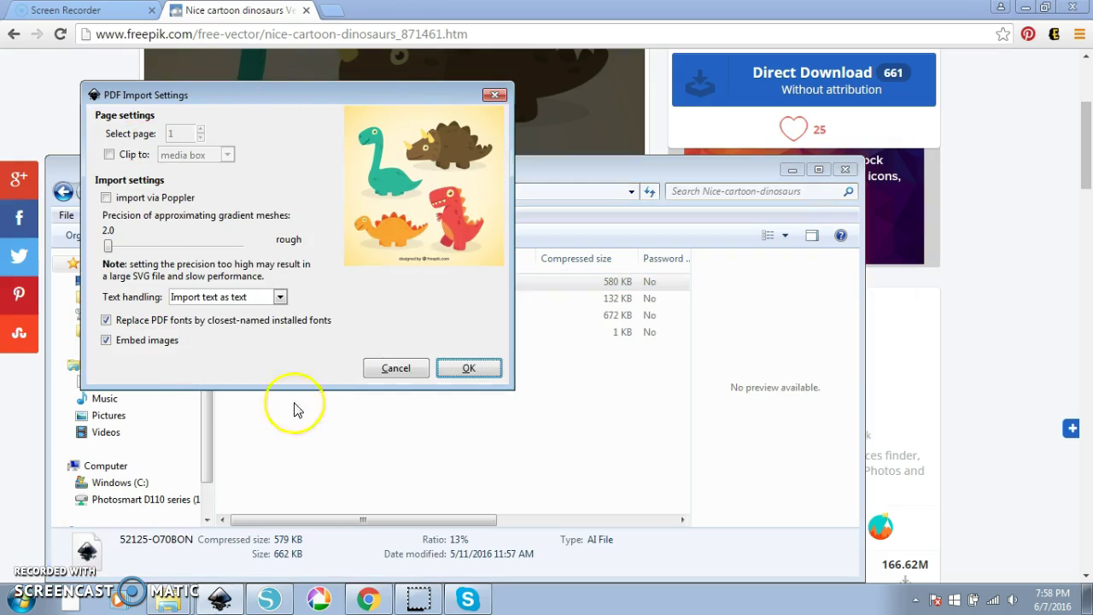
left_click(468, 369)
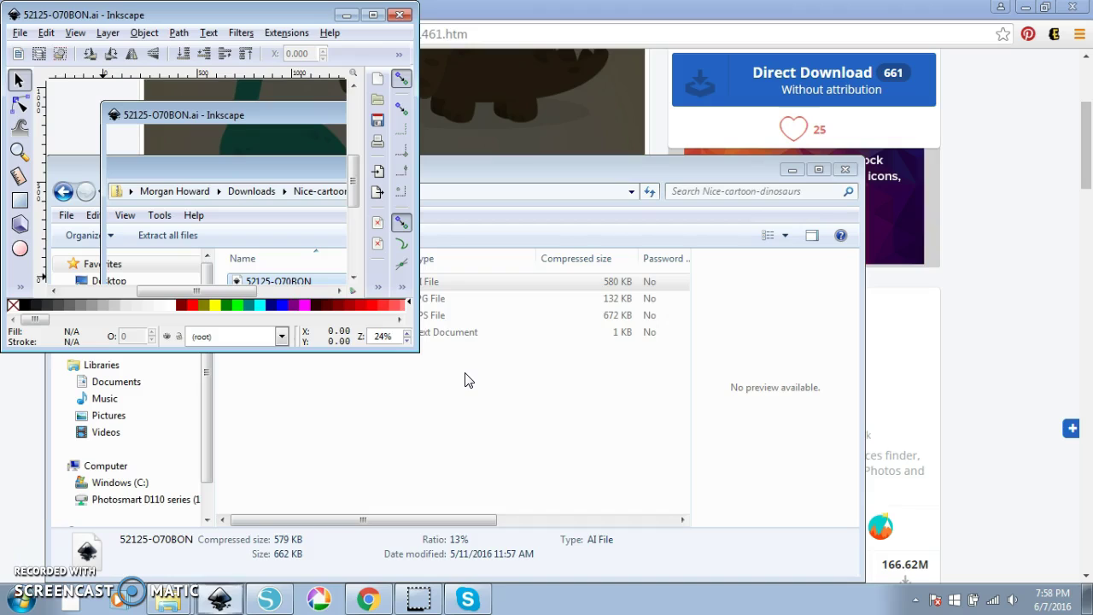
- Maximize Inkscape, then delete the cream background and the 'designed by freepik' credit text
left_click(378, 18)
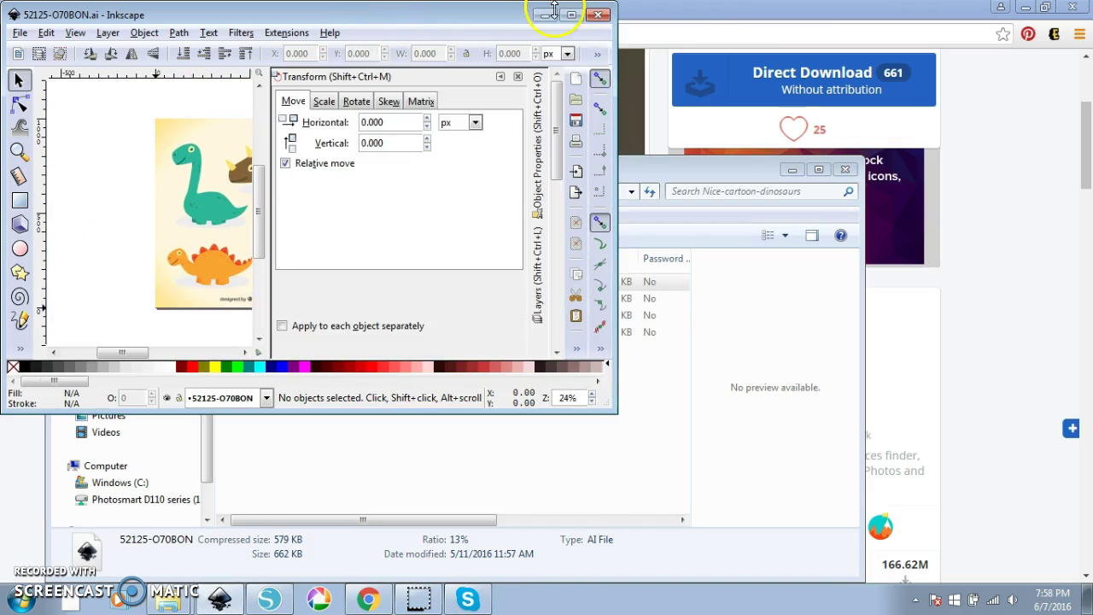
left_click(578, 14)
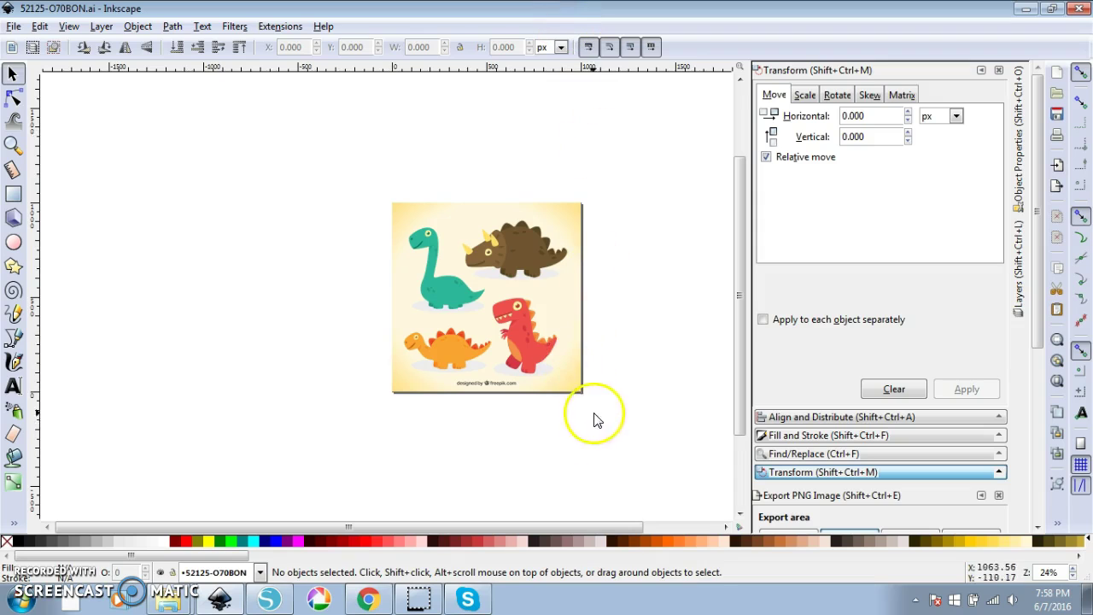
scroll(533, 354, "up", 1)
scroll(533, 352, "up", 1)
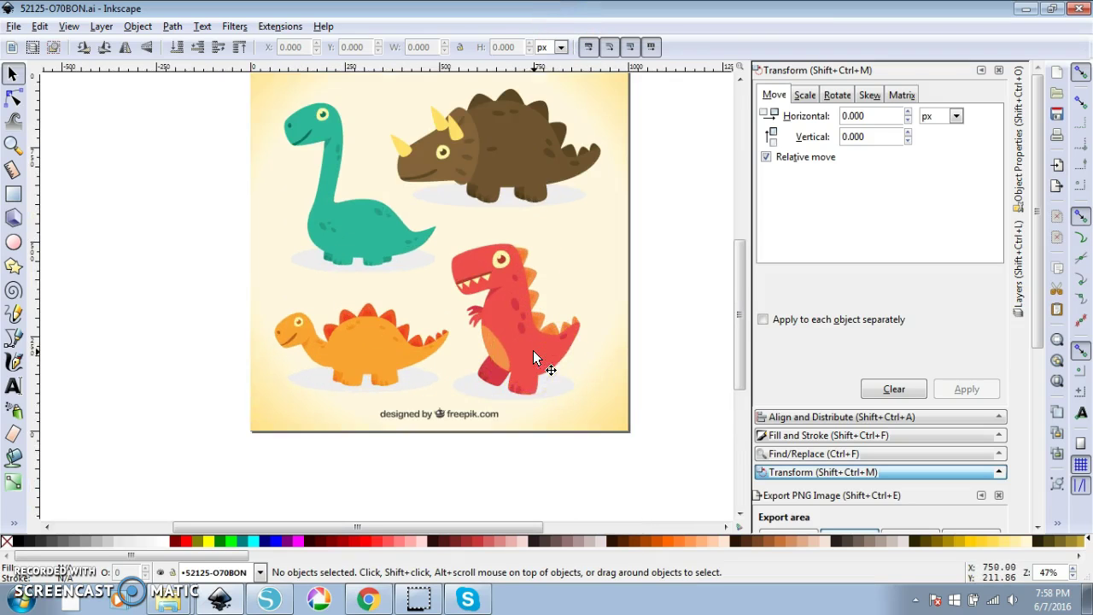
scroll(577, 396, "up", 1)
left_click(601, 448)
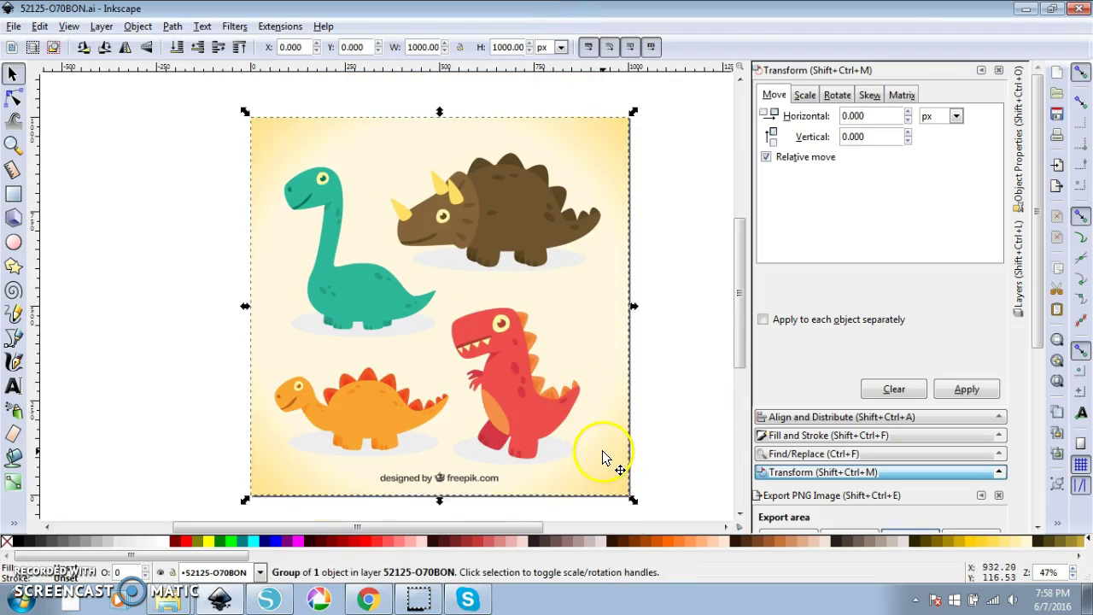
key("Delete")
left_click(492, 475)
key("Delete")
left_click(556, 452)
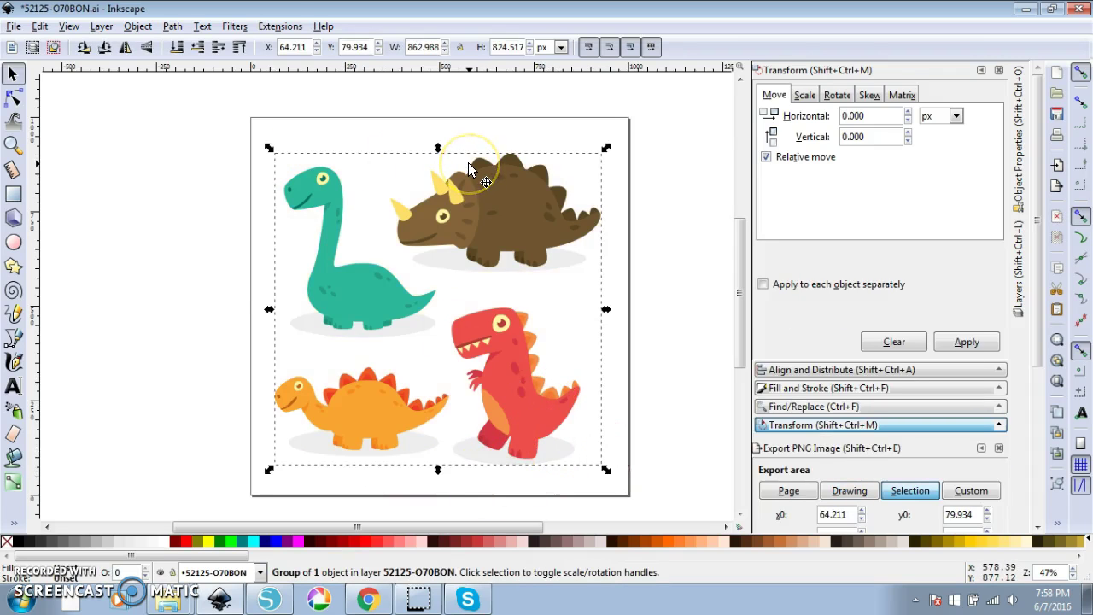
- Ungroup the dinosaur artwork twice, breaking it into 113 separate pieces
right_click(387, 408)
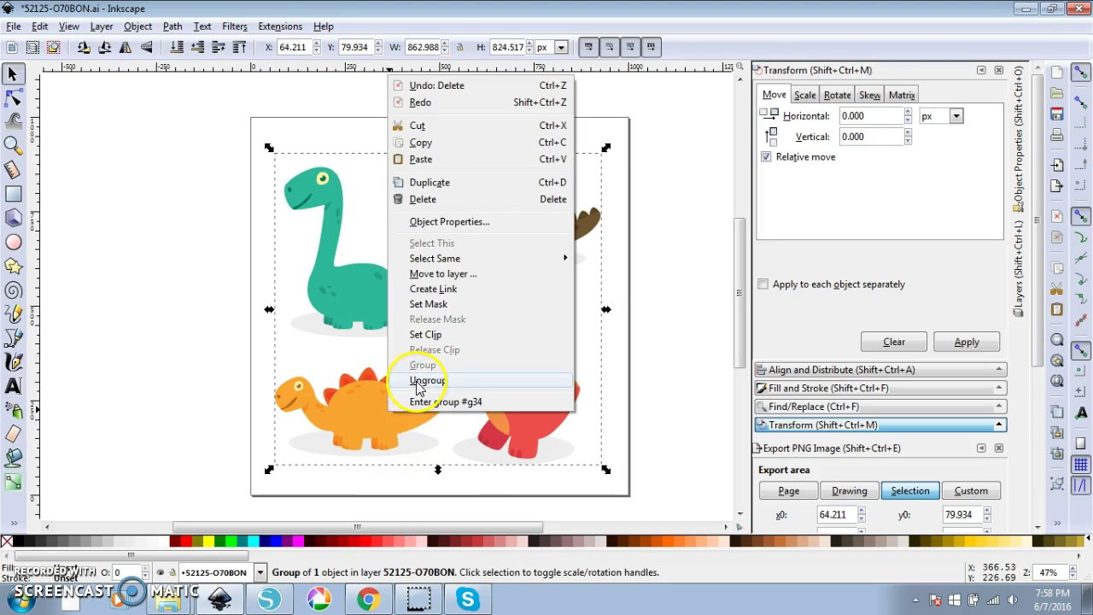
left_click(368, 402)
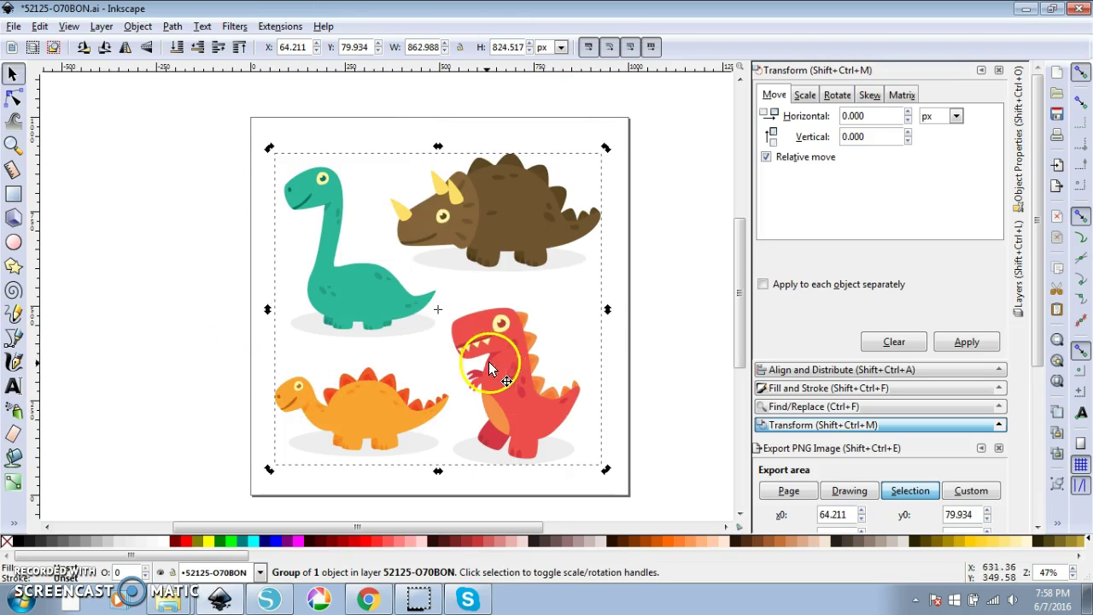
left_click(208, 99)
mouse_move(208, 98)
left_mouse_down()
mouse_move(466, 263)
mouse_move(632, 499)
left_mouse_up()
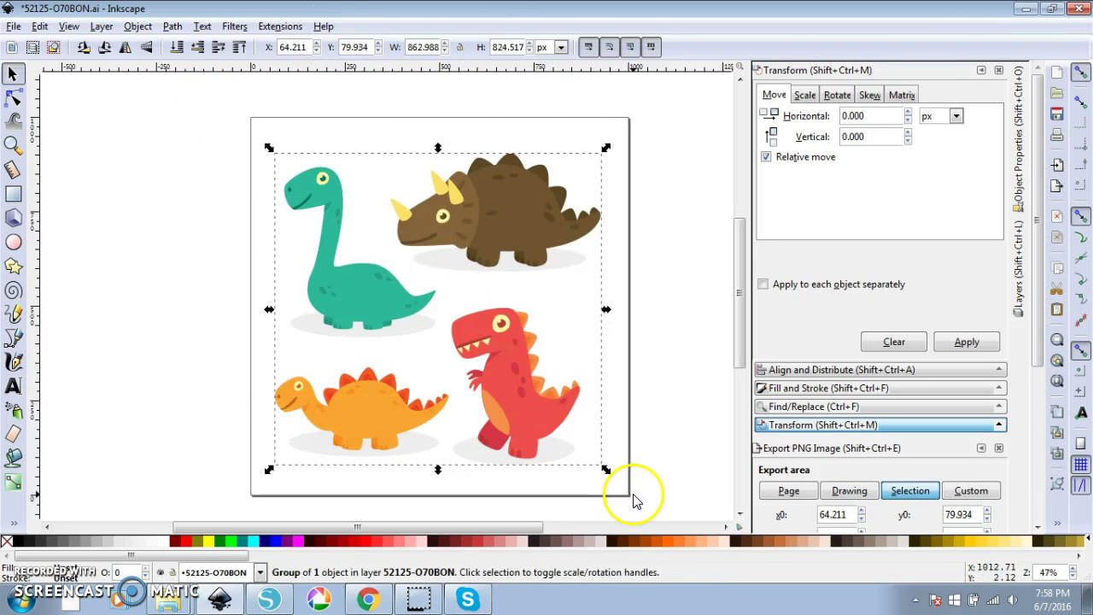
right_click(370, 419)
left_click(397, 451)
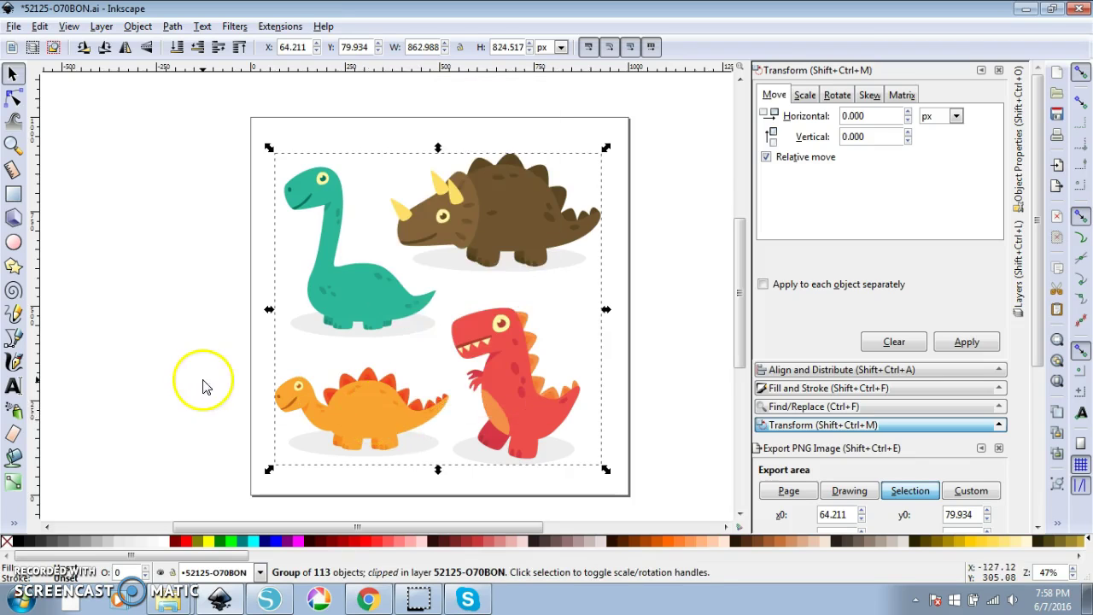
right_click(367, 417)
left_click(398, 384)
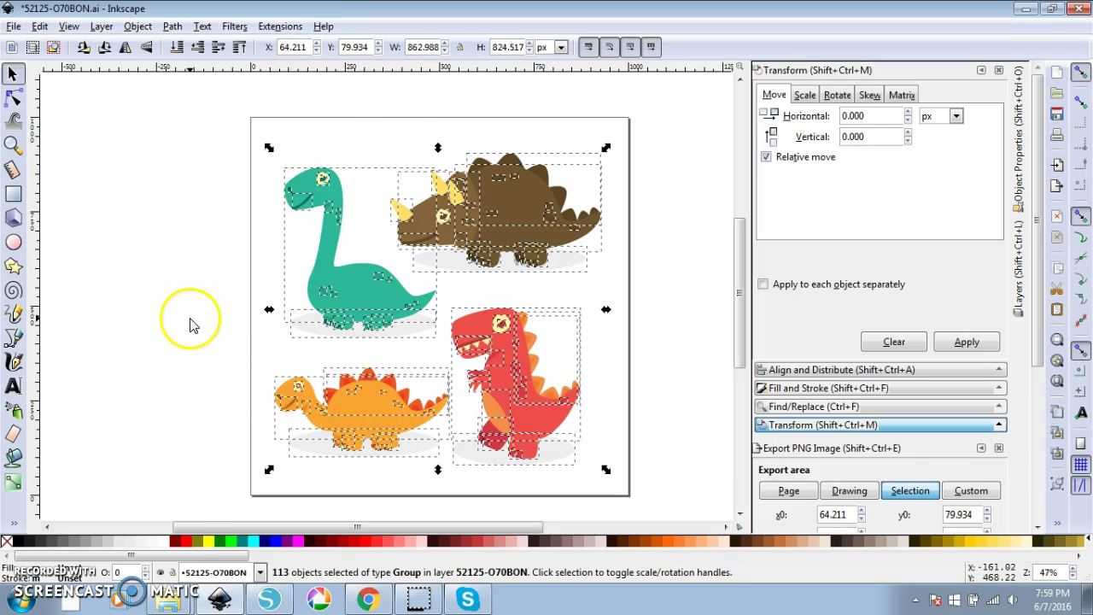
- Select the green long-necked dinosaur's pieces and move them off the page to the left
left_click(217, 129)
mouse_move(235, 116)
left_mouse_down()
mouse_move(324, 239)
mouse_move(443, 361)
left_mouse_up()
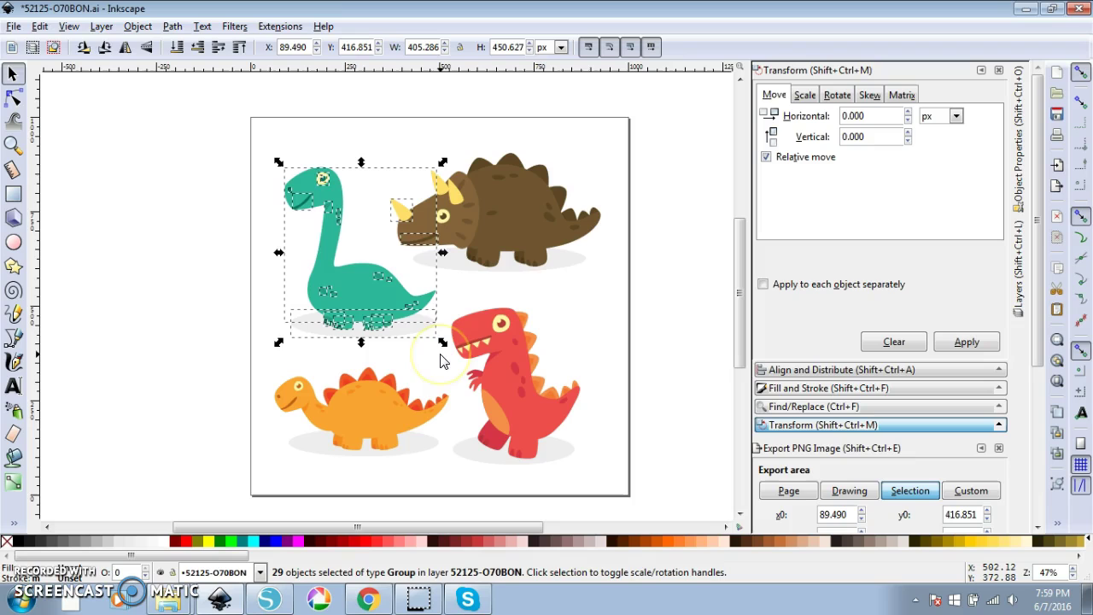
left_click(419, 236, "shift")
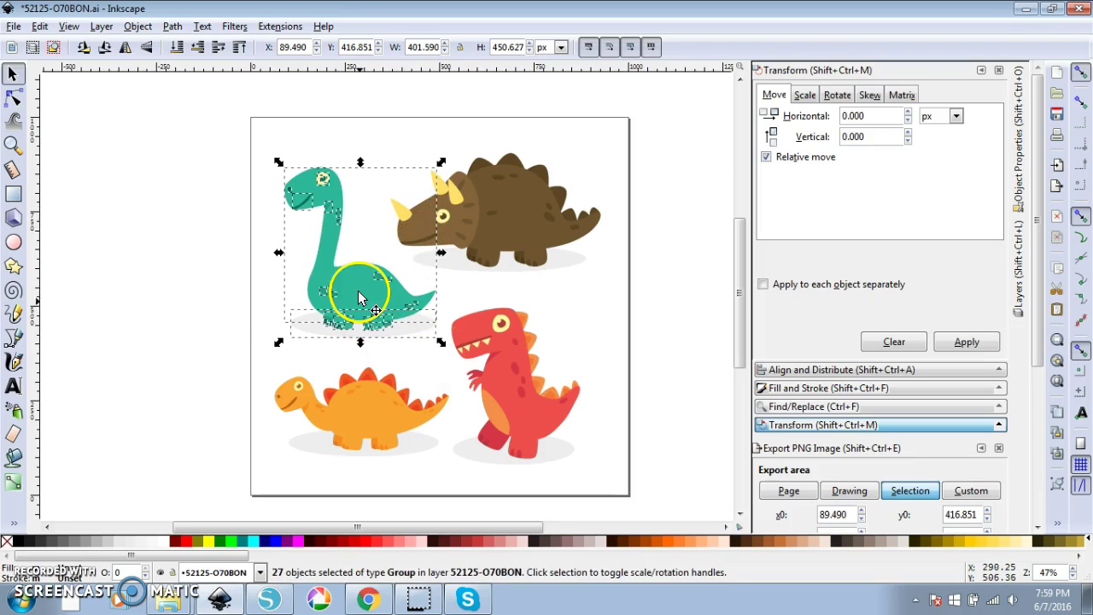
left_click_drag(359, 295, 179, 241)
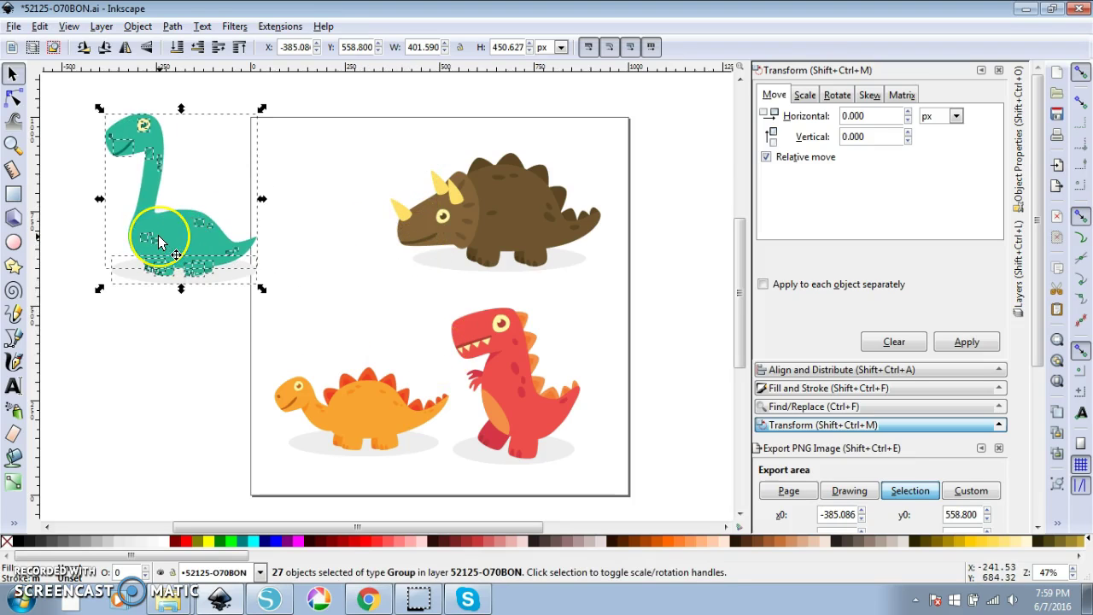
- Delete the green dinosaur's shadow, group its 26 parts, and lock width/height proportions
left_click(220, 353)
left_click(229, 278)
key("Delete")
left_click_drag(291, 298, 87, 116)
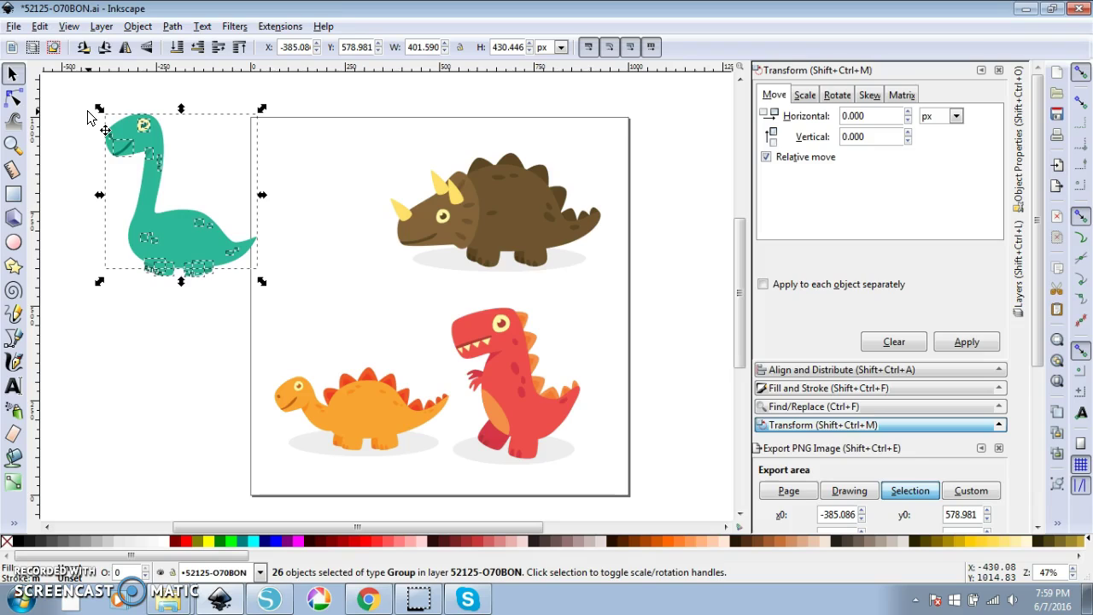
key("ctrl+g")
left_click(459, 47)
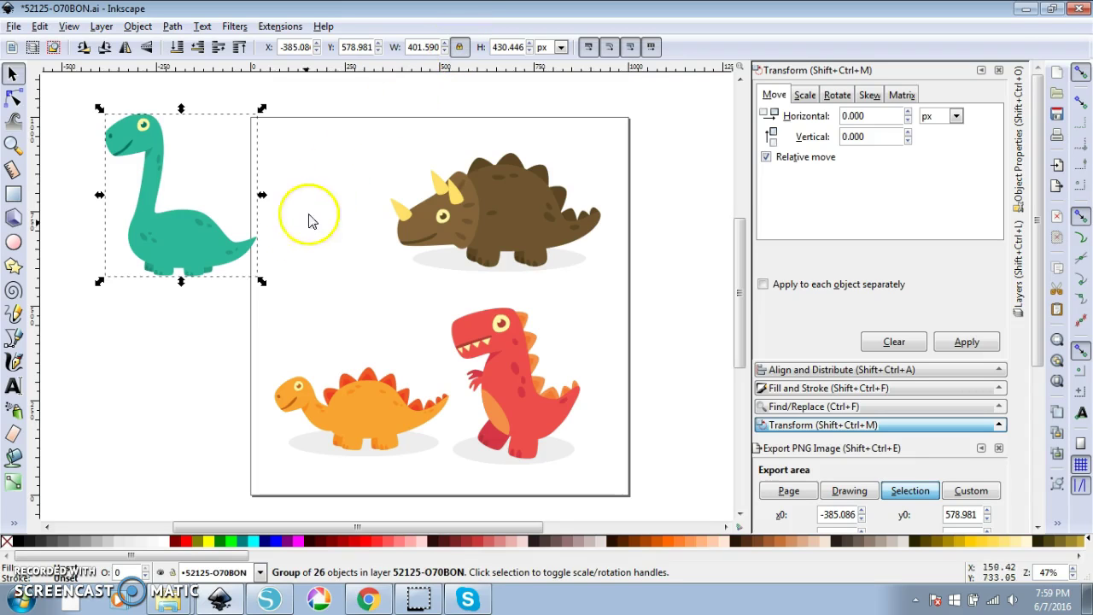
- Scale the green dinosaur proportionally to about 7.395 × 7.926 in, with the units set to inches
mouse_move(263, 284)
left_mouse_down()
mouse_move(322, 337)
mouse_move(196, 200)
mouse_move(369, 346)
mouse_move(182, 187)
mouse_move(279, 283)
left_mouse_up()
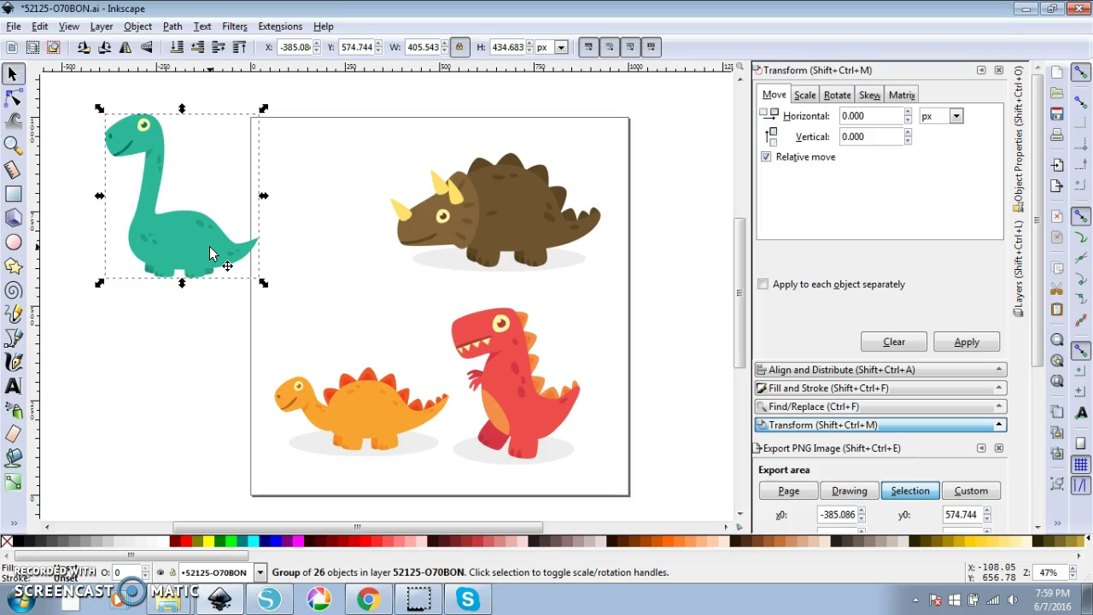
left_click_drag(196, 244, 141, 225)
left_click_drag(215, 263, 297, 369)
left_click_drag(361, 536, 316, 530)
left_click_drag(268, 274, 241, 286)
left_click_drag(351, 351, 372, 370)
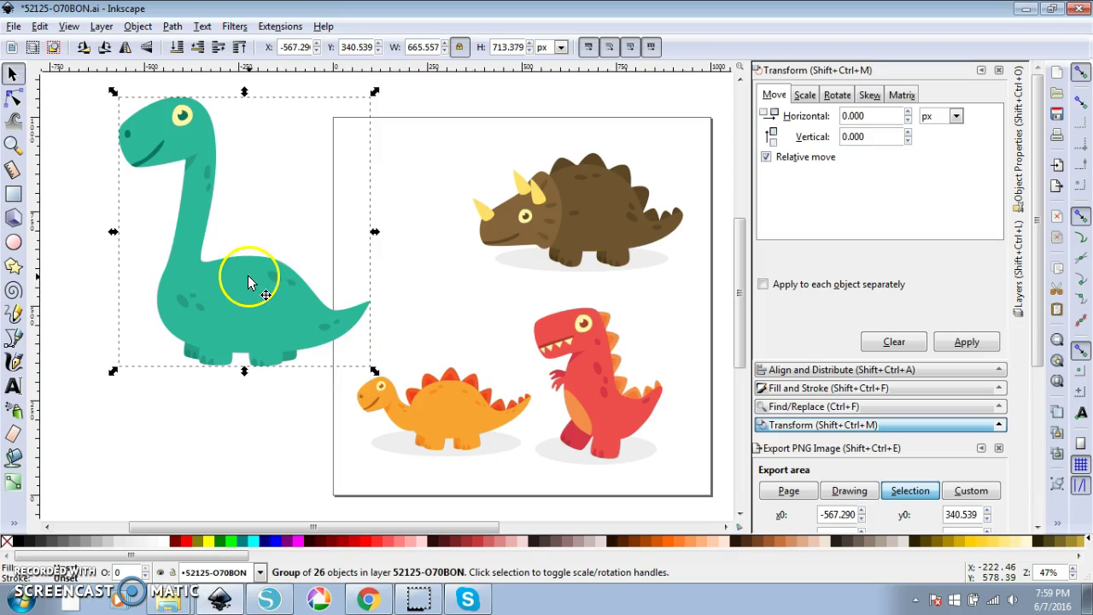
left_click(561, 48)
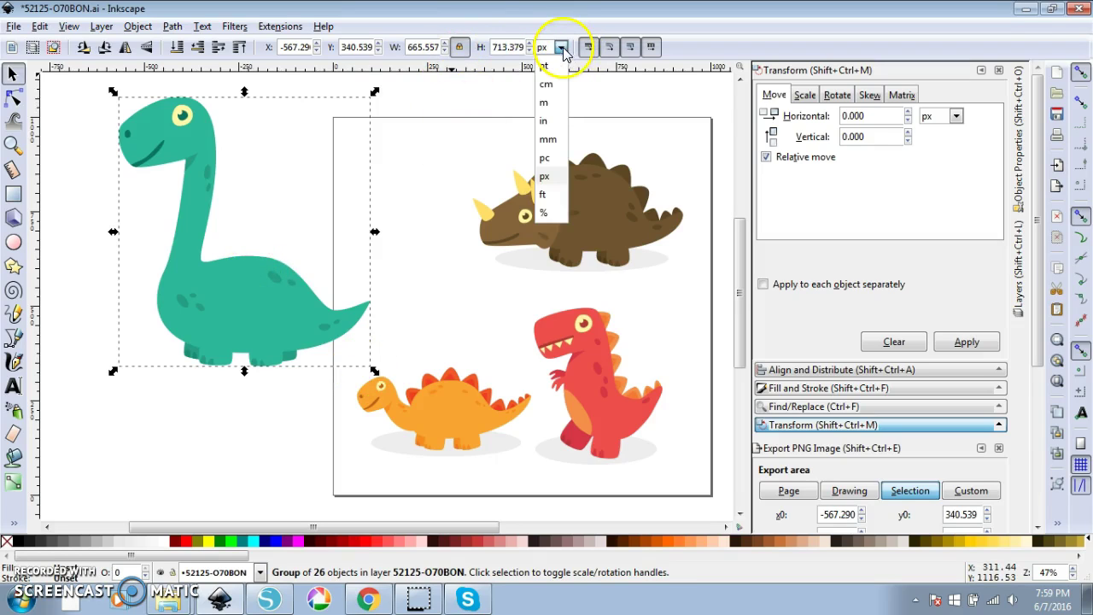
left_click(547, 121)
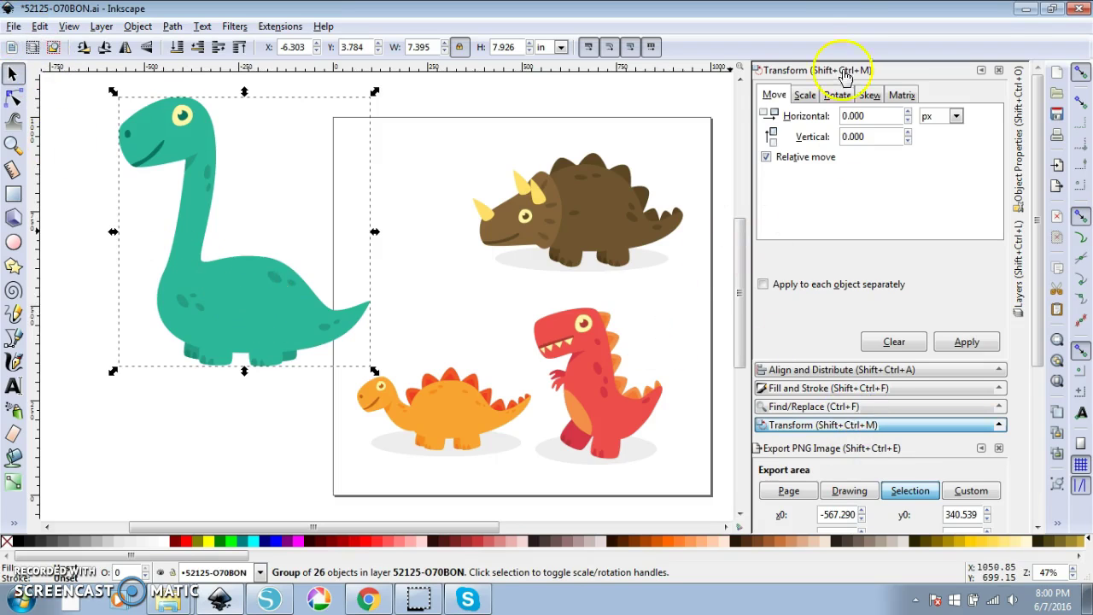
- Open the Export PNG panel and enlarge the green dinosaur by its corner handle
left_click(14, 25)
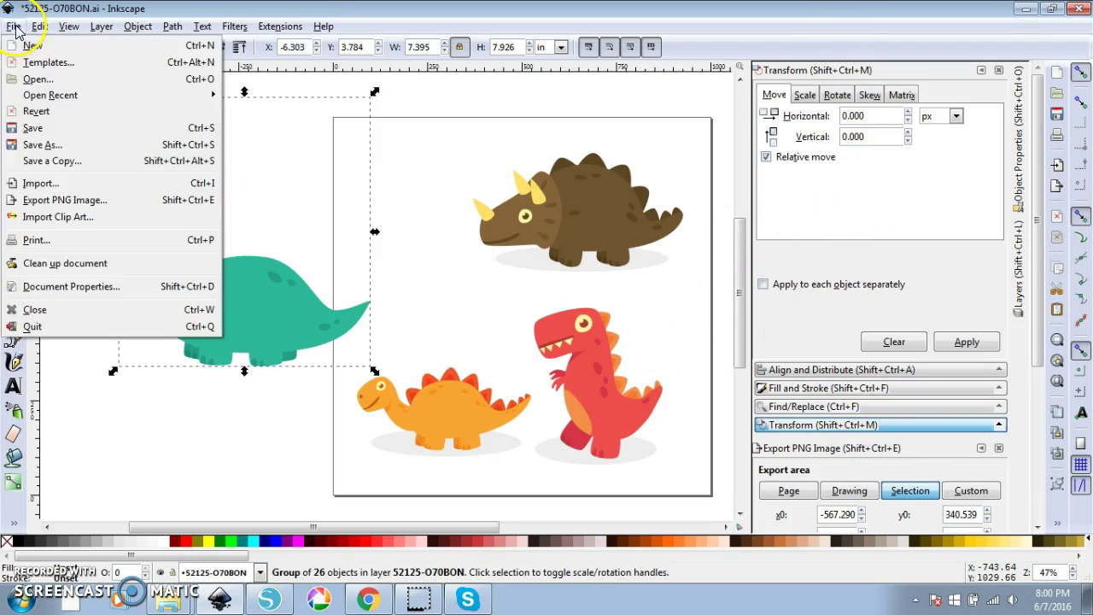
left_click(70, 201)
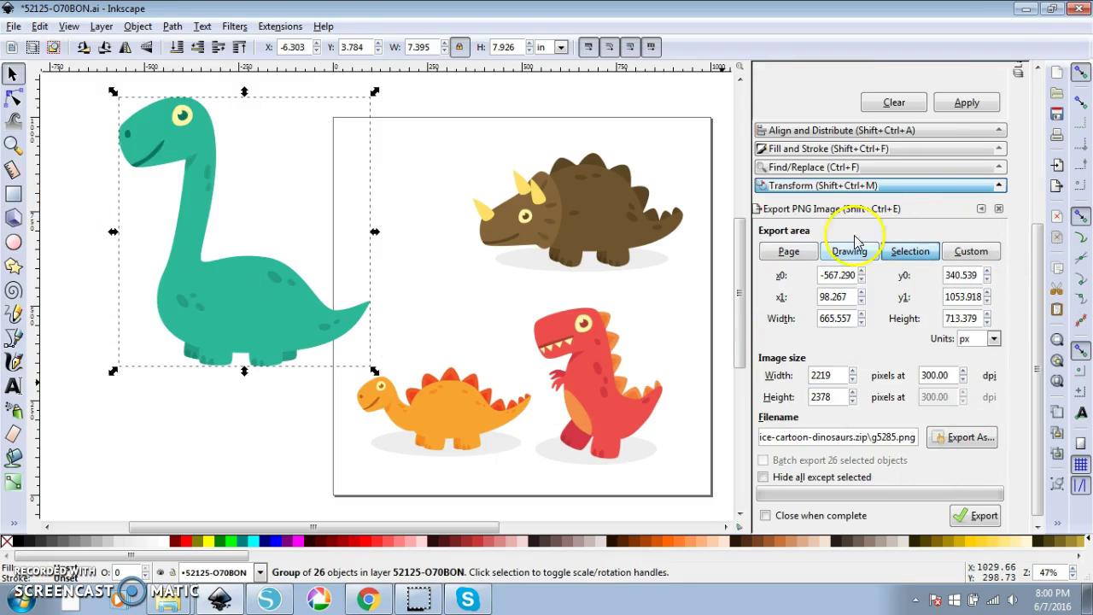
left_click_drag(375, 370, 282, 286)
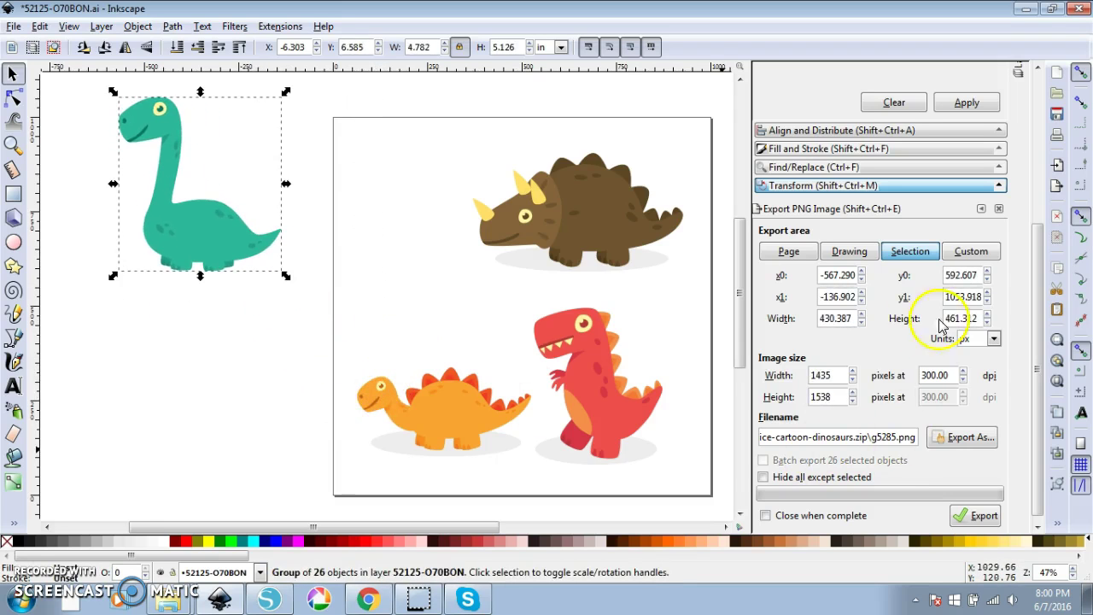
left_click(284, 282)
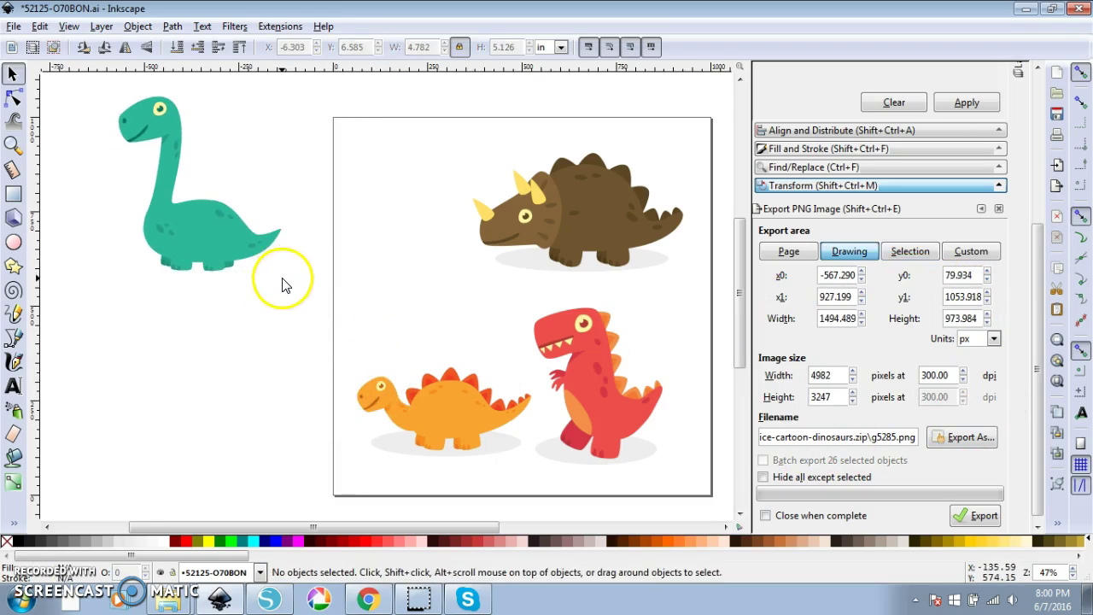
left_click(258, 254)
left_click_drag(285, 276, 389, 381)
left_click_drag(256, 305, 224, 299)
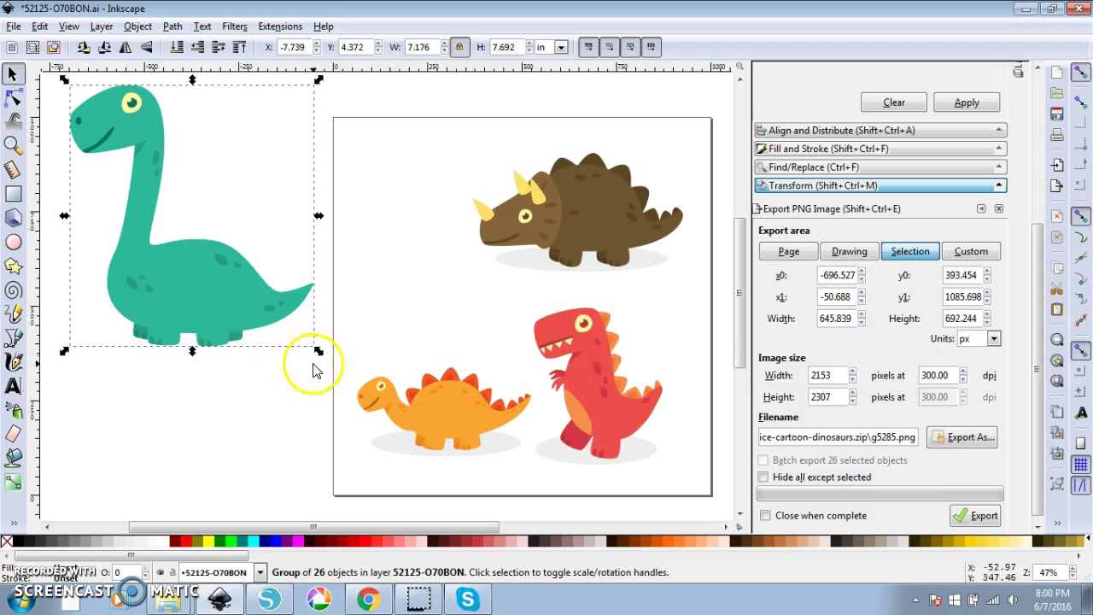
left_click_drag(318, 352, 350, 395)
- Export the selected dinosaur as 'dino 1.png' at 300 dpi into the dino folder
left_click(954, 439)
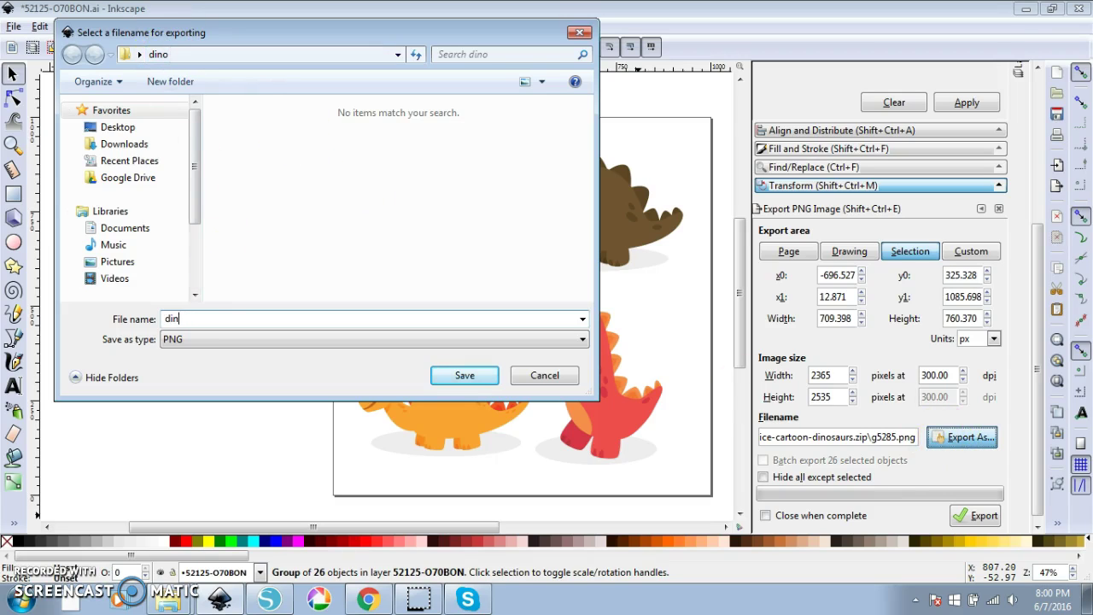
left_click(461, 382)
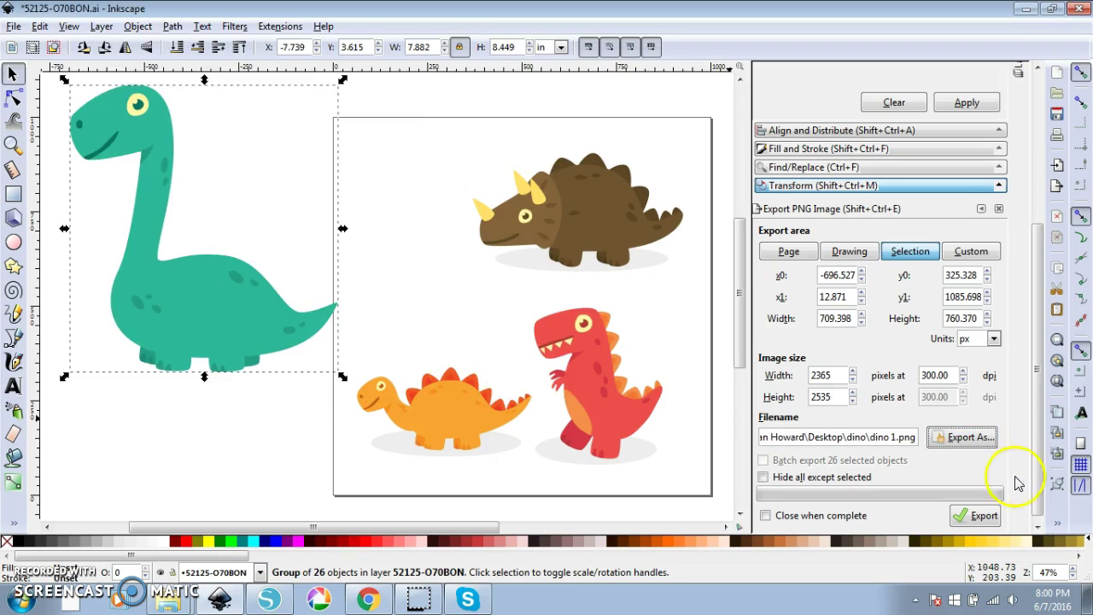
left_click(984, 516)
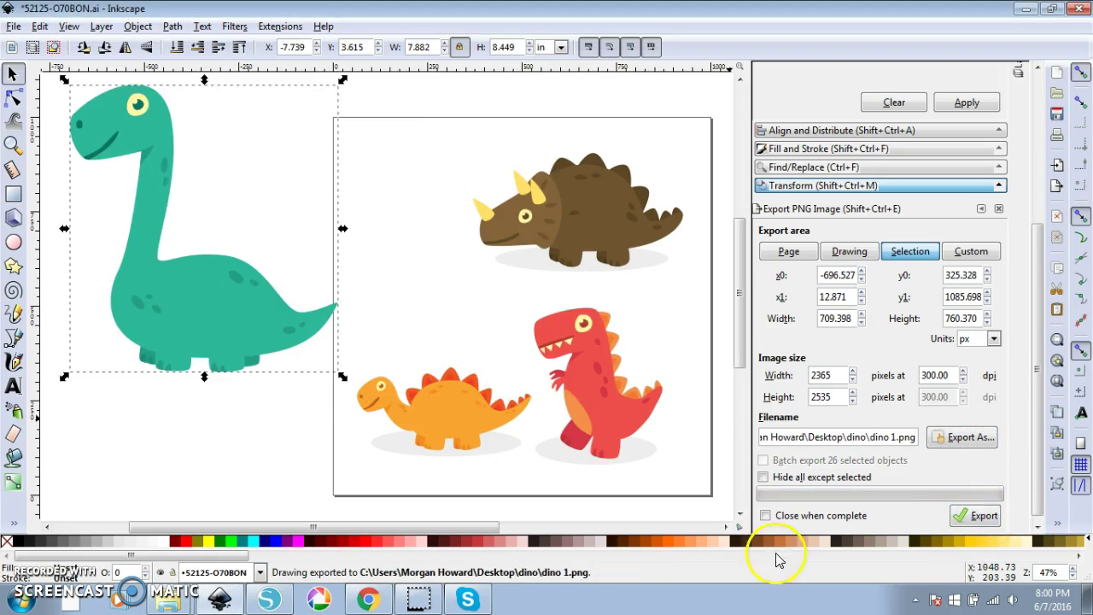
- Drag dino 1.png from the dino folder onto the Silhouette Studio Letter page
mouse_move(171, 598)
left_click(184, 566)
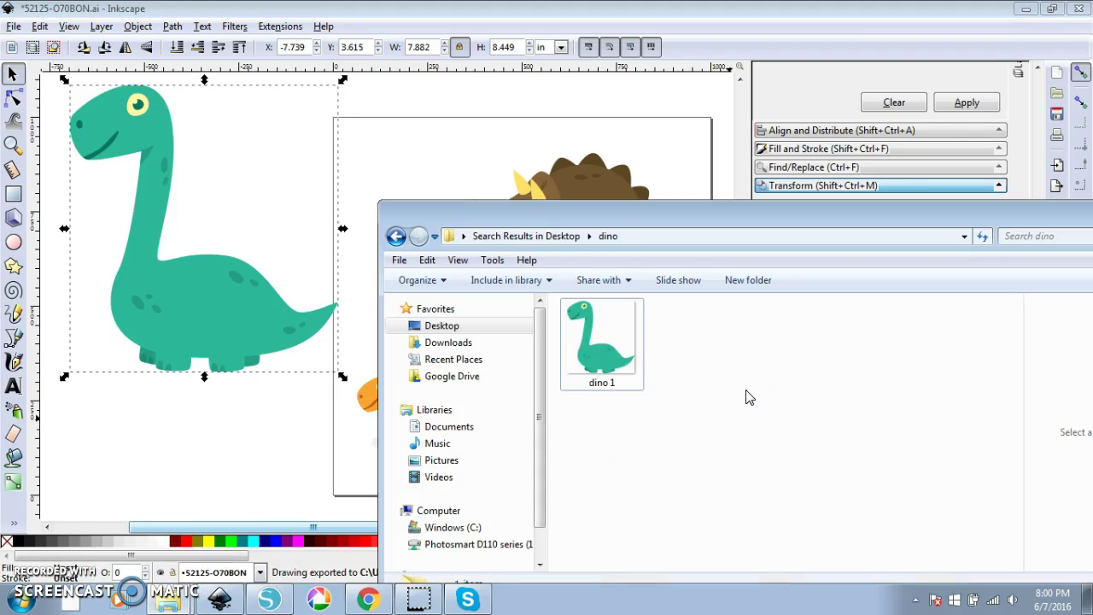
left_click(268, 598)
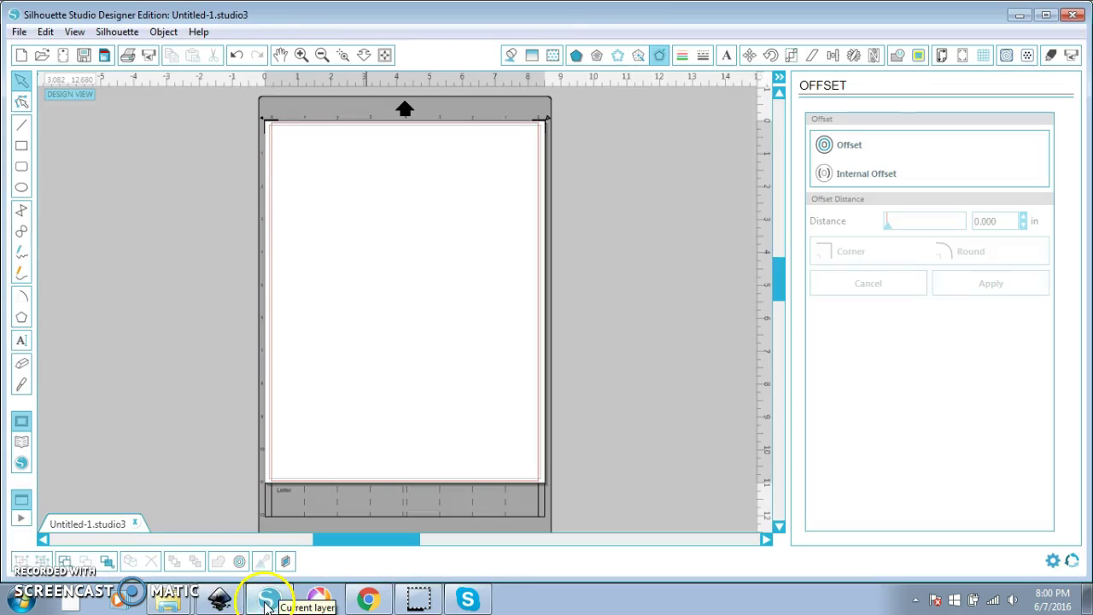
mouse_move(162, 602)
left_click(197, 564)
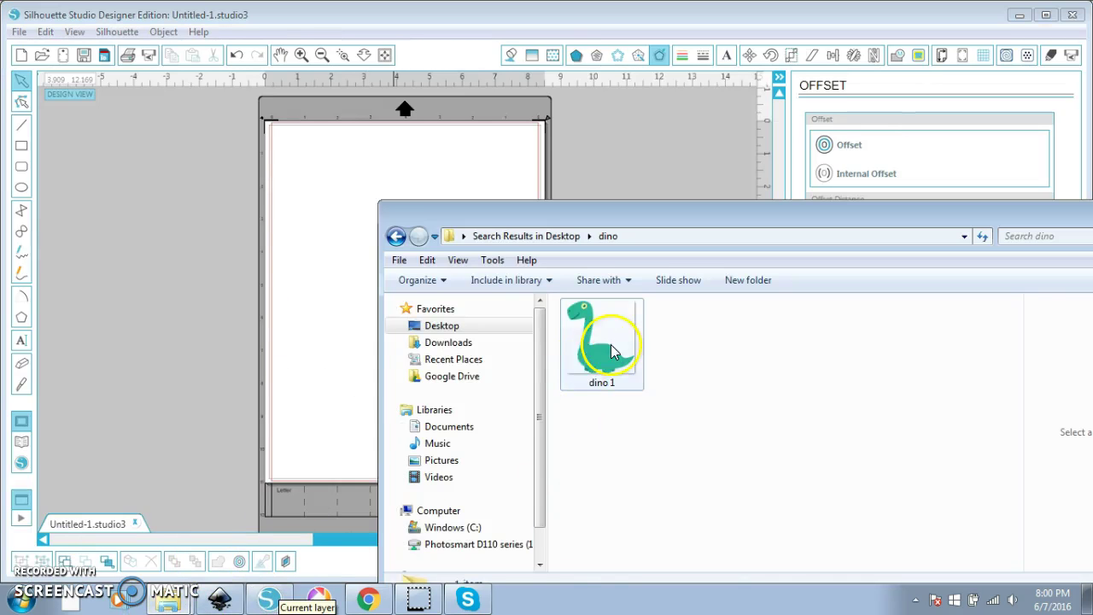
left_click_drag(602, 341, 275, 324)
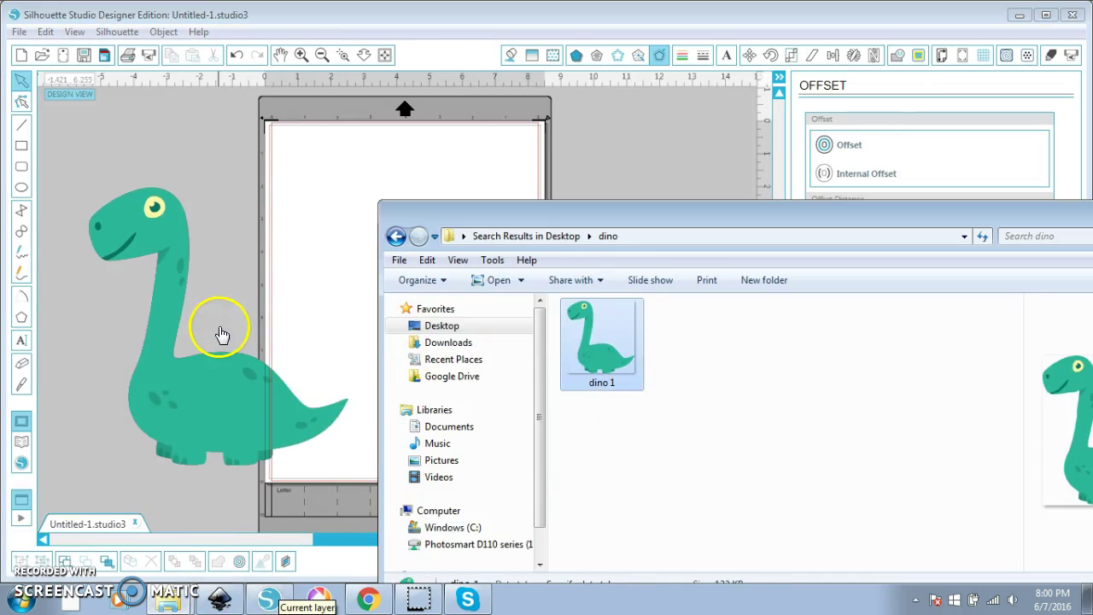
left_click(348, 337)
left_click_drag(228, 414, 421, 372)
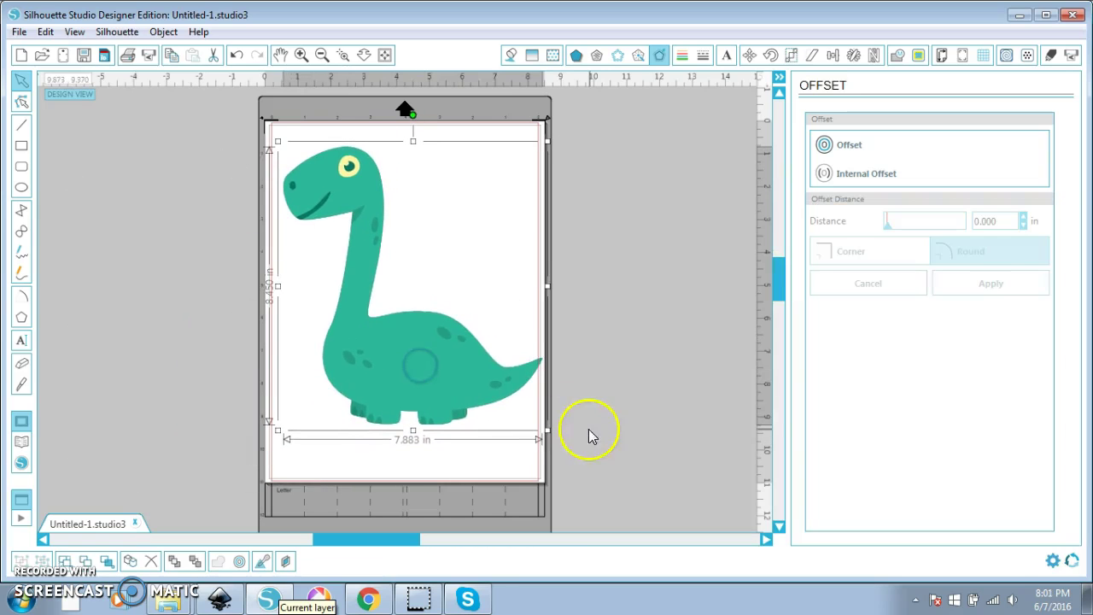
- Resize the dinosaur to 7.408 × 7.940 in and position it within the page margins
left_click_drag(547, 433, 318, 181)
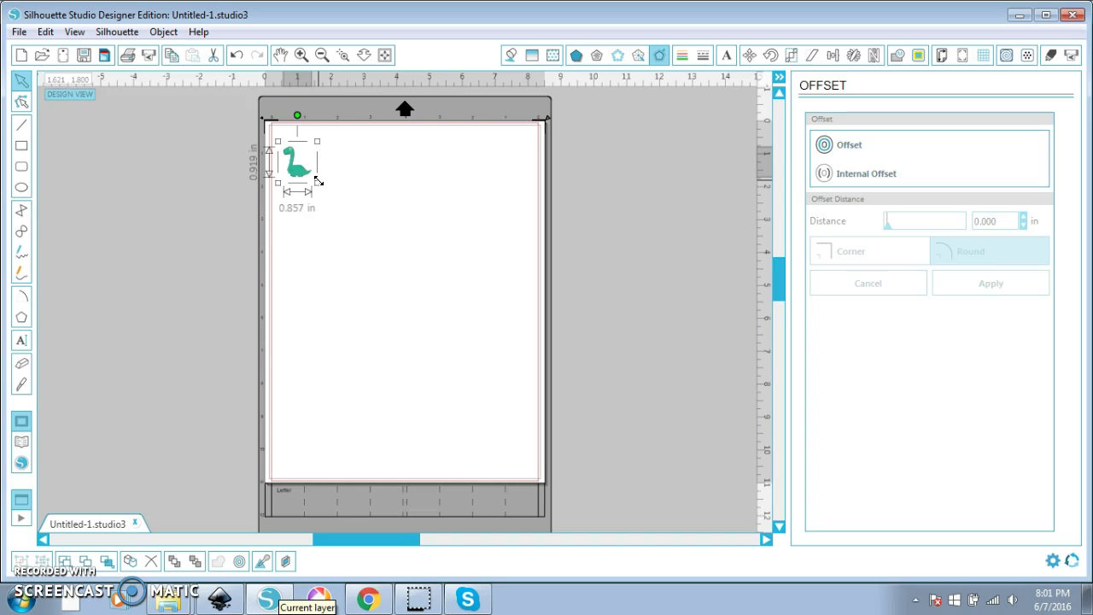
left_click_drag(315, 181, 490, 452)
left_click(551, 405)
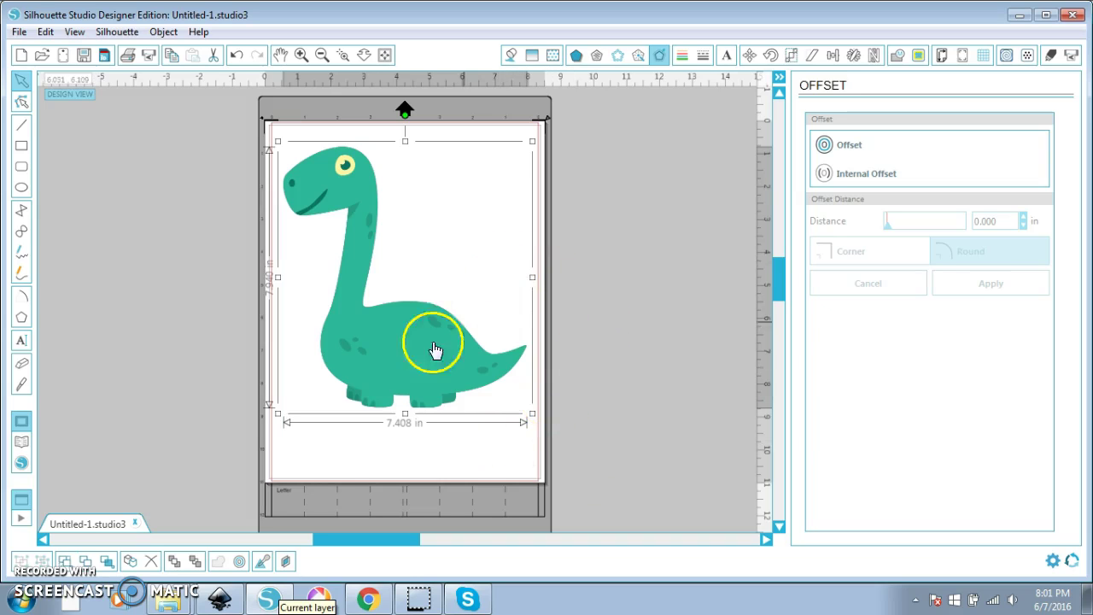
mouse_move(417, 354)
left_mouse_down()
mouse_move(317, 363)
mouse_move(415, 362)
left_mouse_up()
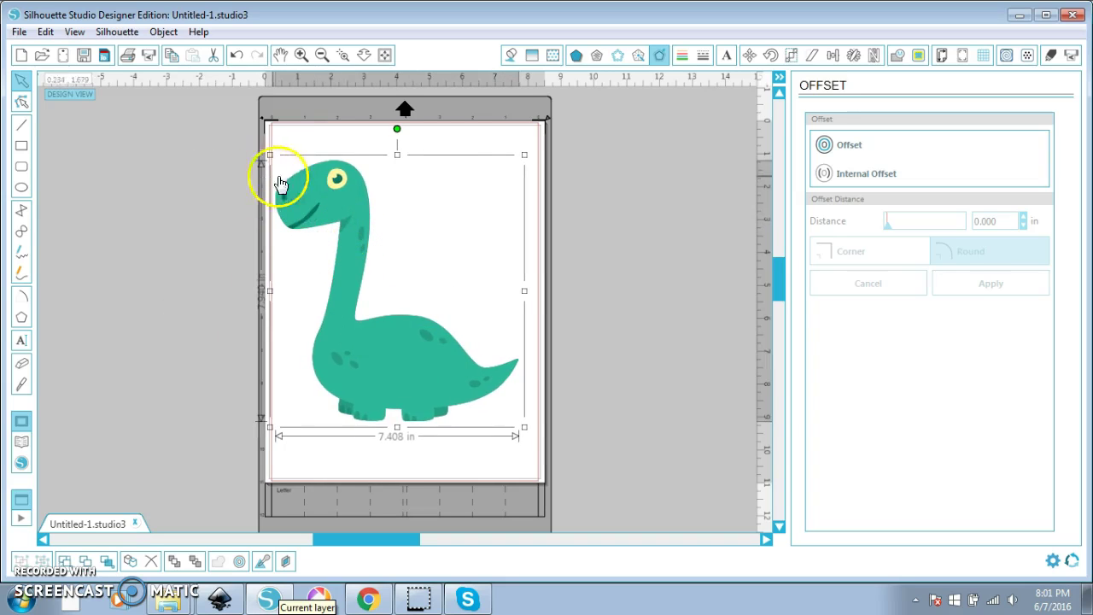
left_click(827, 146)
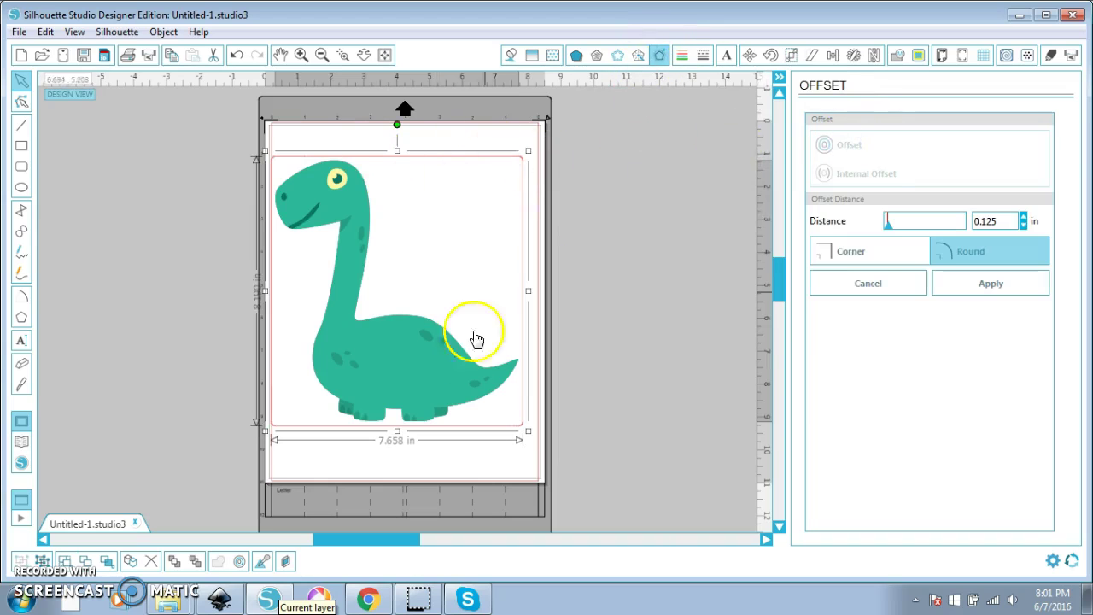
left_click_drag(384, 375, 193, 373)
double_click(432, 361)
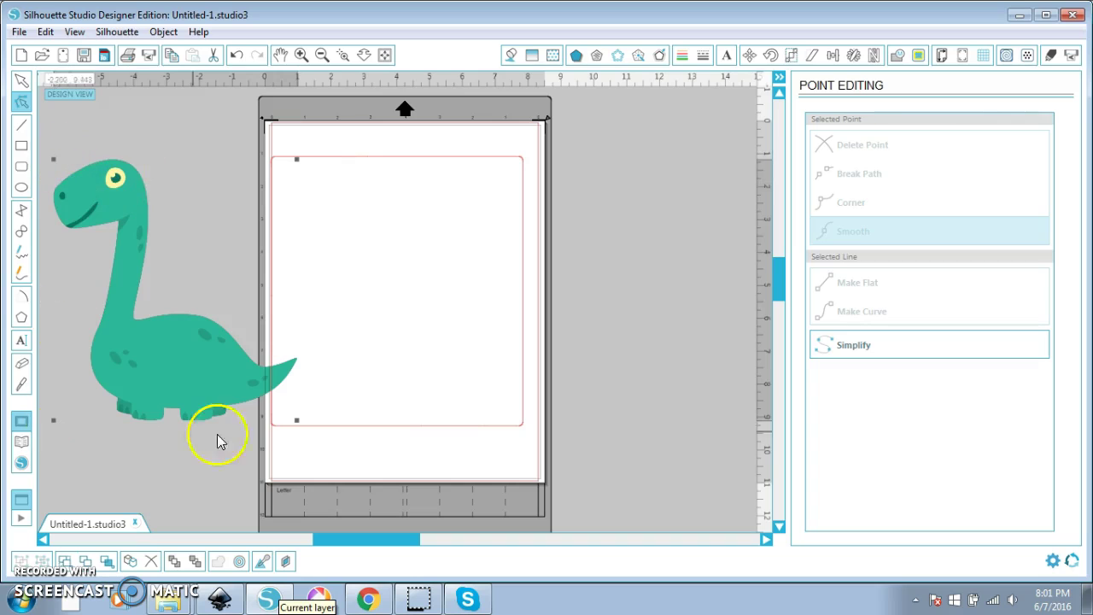
left_click(270, 293)
key("Delete")
key("ctrl+z")
left_click(520, 354)
key("Delete")
left_click_drag(283, 378, 453, 367)
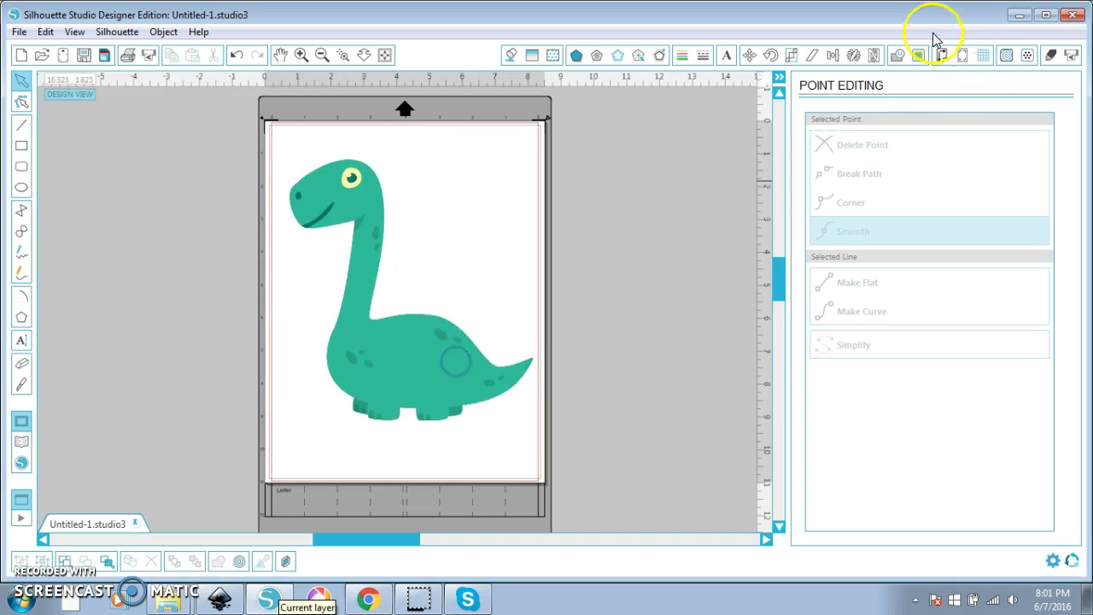
- Mark a trace area over the whole dinosaur and apply Trace Outer Edge (45% threshold, high-pass 5.00)
left_click(923, 56)
left_click(897, 150)
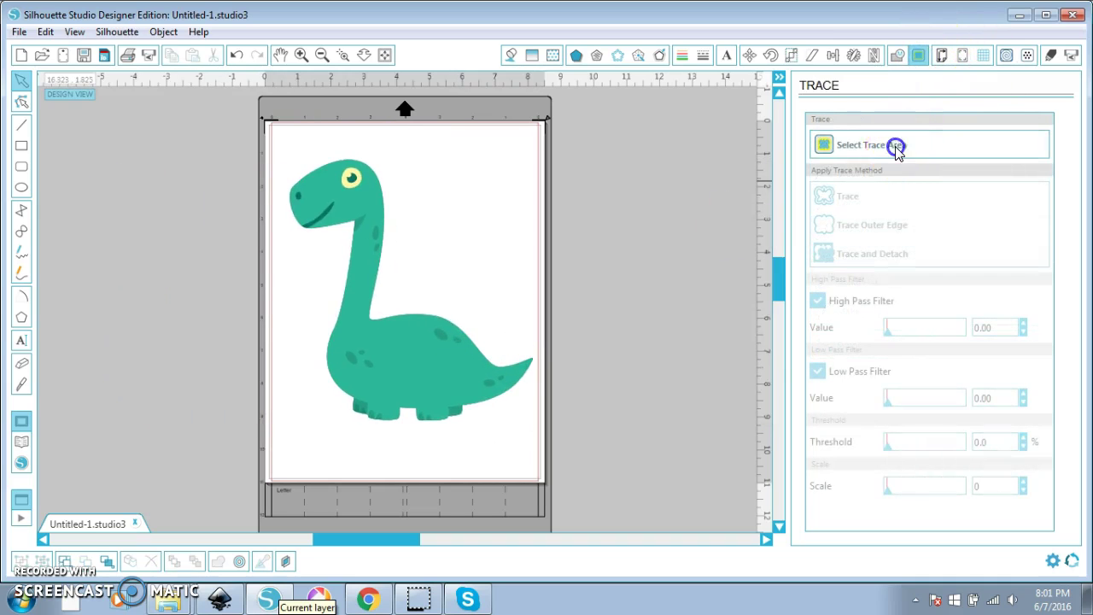
mouse_move(215, 122)
left_mouse_down()
mouse_move(586, 398)
mouse_move(618, 494)
left_mouse_up()
scroll(555, 390, "down", 2)
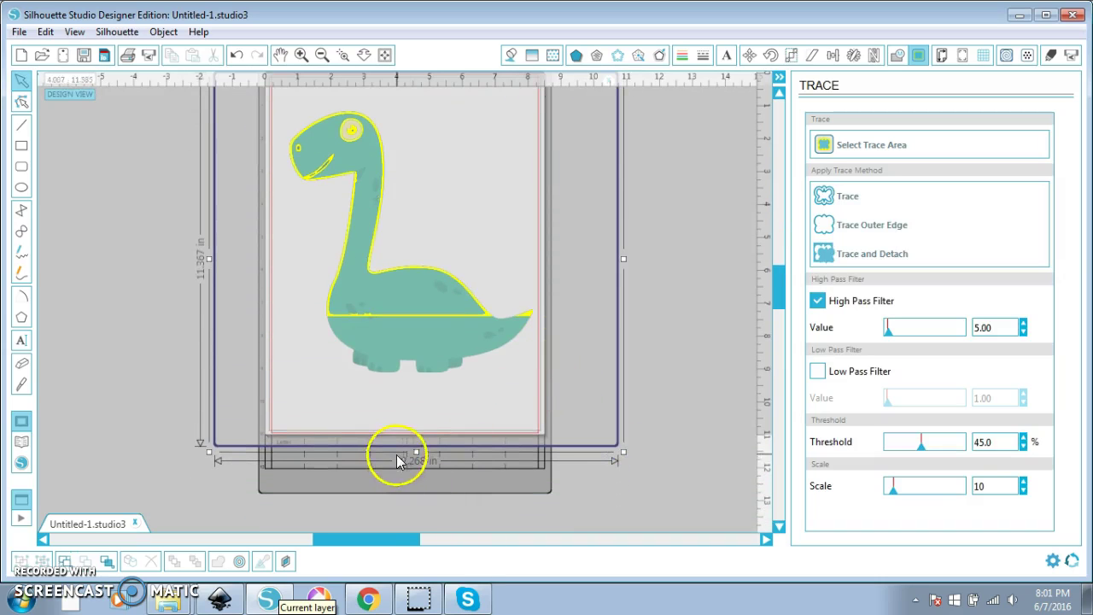
left_click_drag(415, 452, 408, 569)
scroll(435, 366, "up", 1)
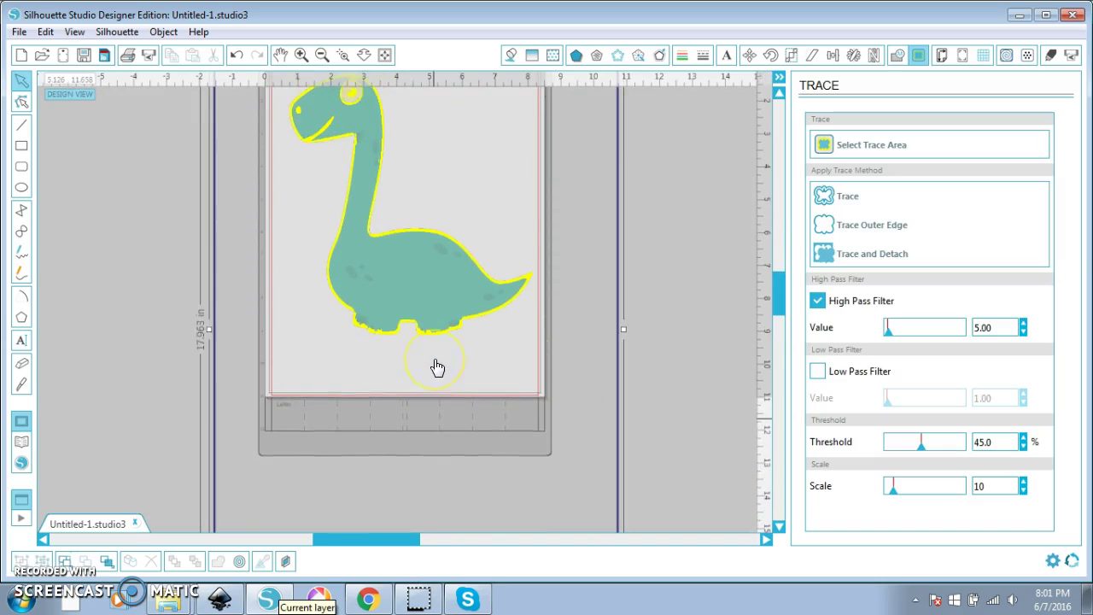
scroll(395, 305, "up", 1)
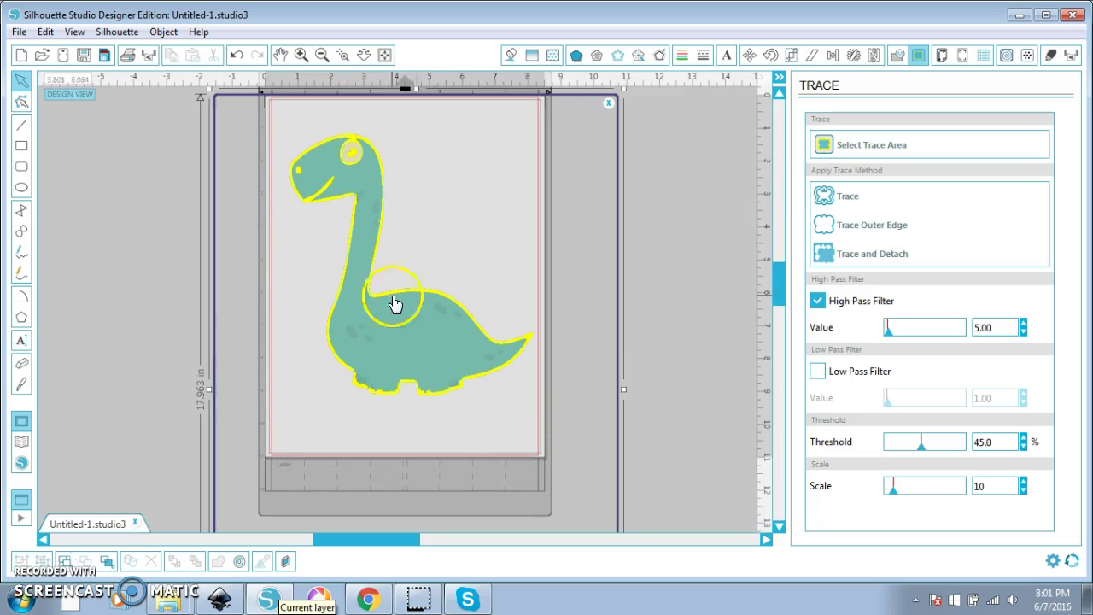
left_click(871, 227)
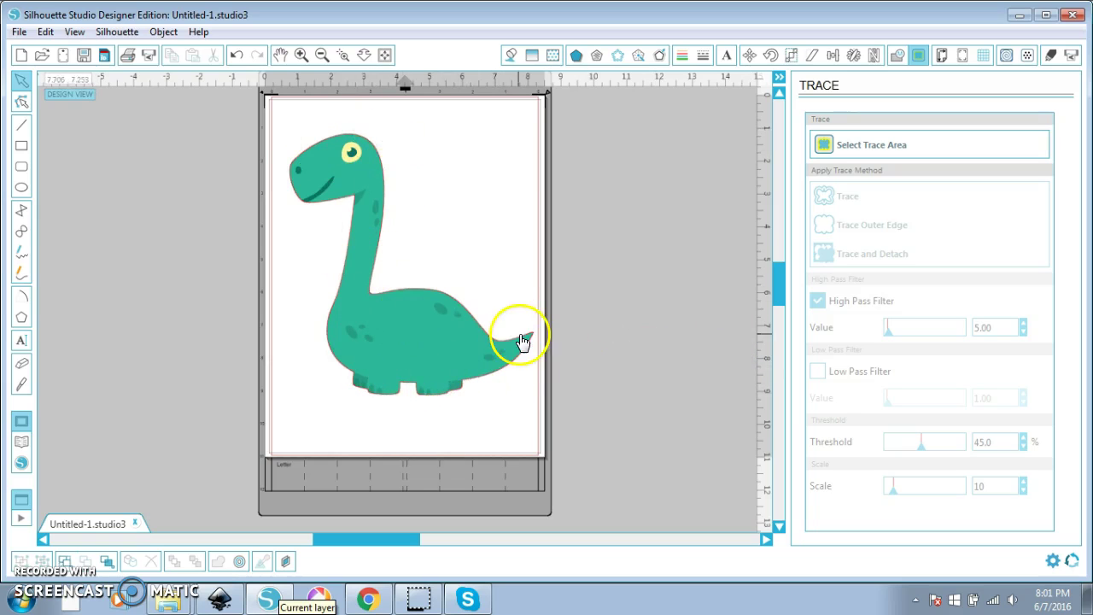
- Move the dinosaur aside to check the traced cut line, undo, and reselect the outline
left_click_drag(414, 338, 264, 364)
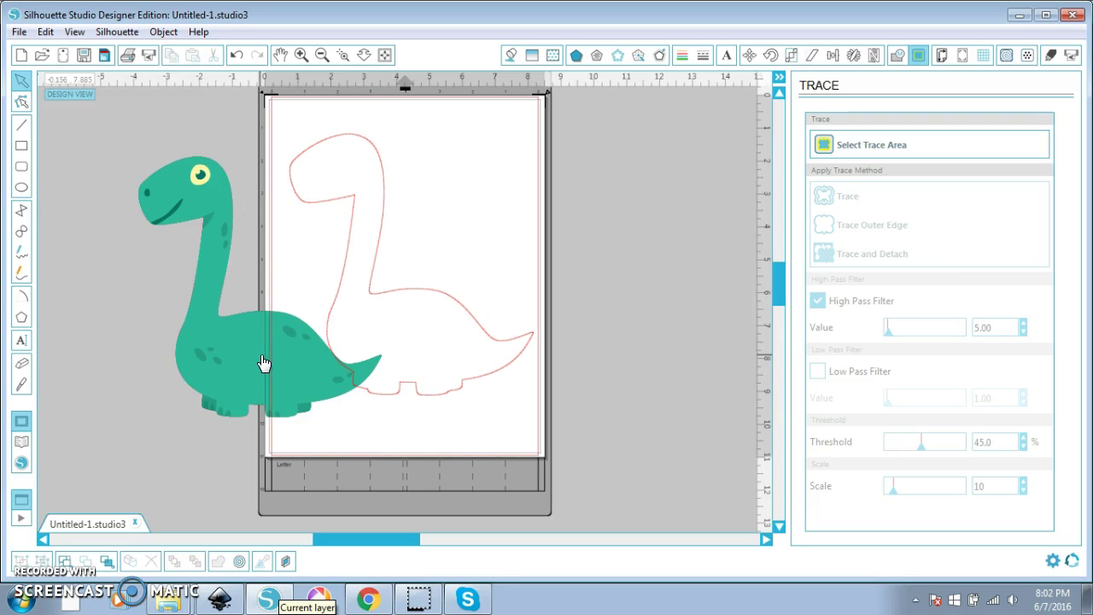
key("ctrl+z")
mouse_move(214, 102)
left_mouse_down()
mouse_move(280, 137)
mouse_move(569, 478)
left_mouse_up()
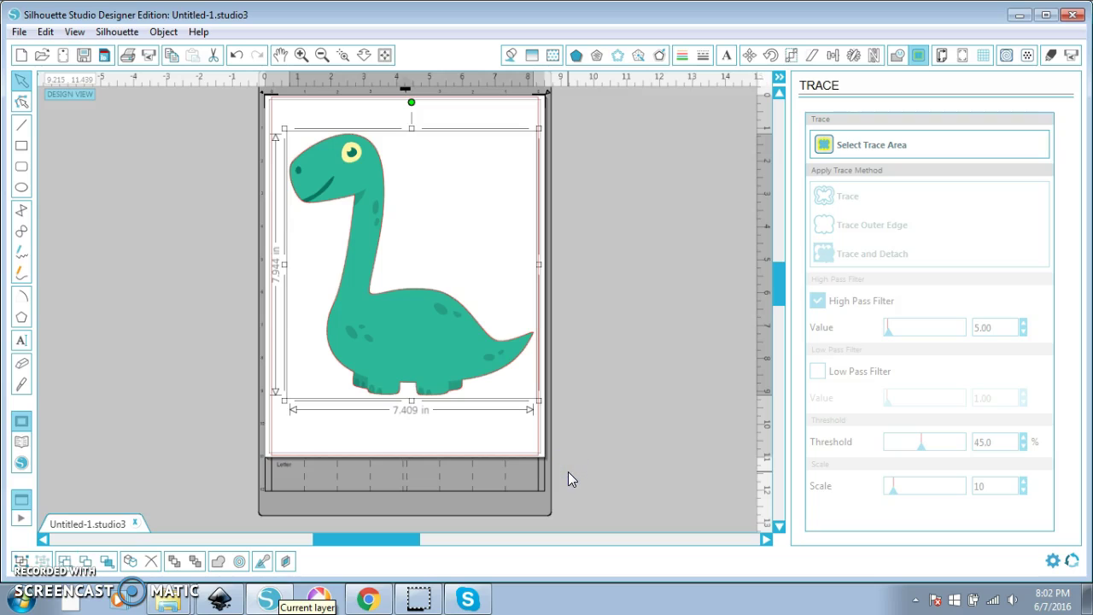
left_click(427, 366)
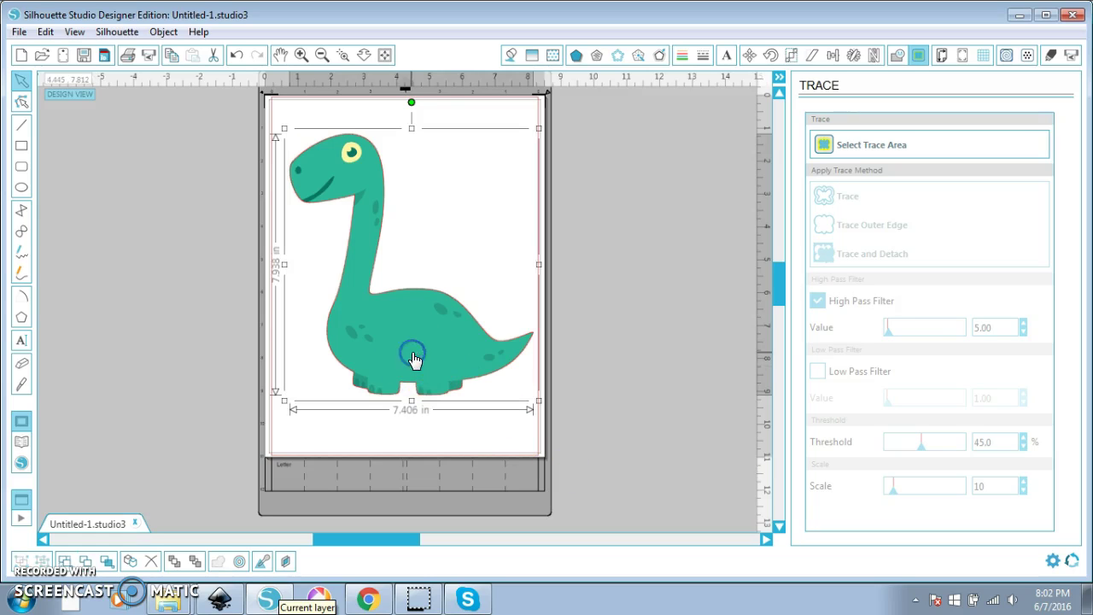
left_click(391, 312)
left_click(384, 293)
left_click(395, 339)
- Nudge the cut outline with the arrow keys until it sits aligned around the dinosaur
key("Up")
key("Up")
key("Up")
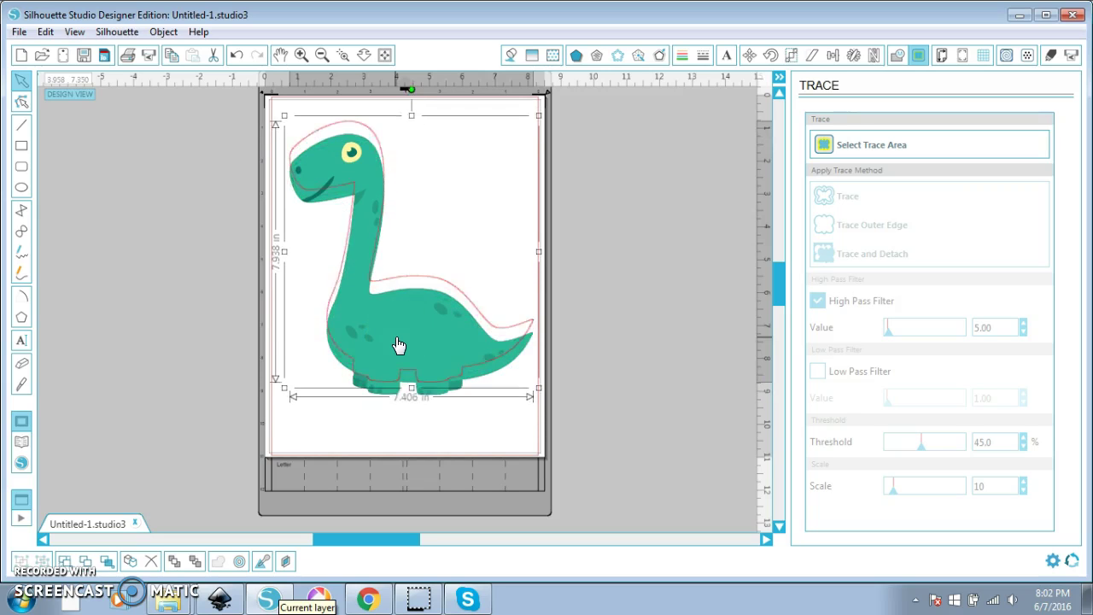
key("Down")
key("Down")
key("Down")
key("Down")
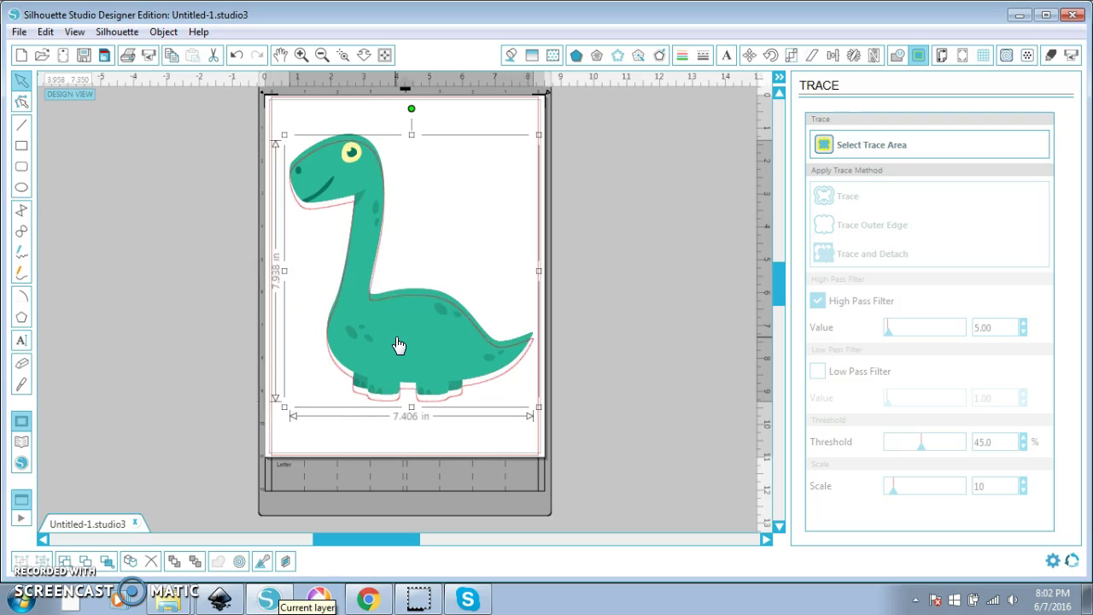
key("Left")
key("Left")
key("Left")
key("Left")
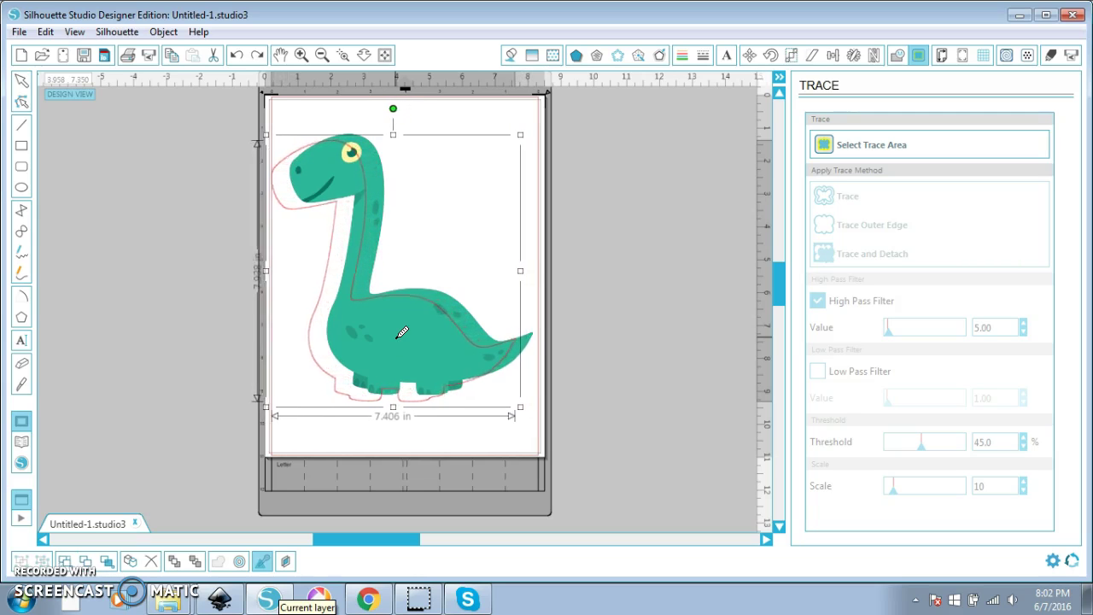
key("Up")
key("Right")
key("Right")
key("Up")
key("Up")
key("Up")
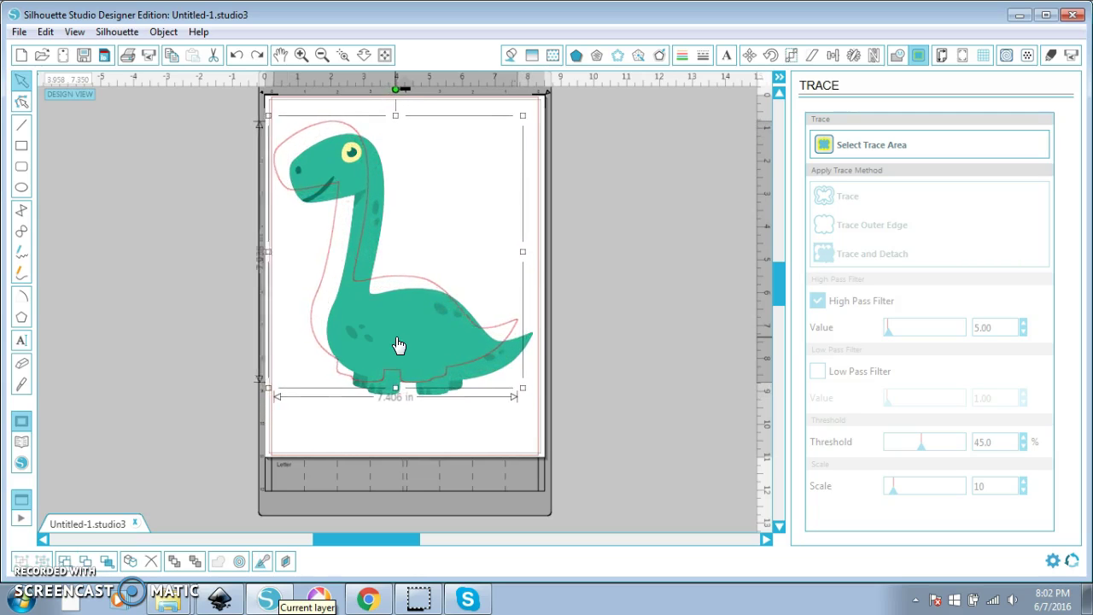
key("Right")
key("Right")
key("Right")
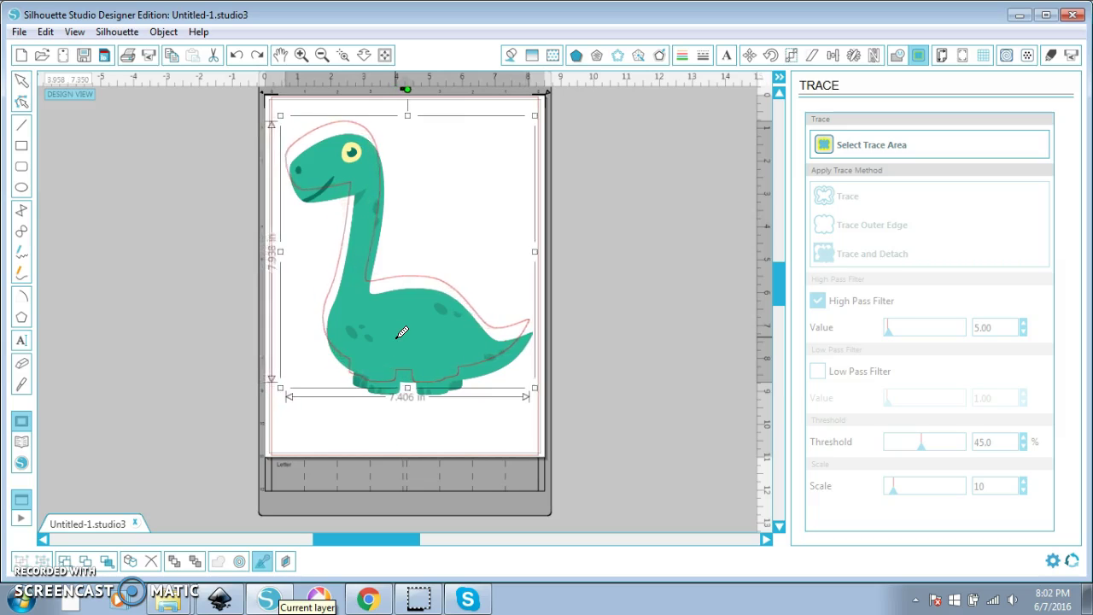
key("Down")
key("Down")
key("Down")
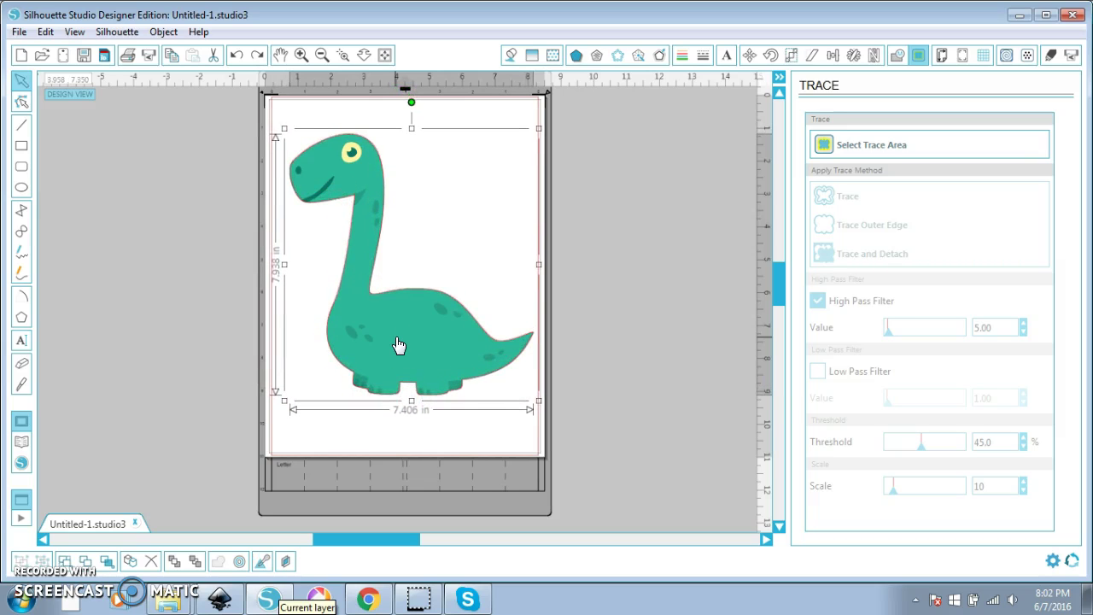
- Add a 0.200 in offset cut line with Round corners around the green dinosaur
left_click(659, 56)
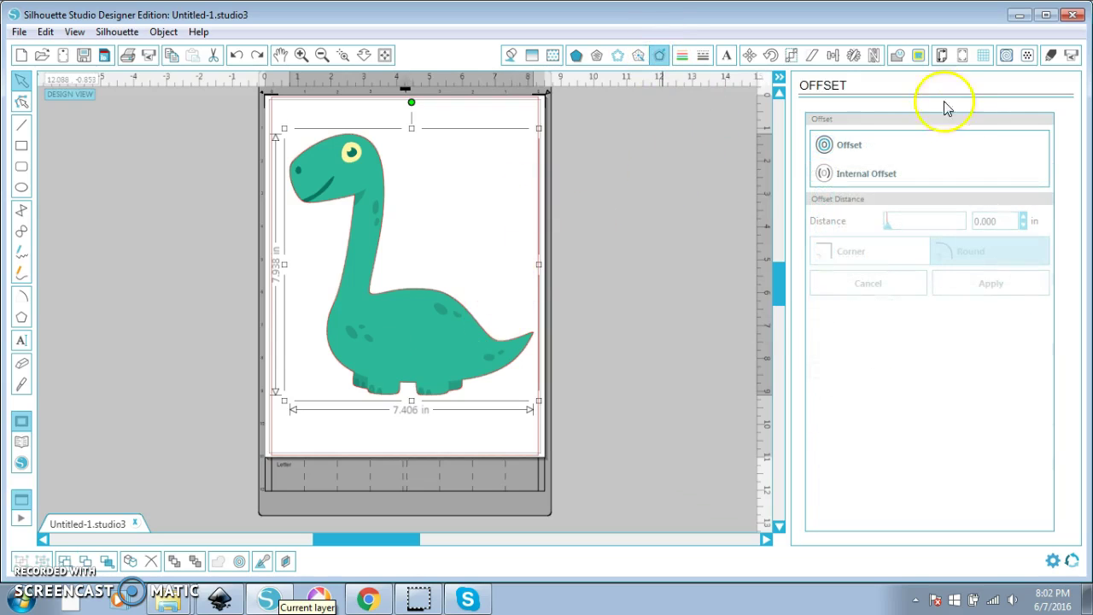
left_click(856, 147)
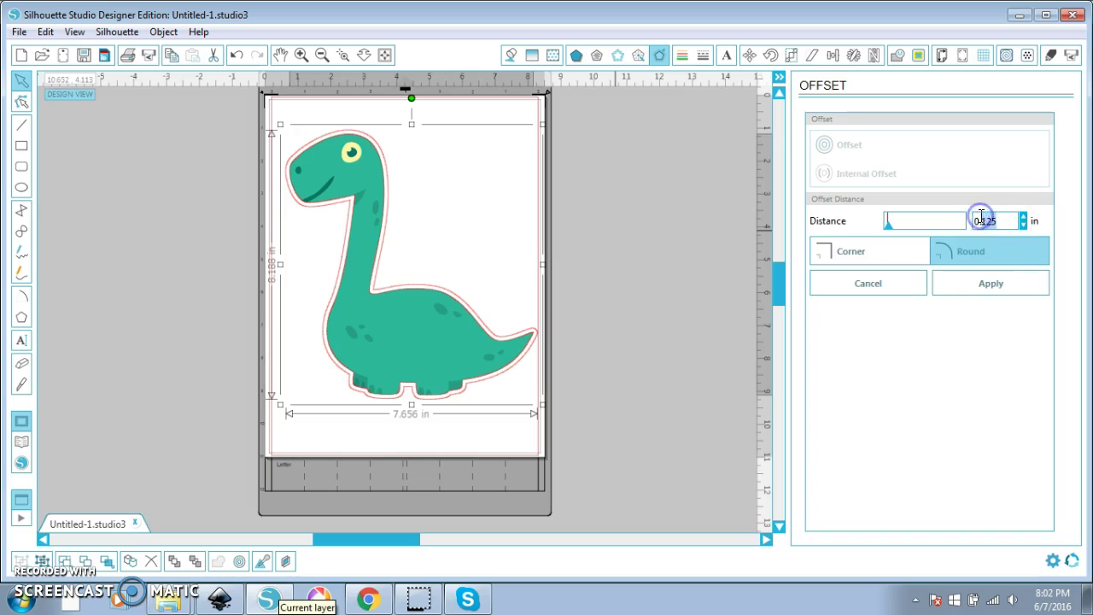
key("Return")
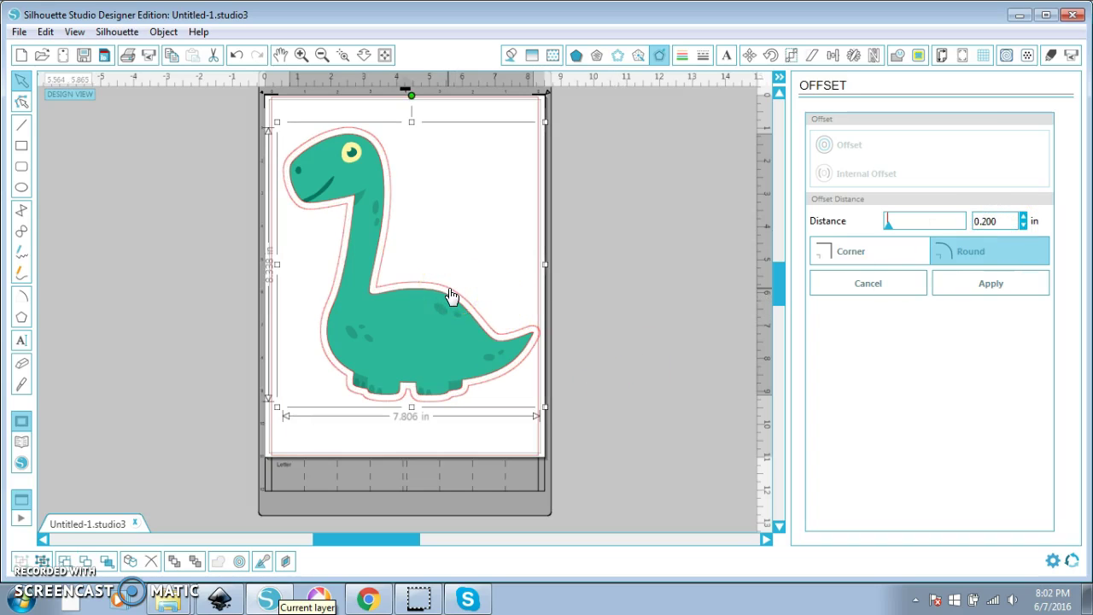
left_click(973, 248)
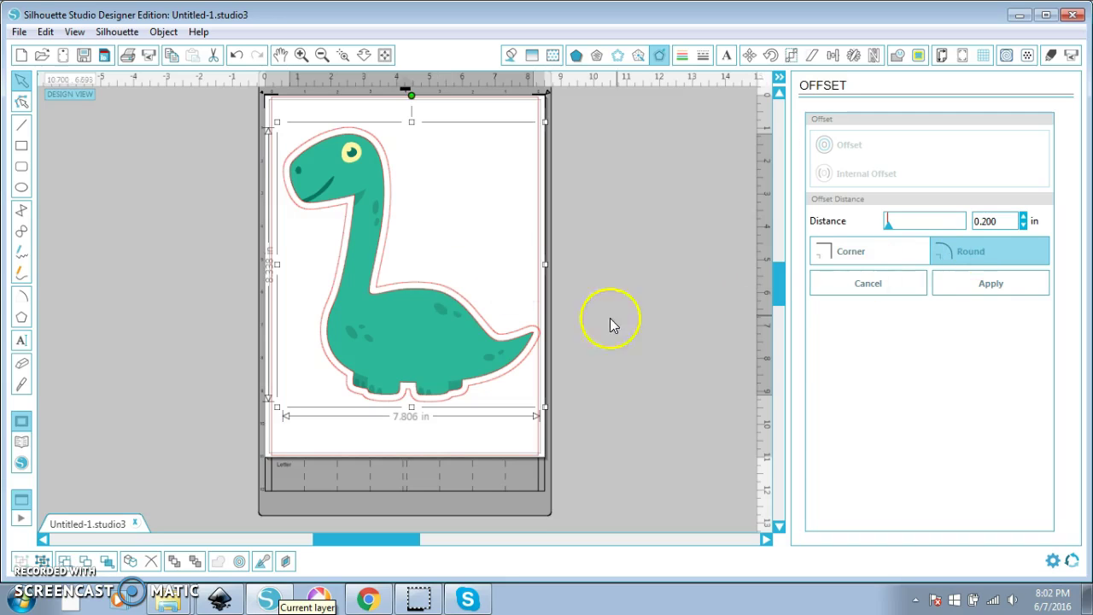
left_click(569, 440)
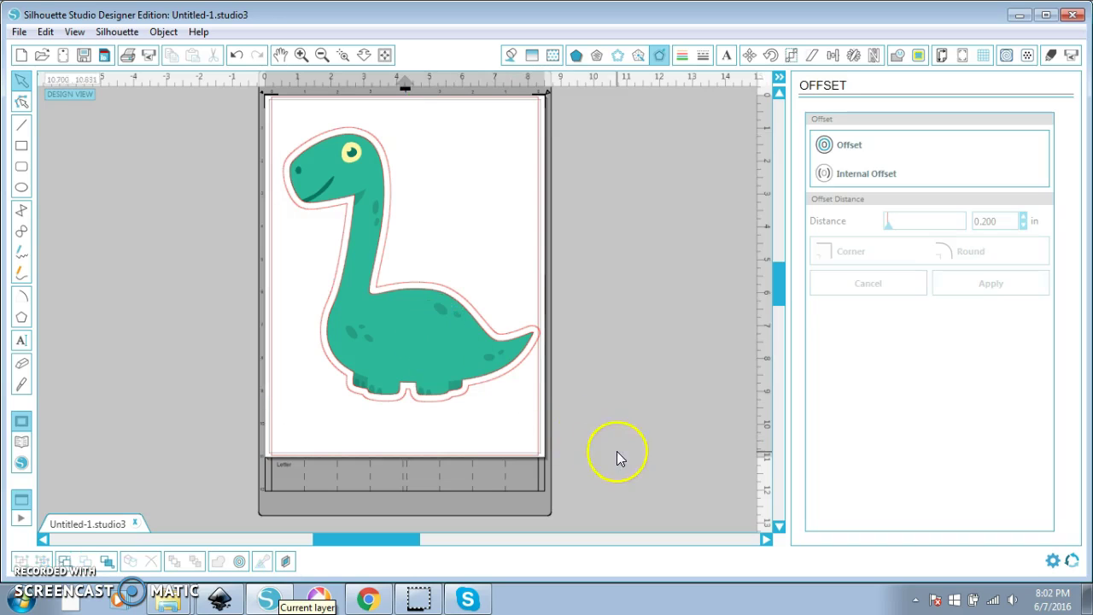
- Select the dinosaur together with its offset outline, undoing an accidental deletion along the way
left_click_drag(621, 459, 240, 104)
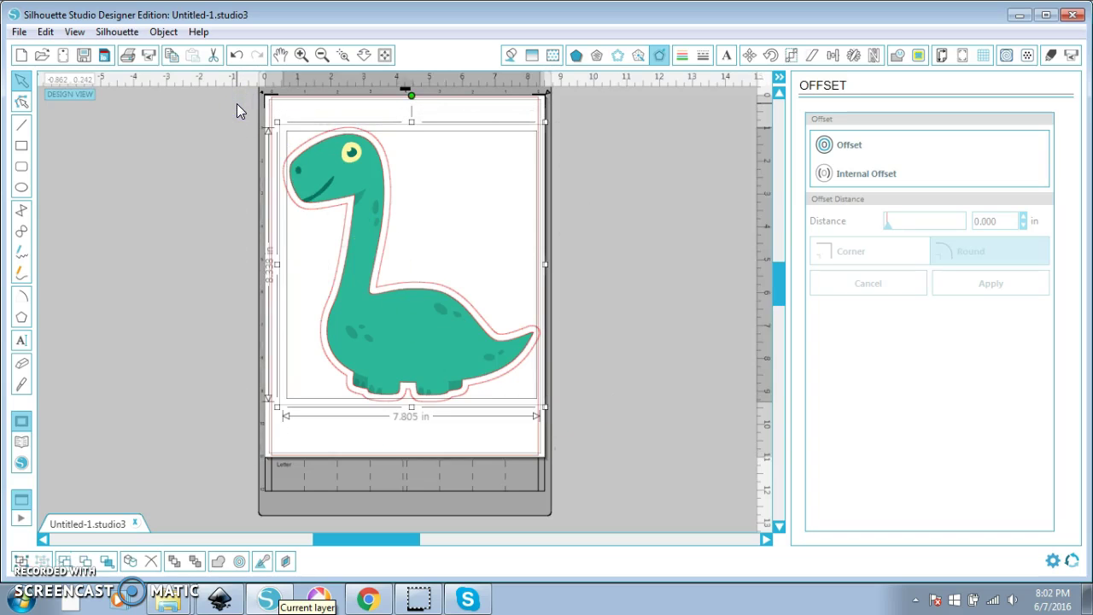
left_click(391, 329)
left_click(313, 365)
key("Delete")
key("ctrl+z")
left_click(378, 330)
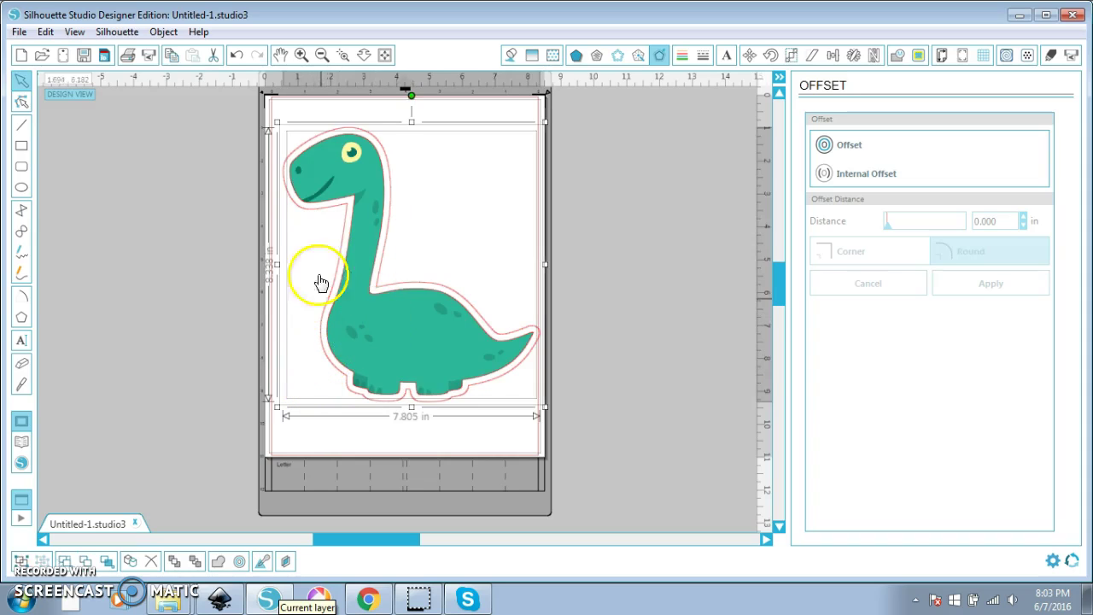
left_click(285, 182)
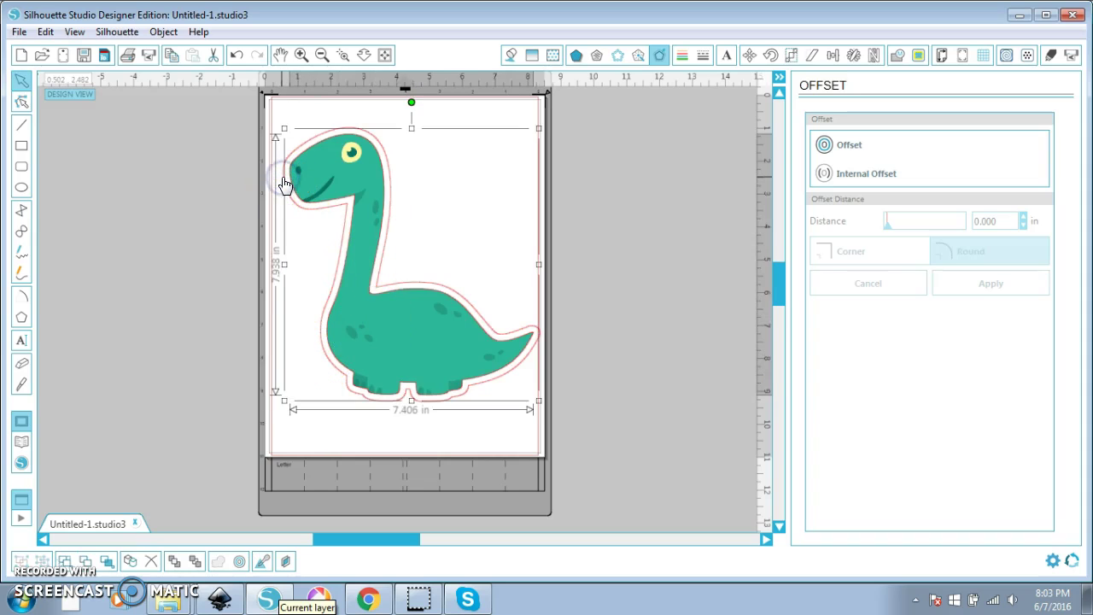
left_click(371, 155)
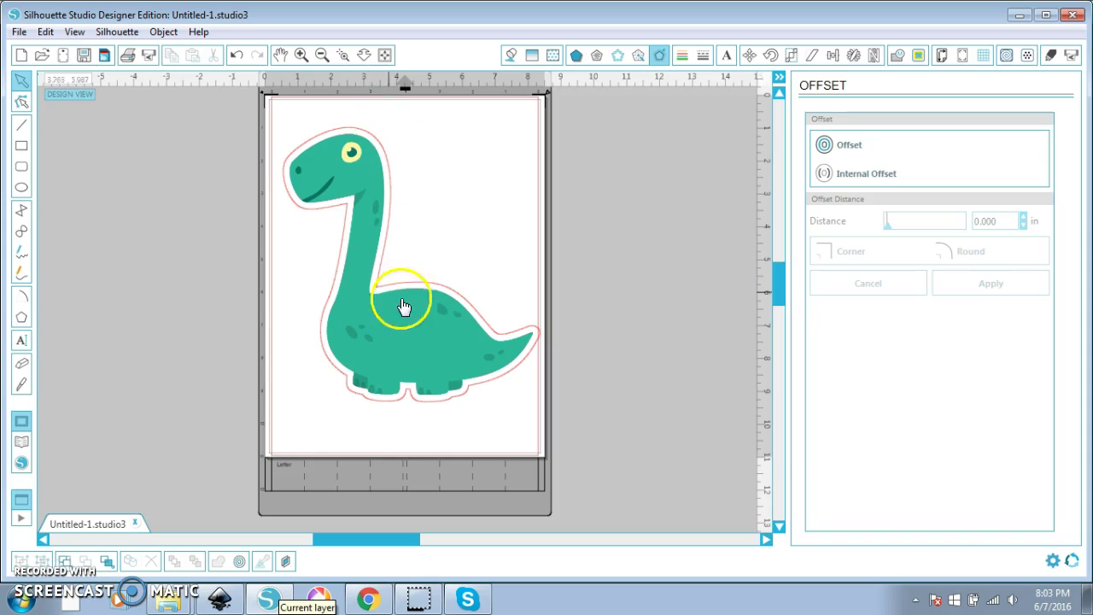
left_click_drag(580, 458, 235, 96)
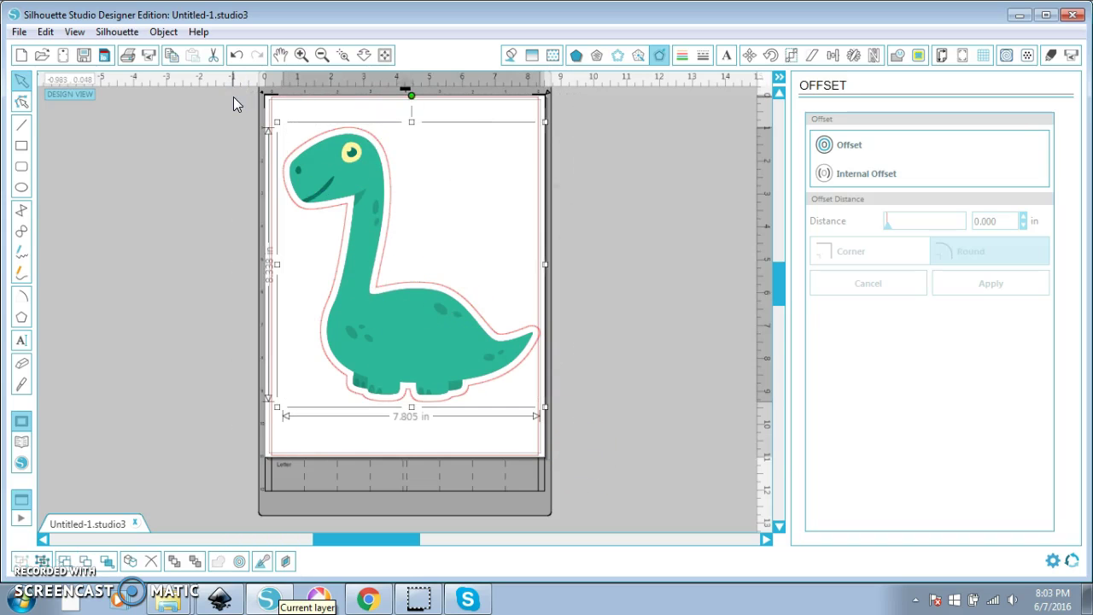
- Scale the outlined dinosaur to 3.808 × 4.068 in and place it left of the page
left_click_drag(532, 396, 373, 389)
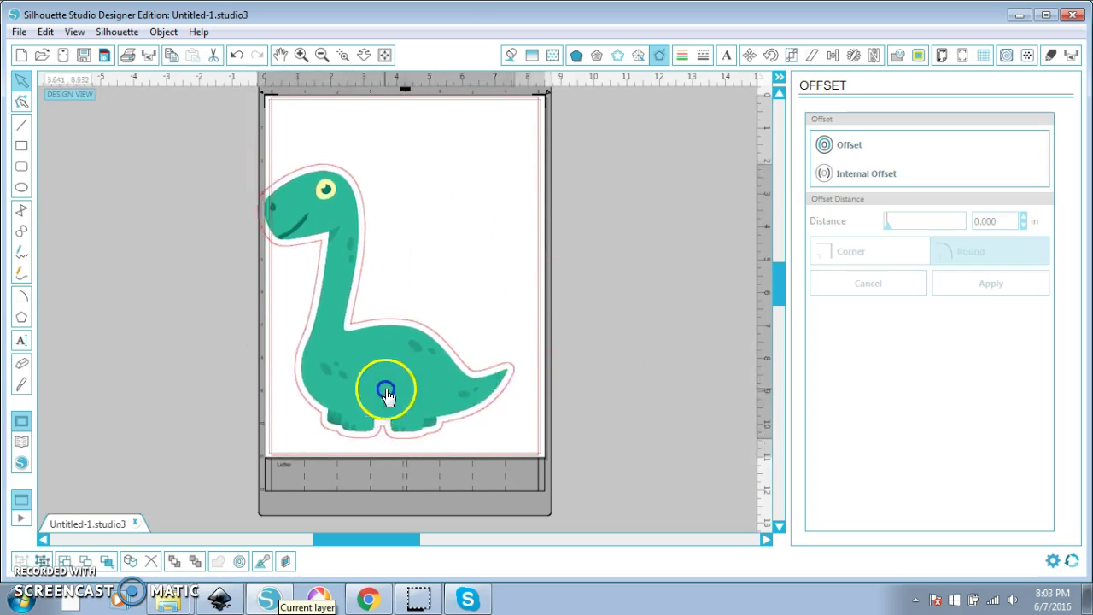
left_click_drag(415, 382, 444, 393)
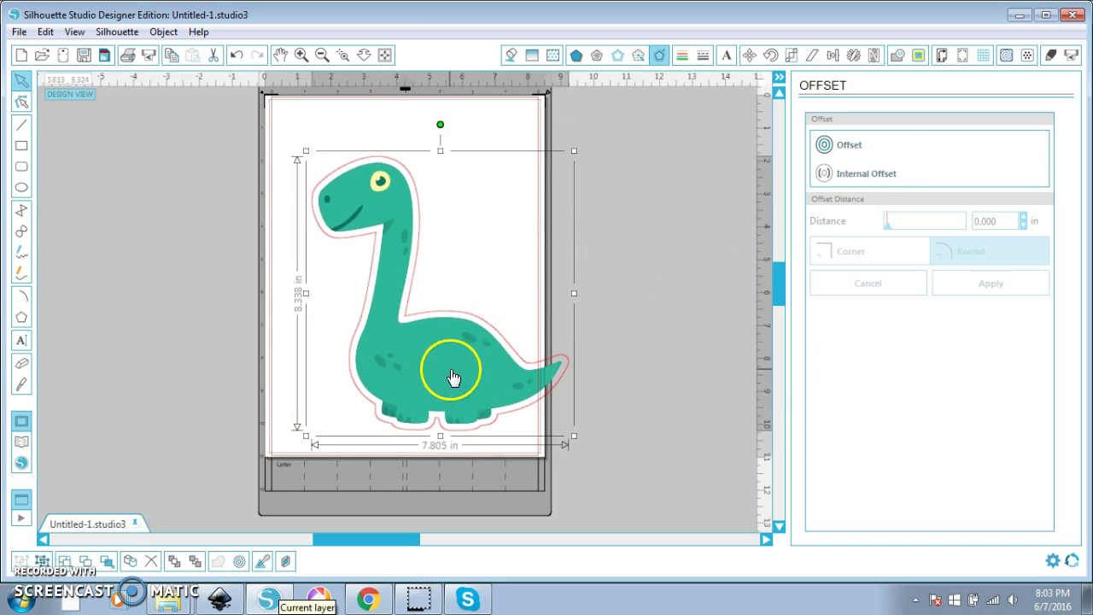
left_click_drag(540, 415, 313, 166)
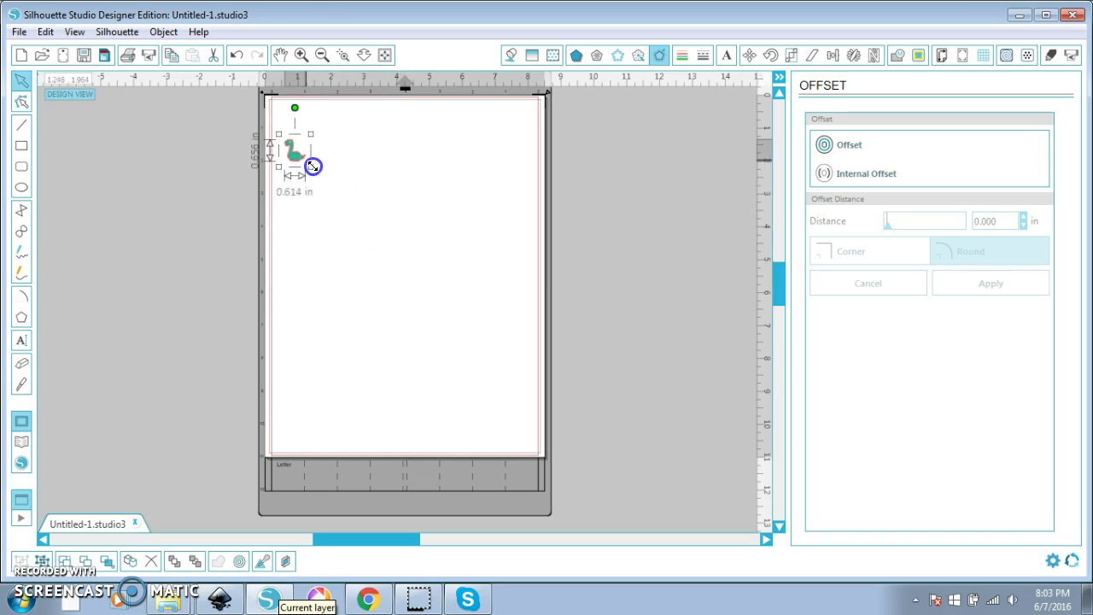
left_click(301, 54)
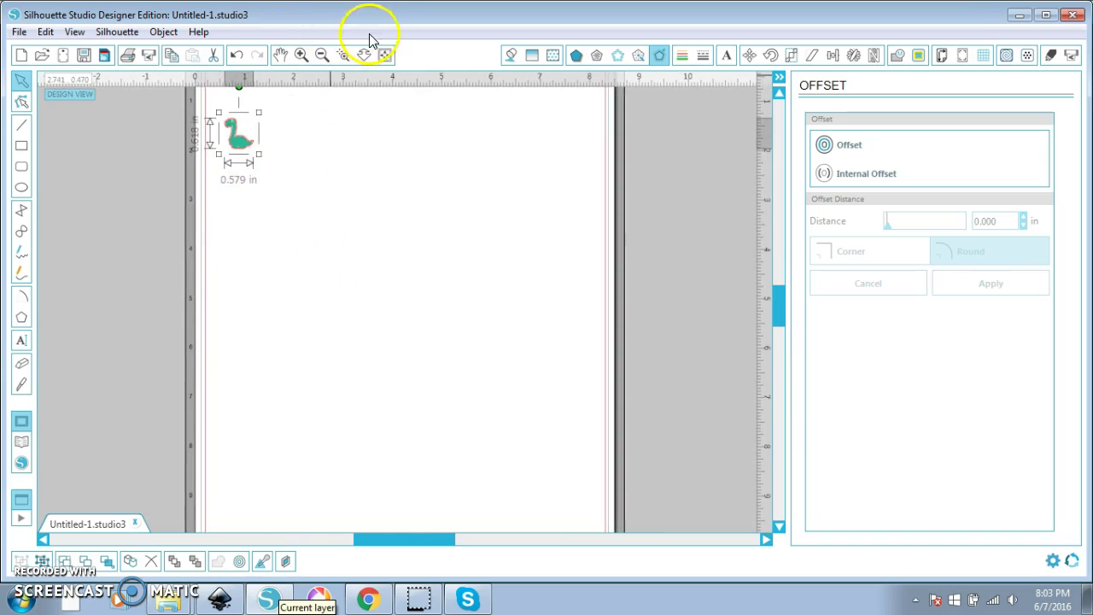
left_click(342, 55)
left_click_drag(193, 100, 316, 222)
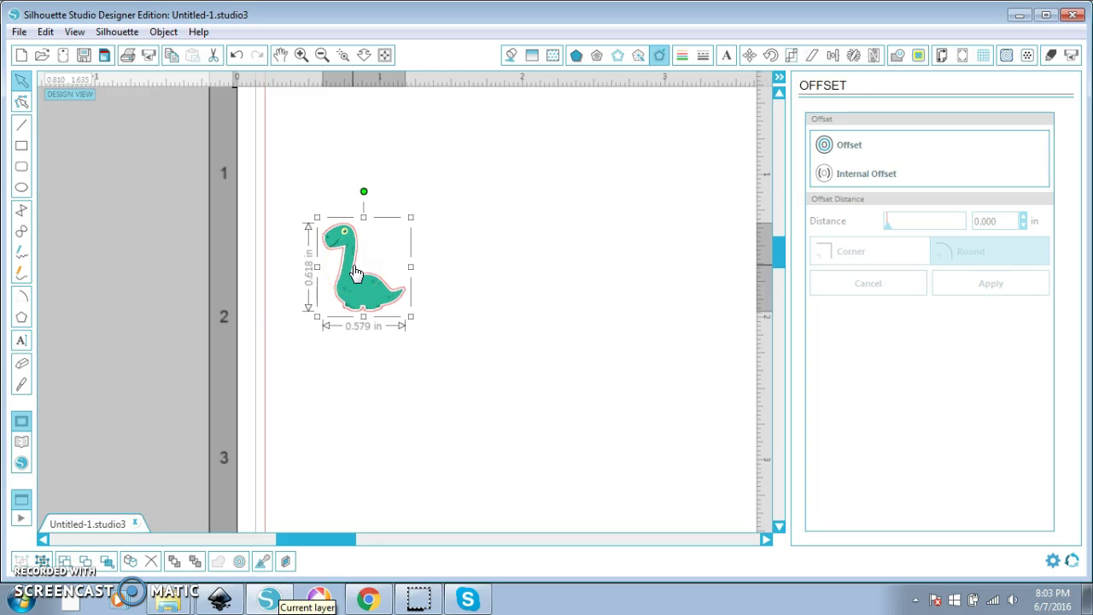
left_click_drag(411, 317, 468, 376)
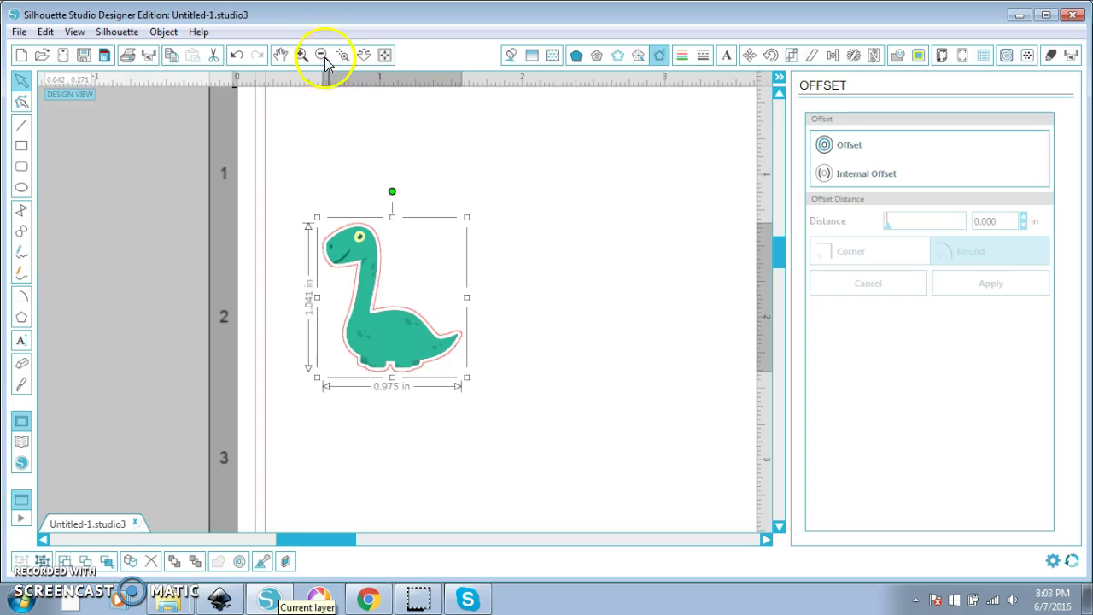
left_click(385, 55)
left_click(325, 210)
left_click_drag(314, 195, 467, 445)
left_click_drag(414, 355, 208, 276)
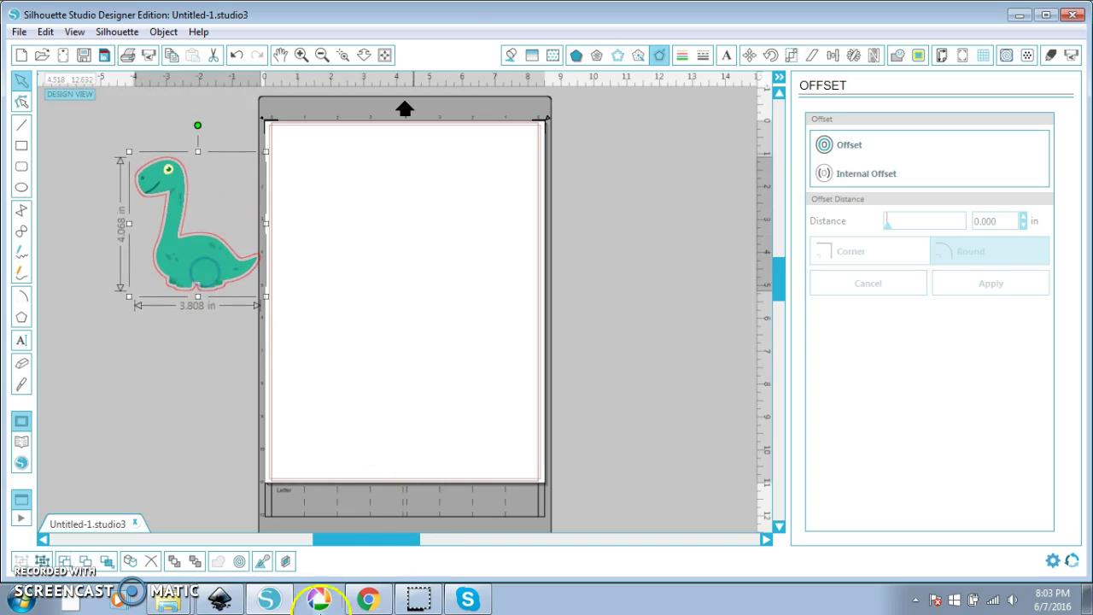
- In Inkscape, select the red dinosaur alone, move it left and enlarge it proportionally
left_click(218, 599)
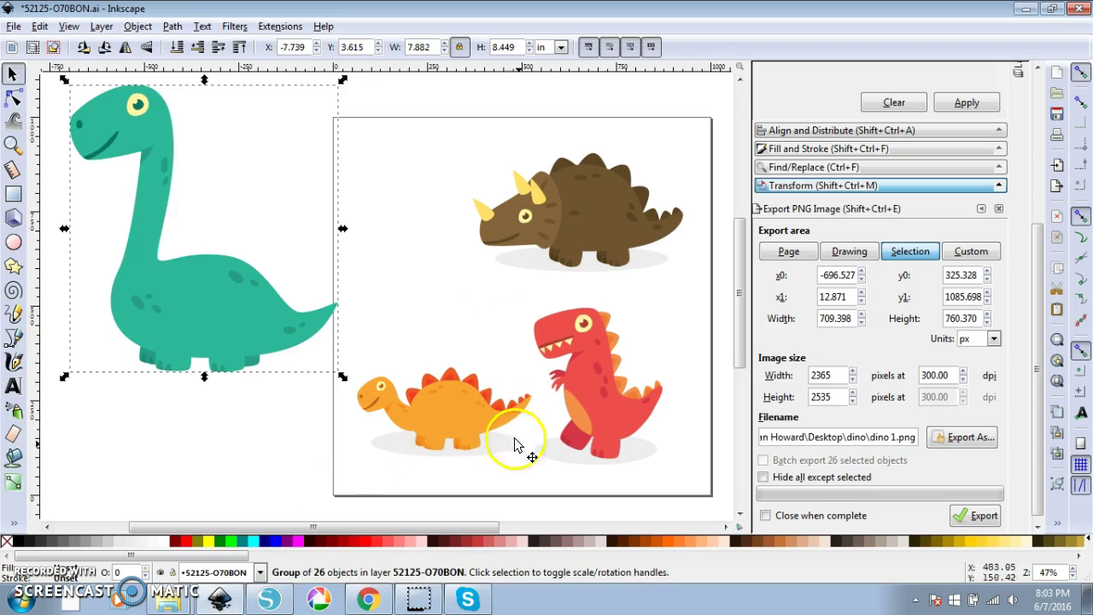
left_click(556, 461)
key("Escape")
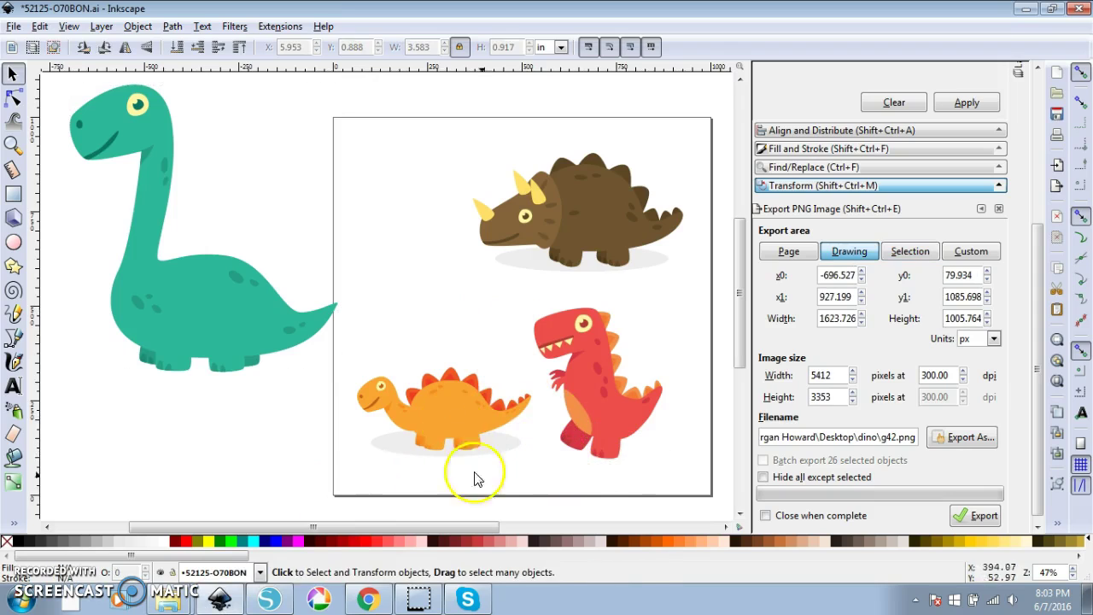
left_click_drag(689, 491, 525, 285)
scroll(513, 431, "down", 2)
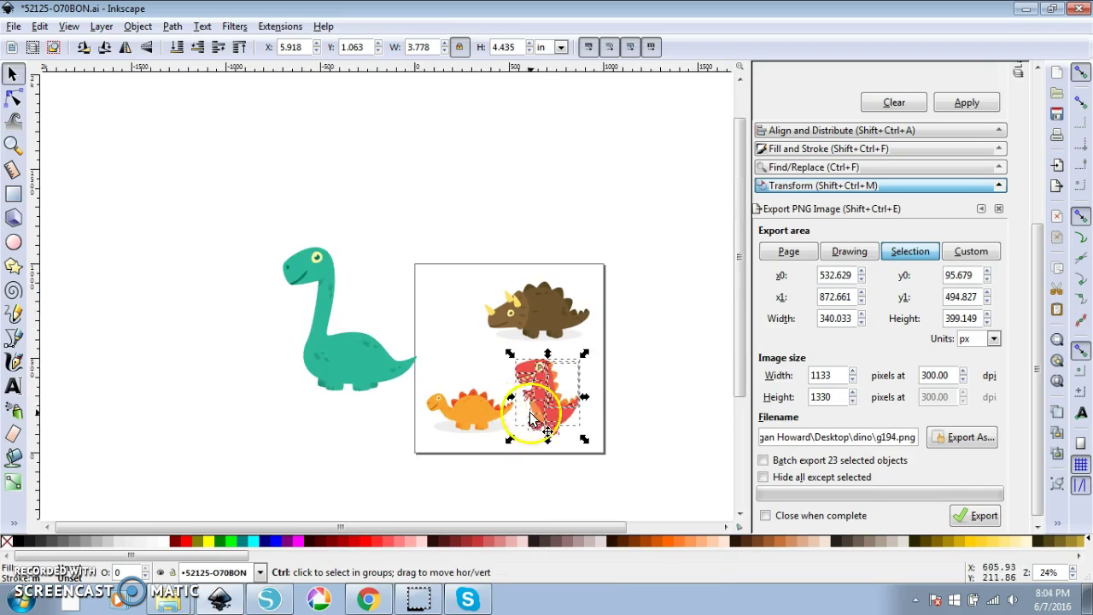
left_click_drag(519, 391, 118, 182)
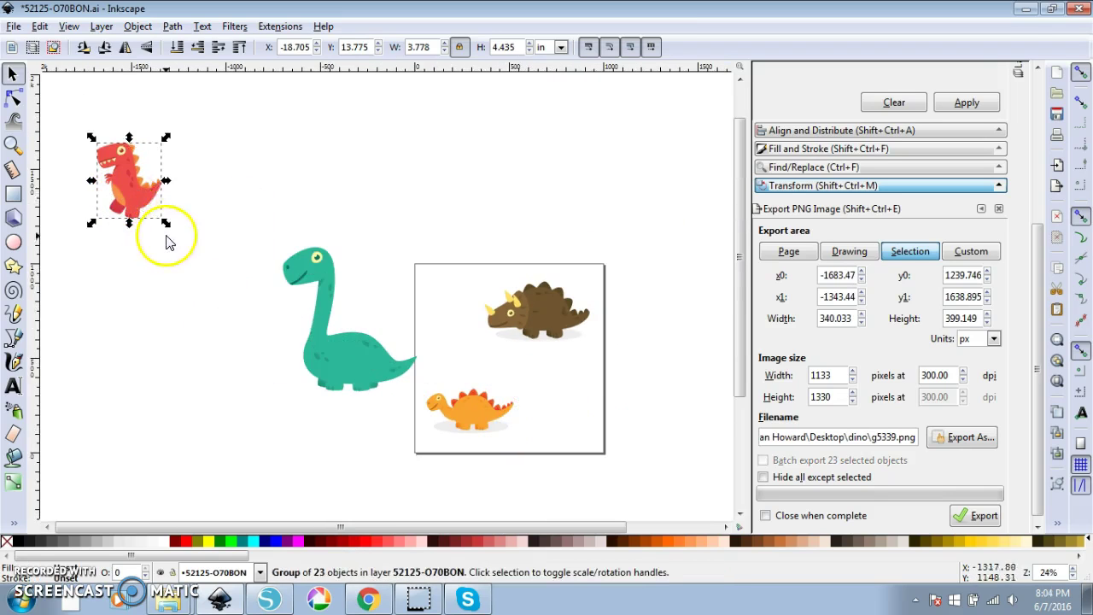
left_click_drag(165, 223, 232, 410)
left_click_drag(159, 260, 138, 237)
- Export the red dinosaur as 'dino 2.png' in the dino folder
left_click(962, 438)
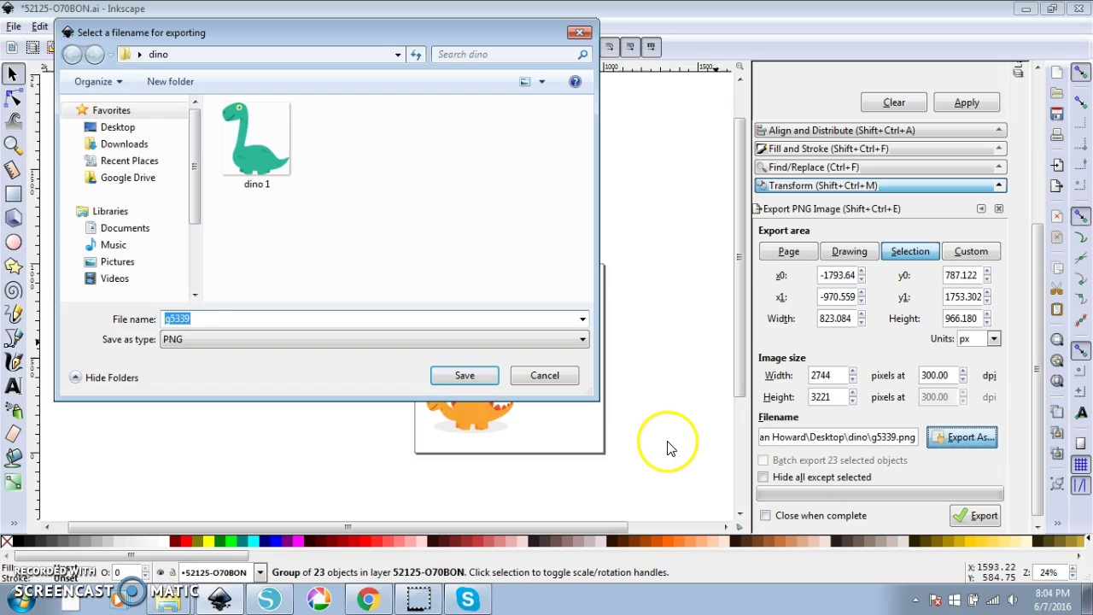
type("dino 1")
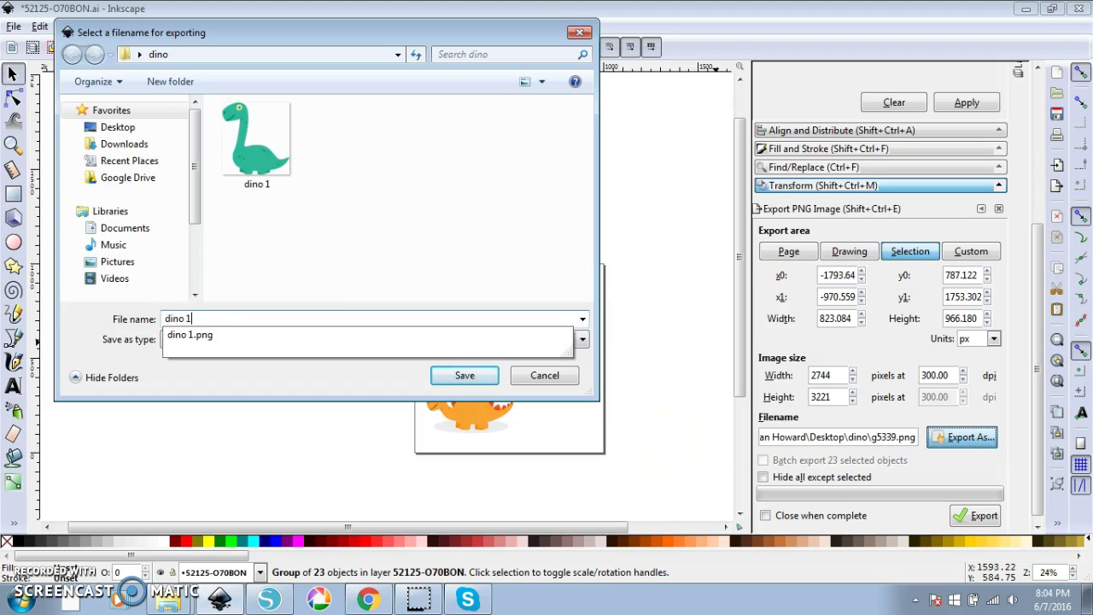
key("BackSpace")
type("2")
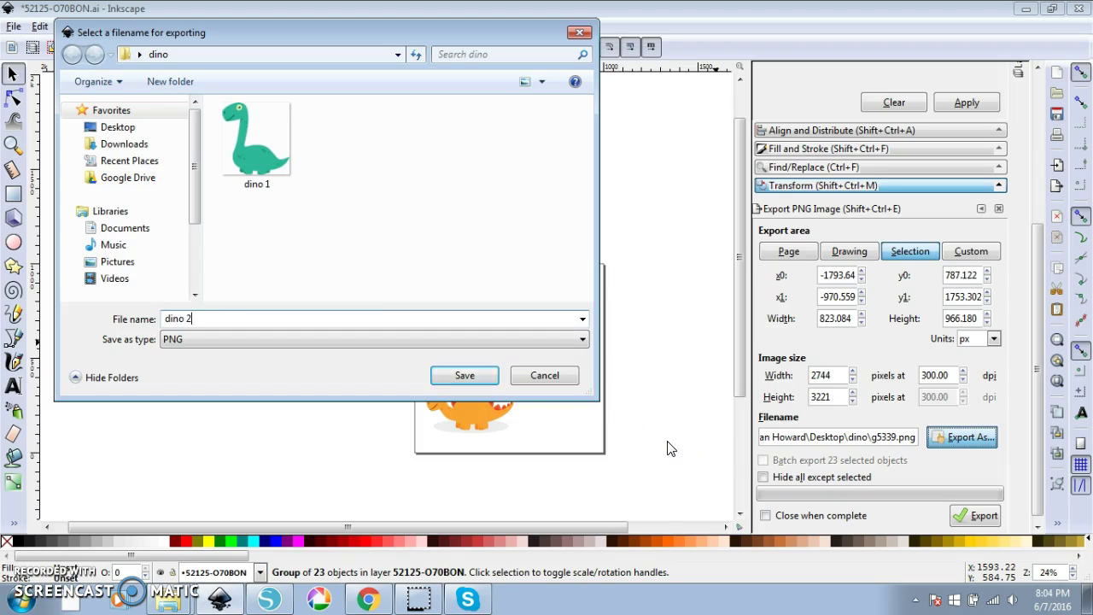
left_click(468, 376)
left_click(978, 518)
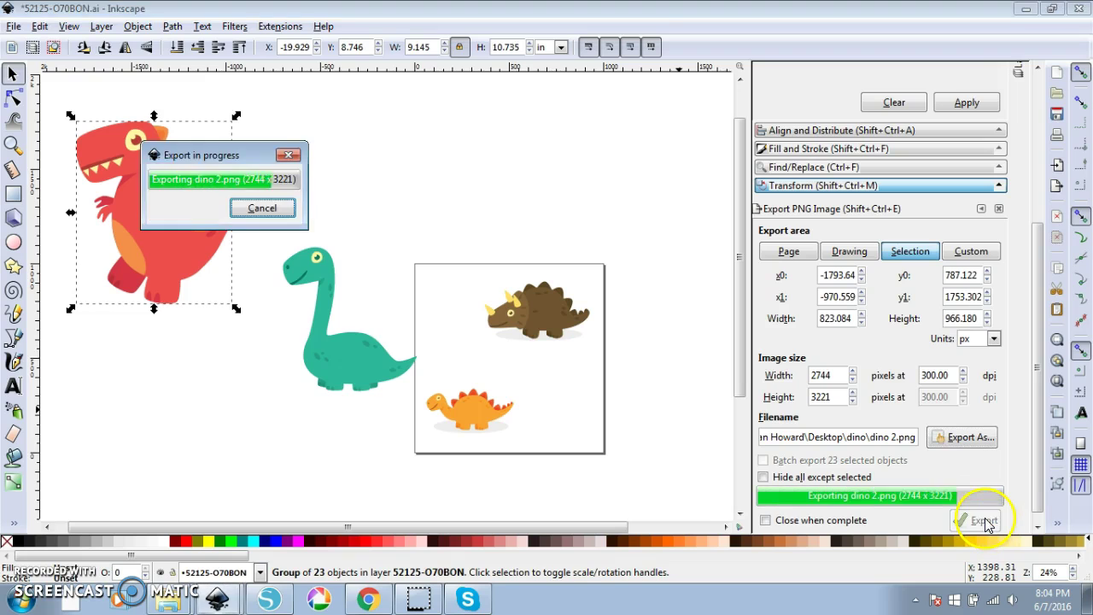
left_click(268, 601)
left_click(194, 574)
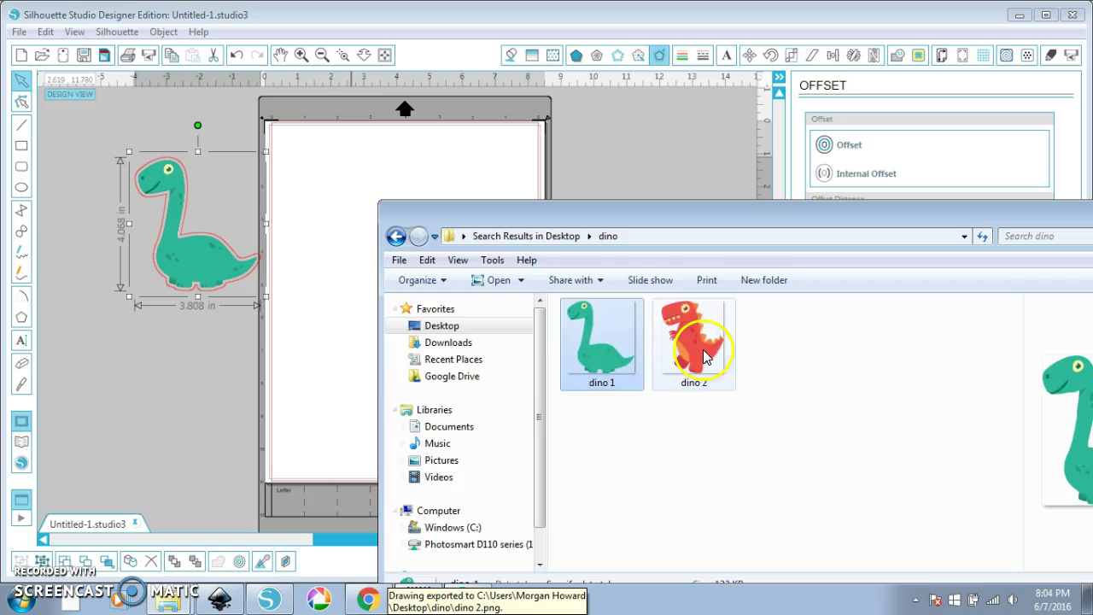
left_click_drag(690, 320, 418, 355)
left_click_drag(555, 501, 435, 383)
left_click_drag(366, 298, 430, 349)
left_click_drag(510, 412, 485, 388)
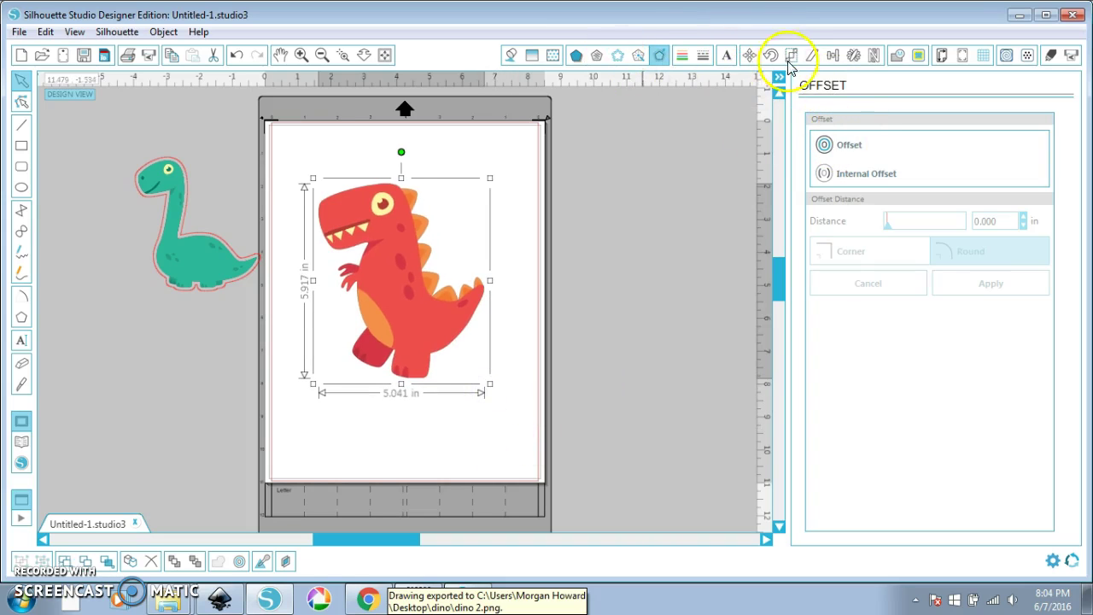
left_click_drag(215, 244, 137, 219)
left_click(224, 214)
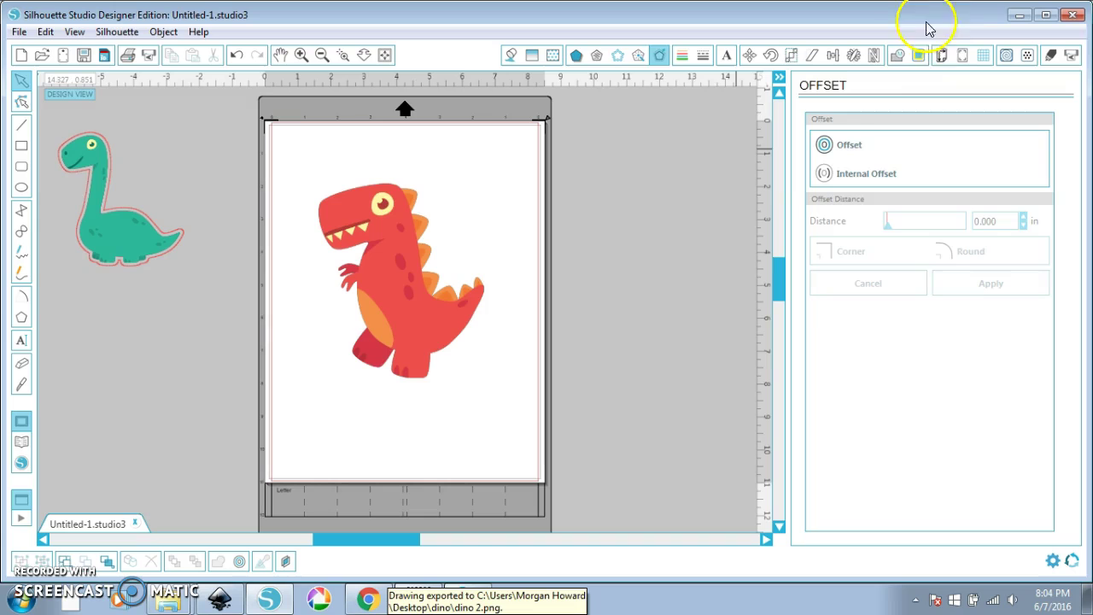
left_click(919, 55)
left_click(873, 144)
mouse_move(292, 155)
left_mouse_down()
mouse_move(273, 167)
mouse_move(527, 537)
mouse_move(577, 516)
left_mouse_up()
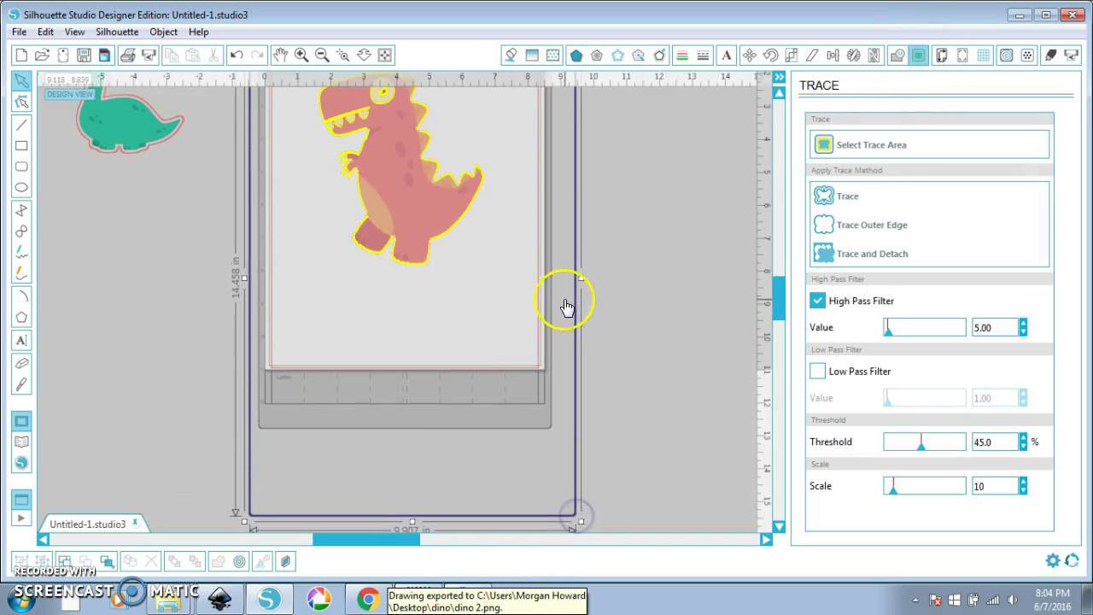
scroll(570, 306, "up", 3)
left_click(885, 229)
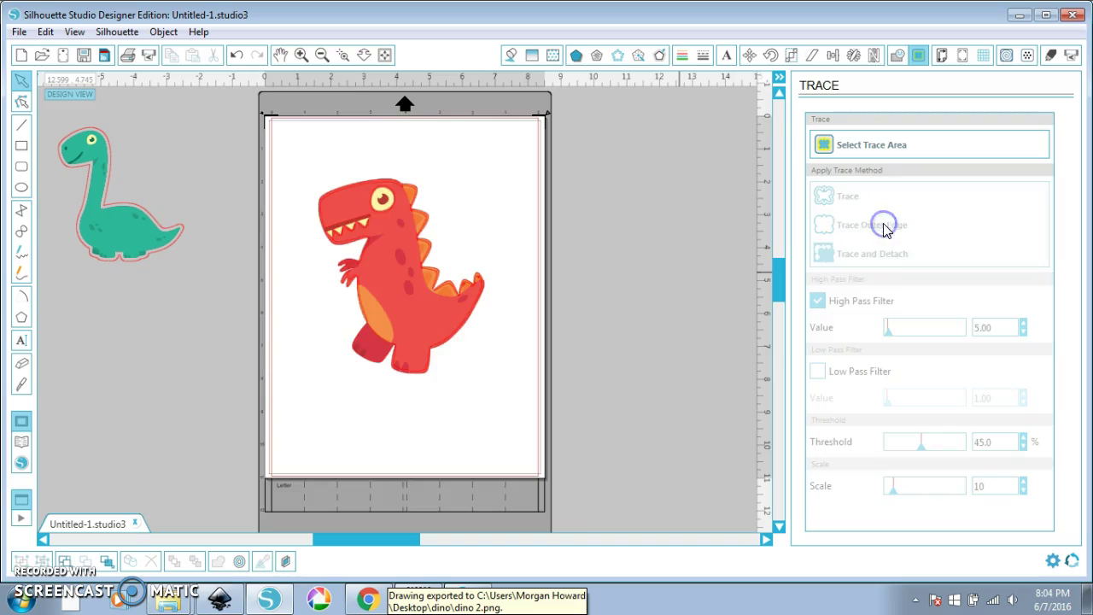
left_click(432, 324)
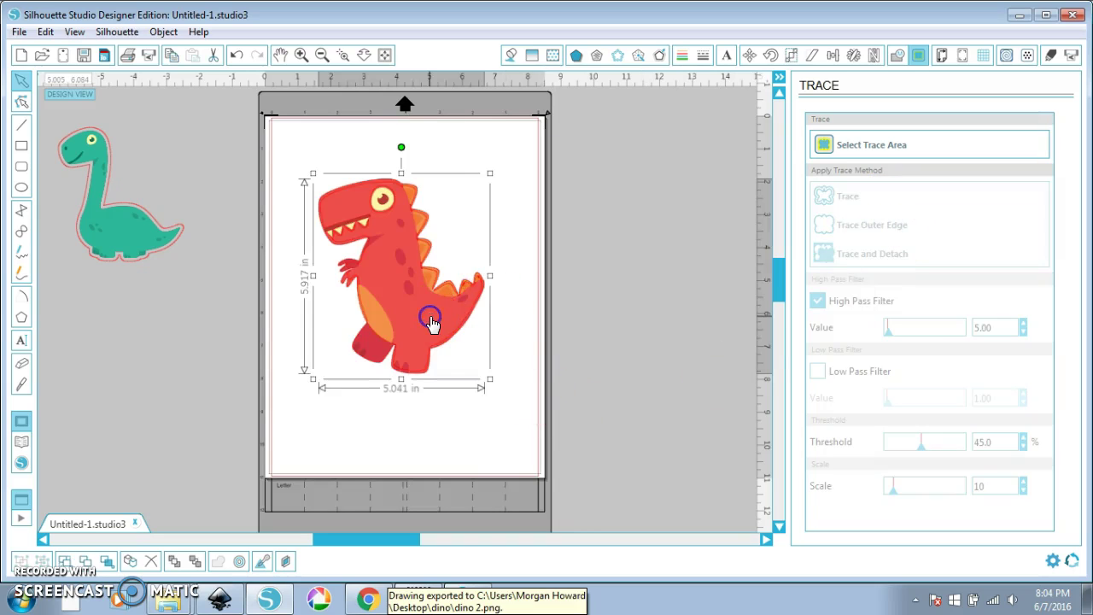
key("Delete")
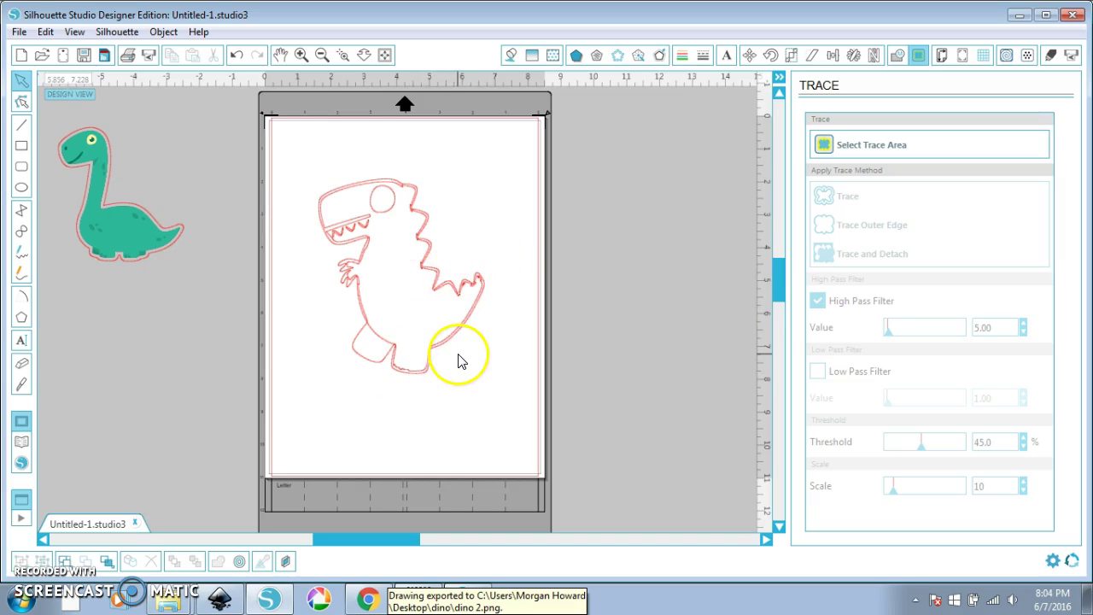
key("ctrl+z")
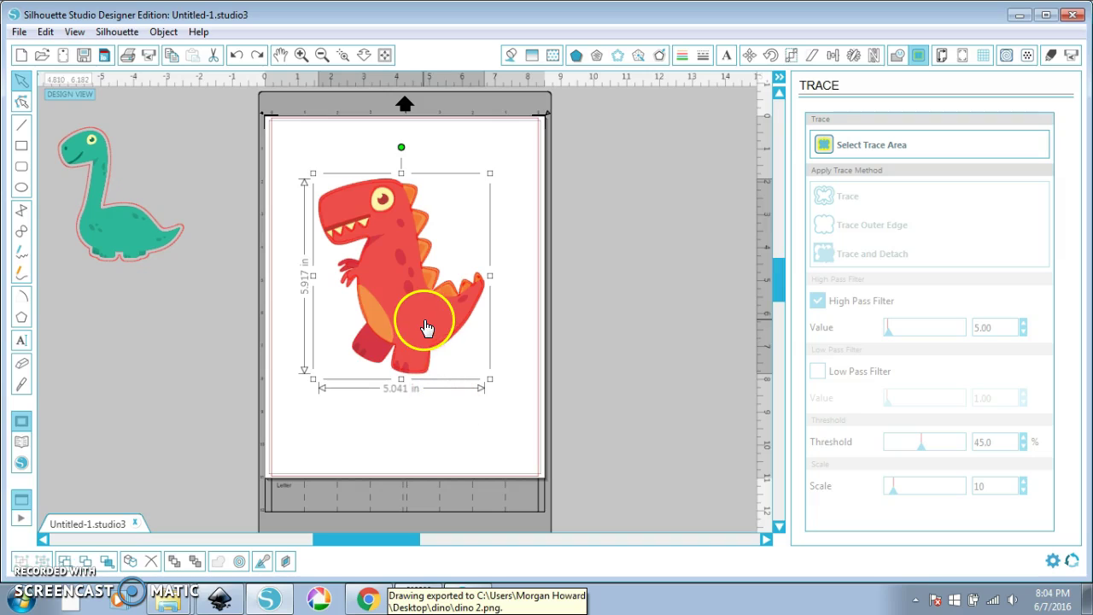
left_click(510, 395)
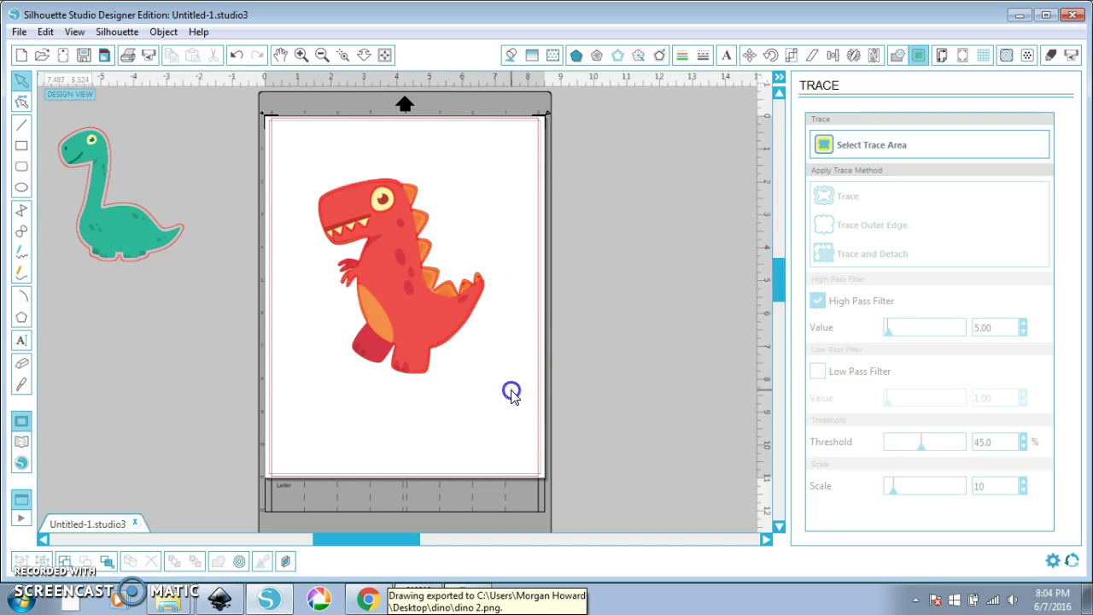
left_click(363, 184)
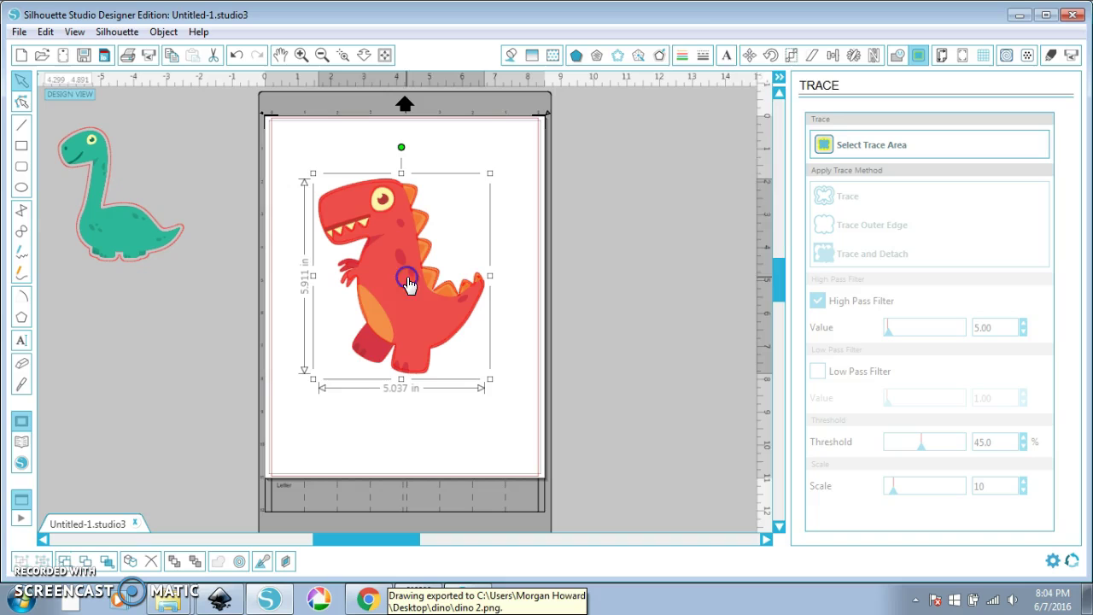
- Make the red dino's trace line blue
left_click(686, 58)
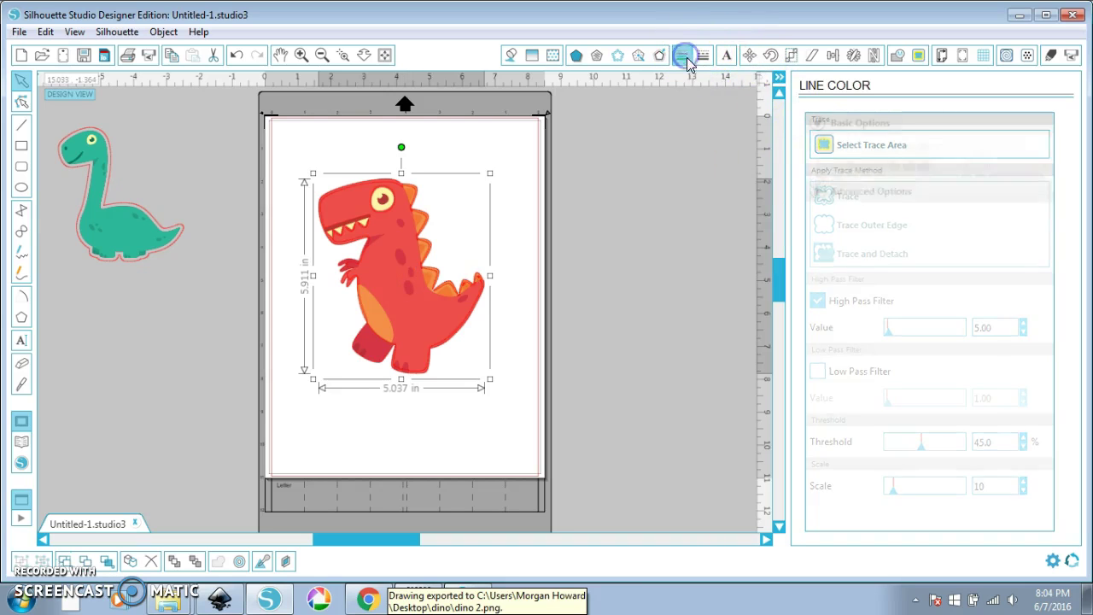
left_click(968, 198)
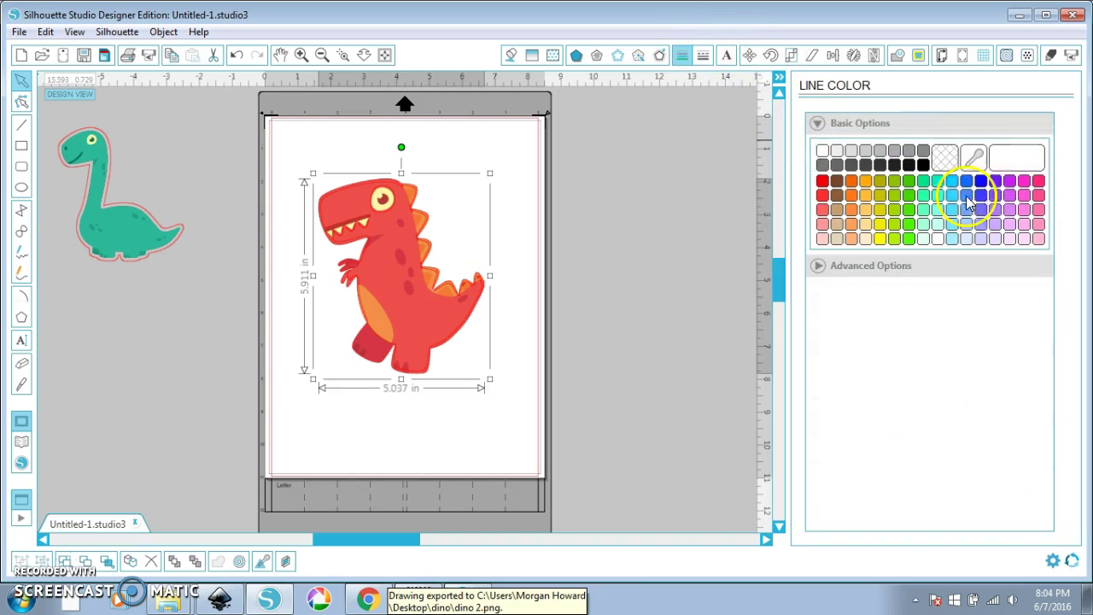
left_click(644, 297)
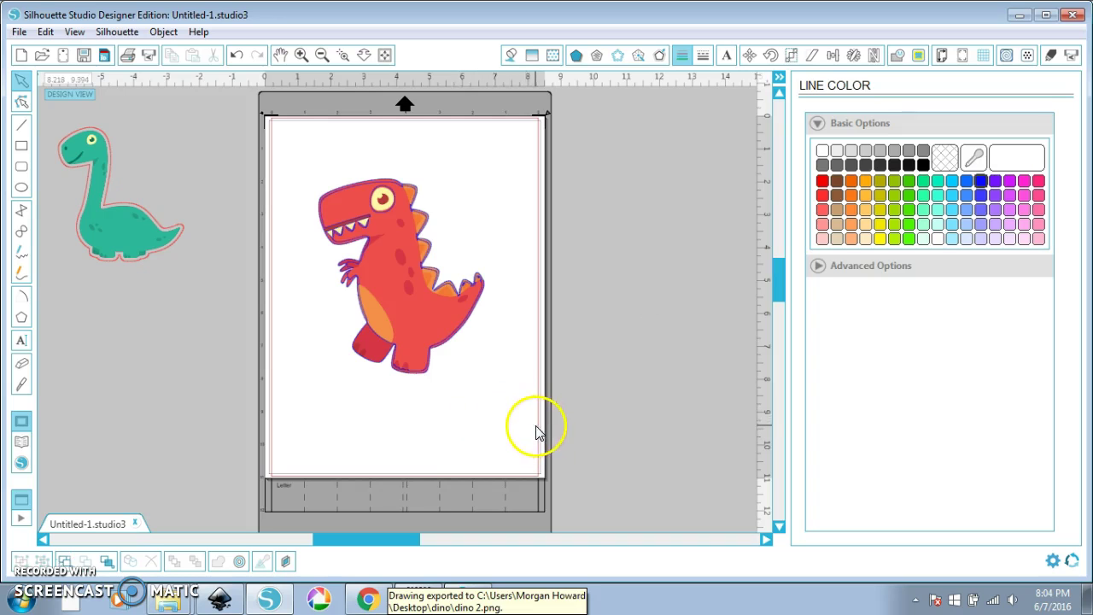
- Apply a rounded offset outline around the red dino's trace
left_click_drag(526, 420, 272, 137)
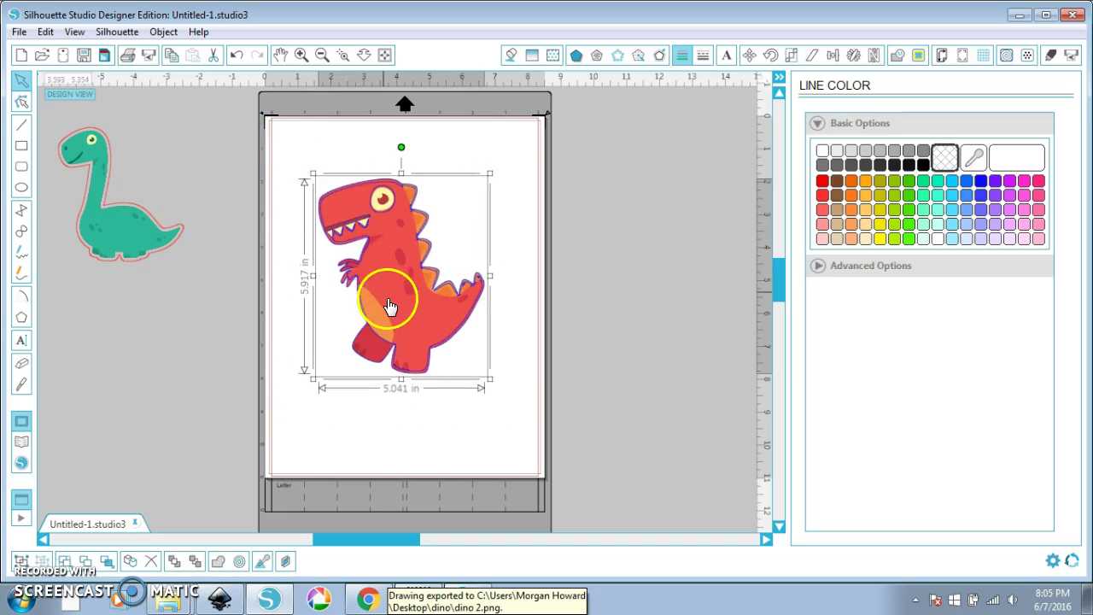
left_click(391, 309)
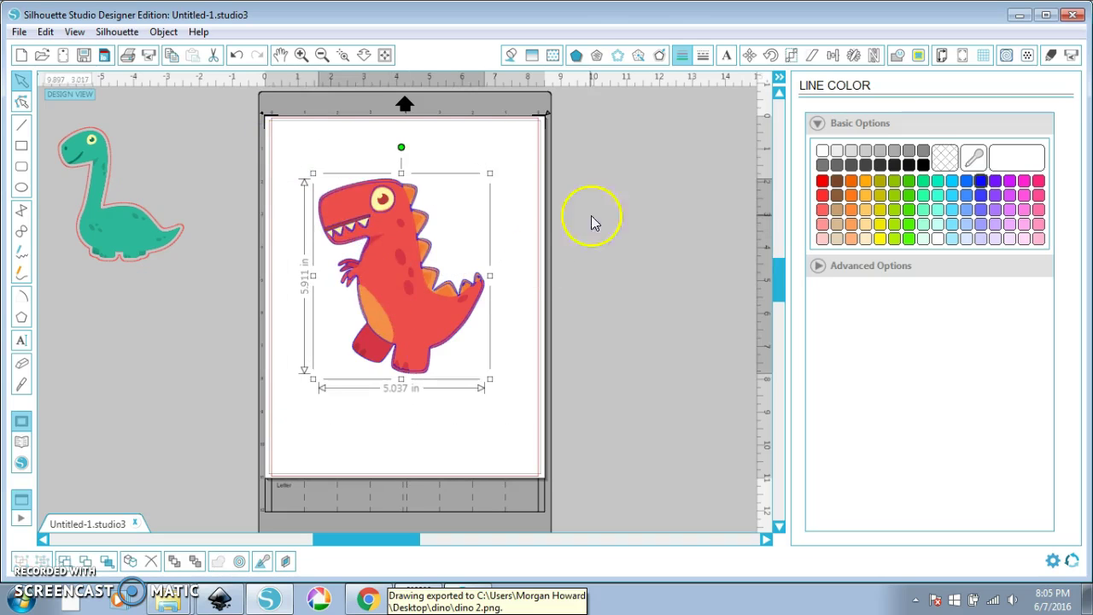
left_click(661, 57)
left_click(885, 145)
left_click(1022, 278)
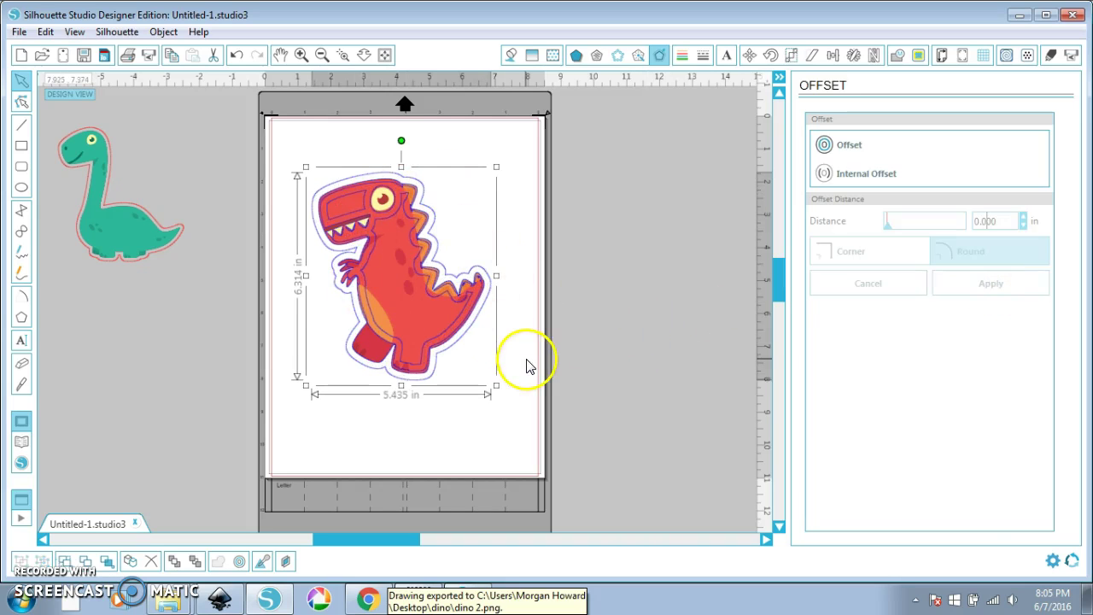
- Select the red dino's inner shape and trace to check its editing options
left_click(596, 359)
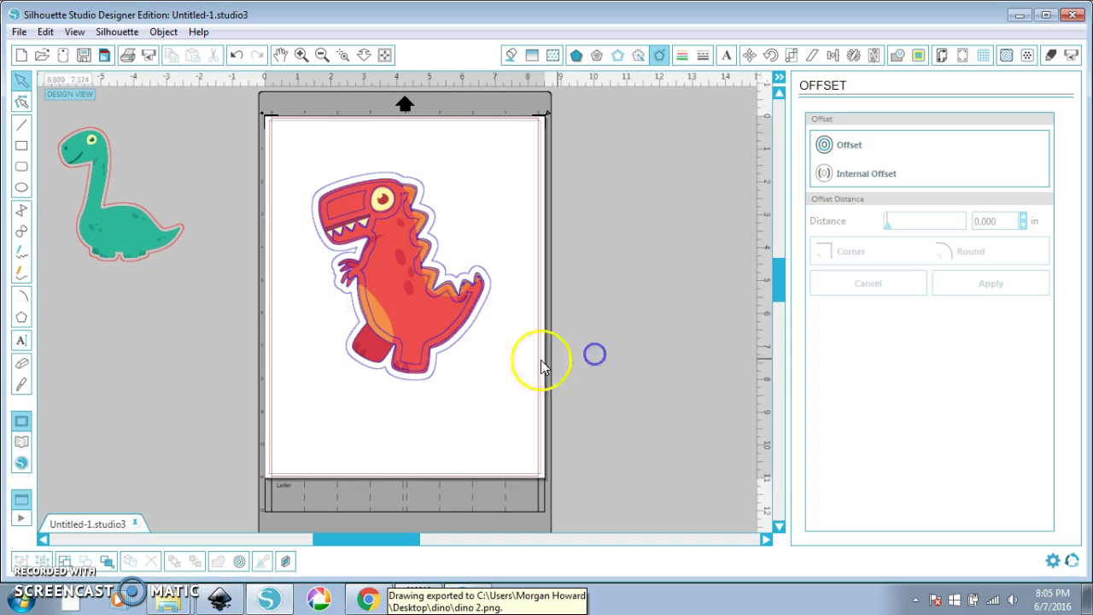
left_click(428, 380)
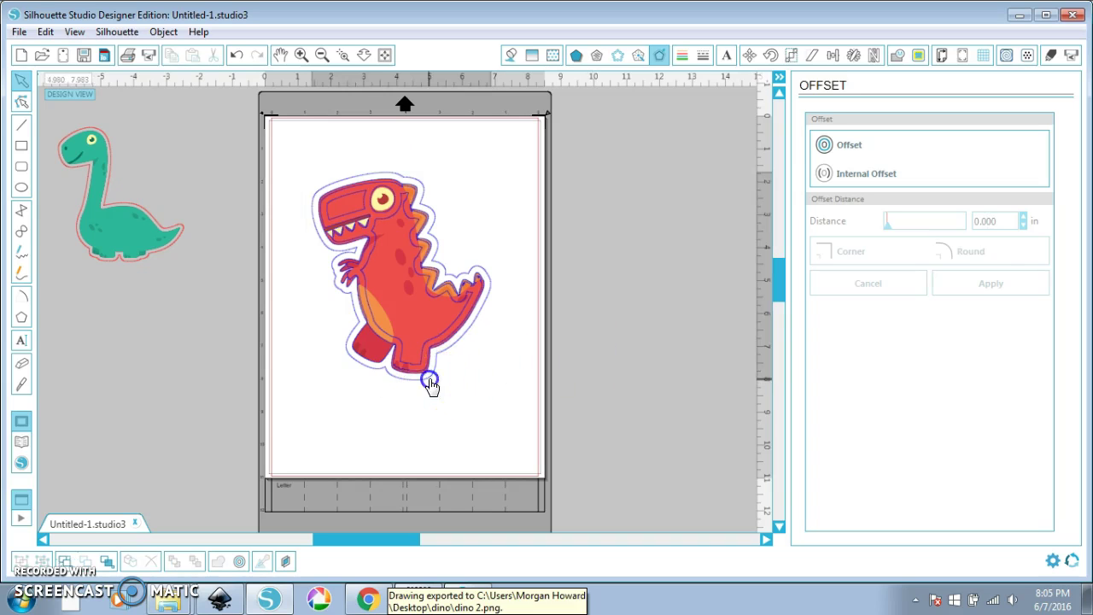
left_click(312, 202)
left_click(319, 250)
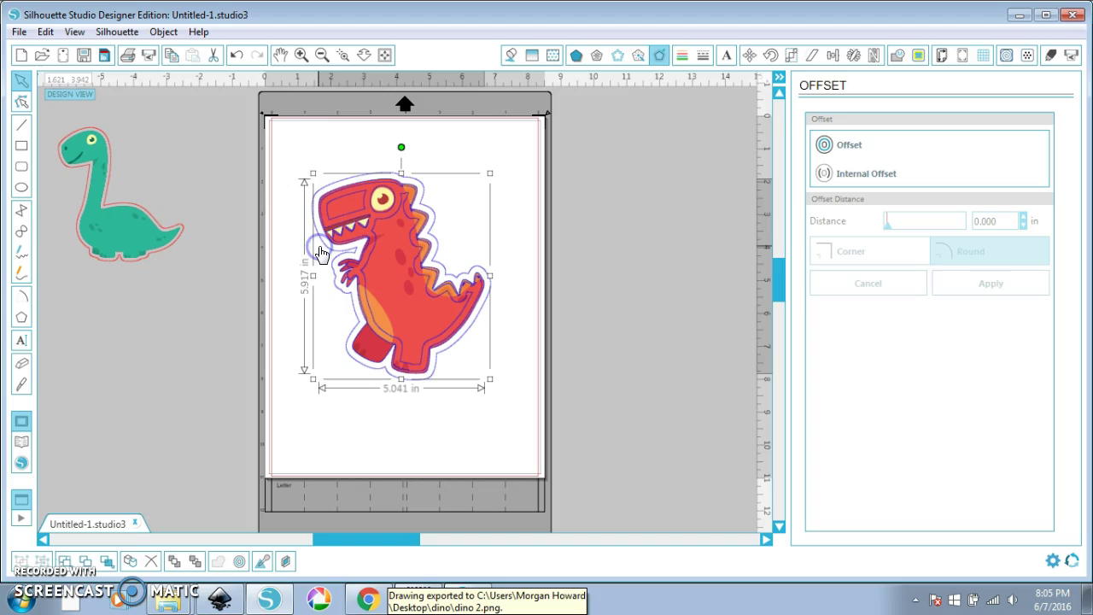
right_click(322, 254)
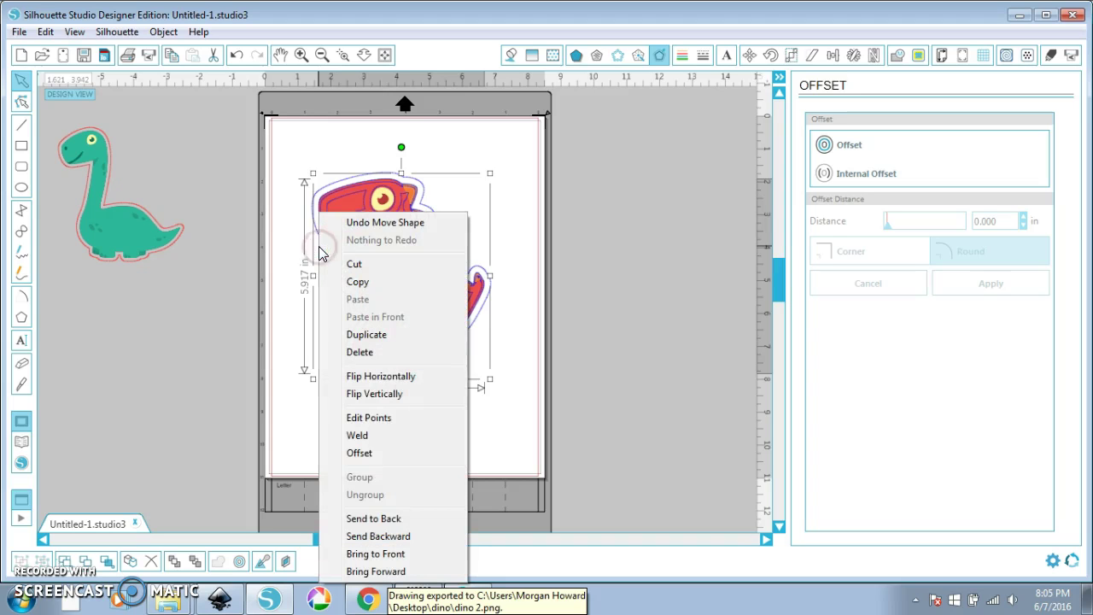
left_click(608, 427)
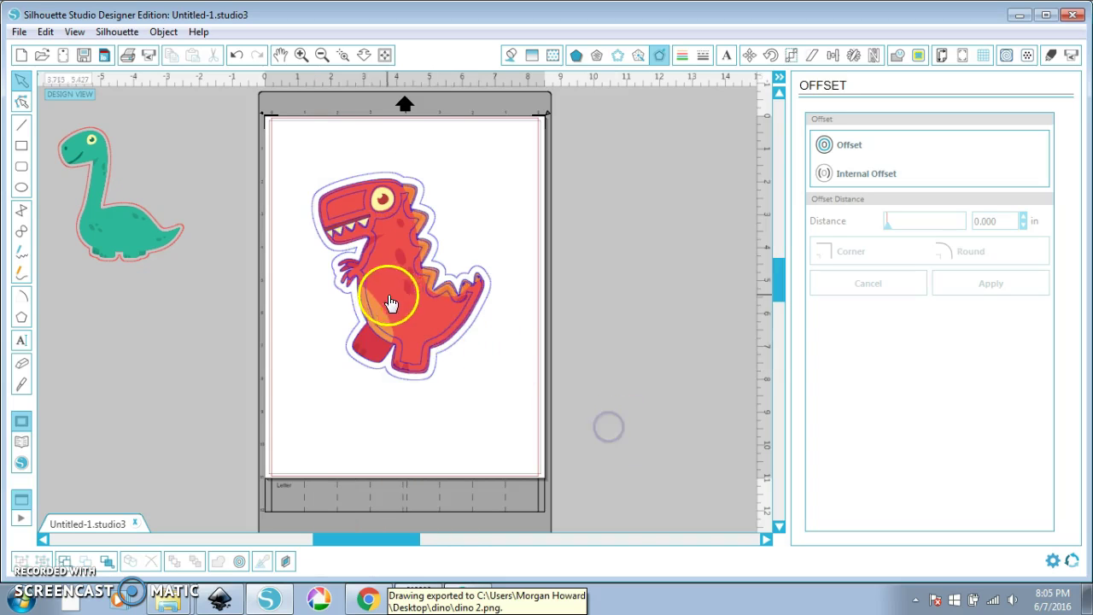
left_click(350, 281)
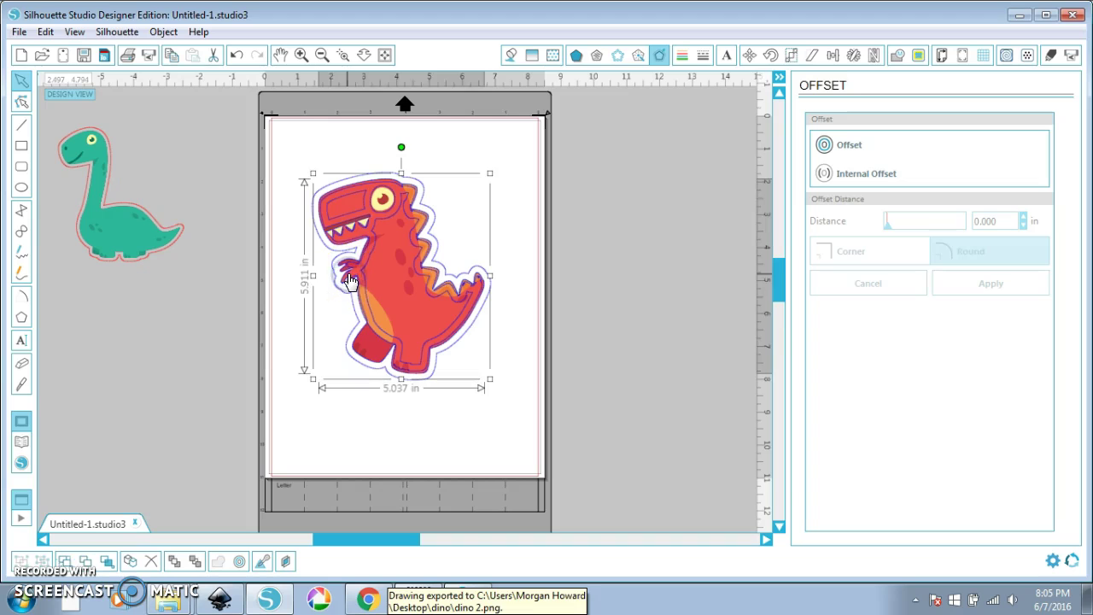
key("Escape")
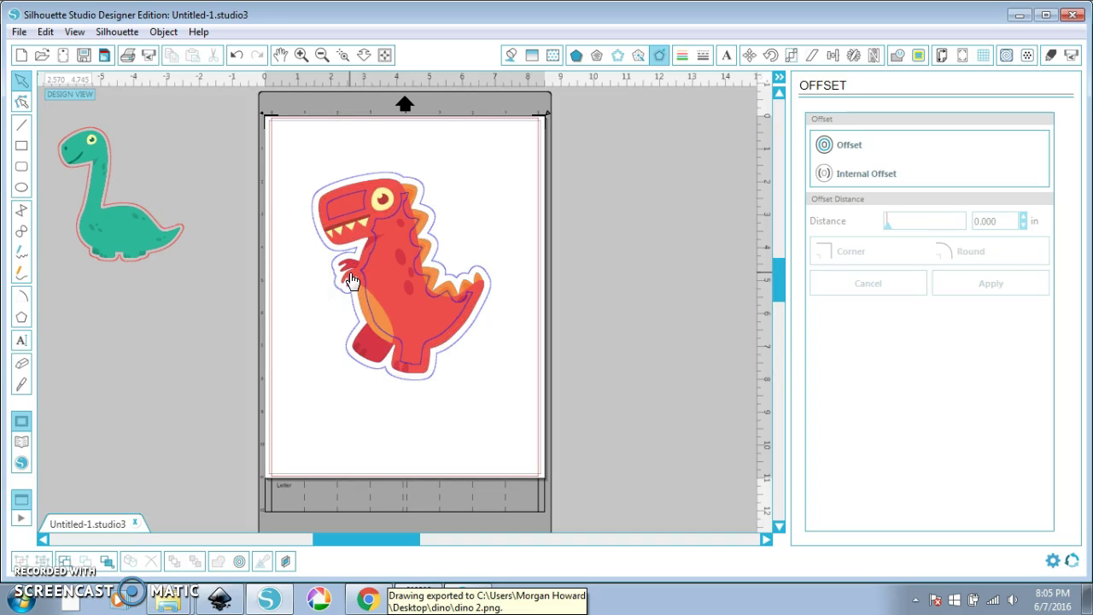
left_click(350, 281)
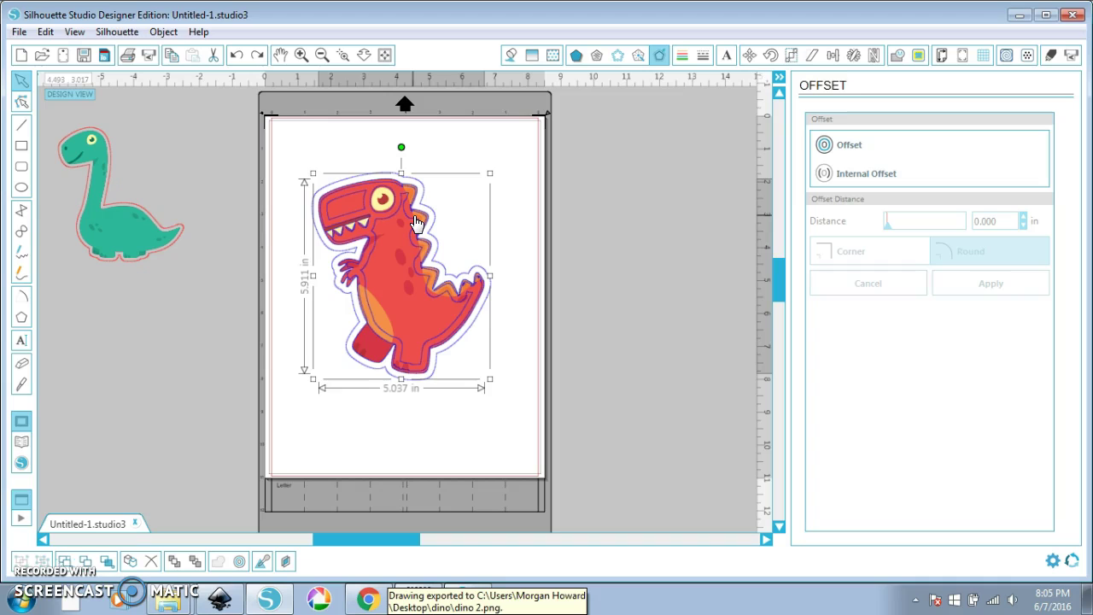
key("Escape")
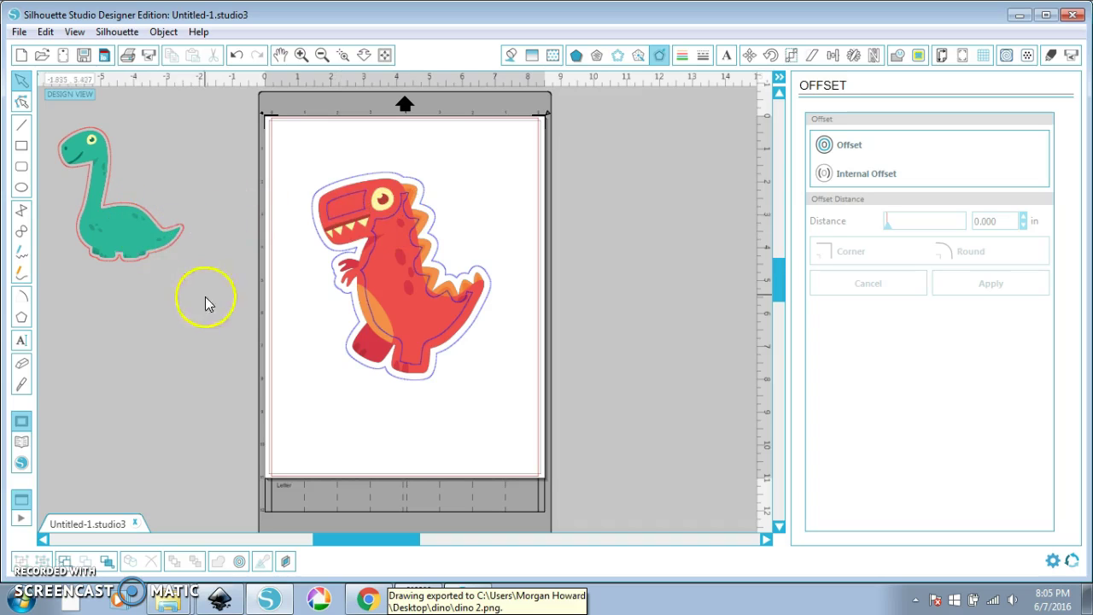
- Check the green dino sitting to the left of the page
left_click(128, 218)
scroll(398, 310, "left", 3)
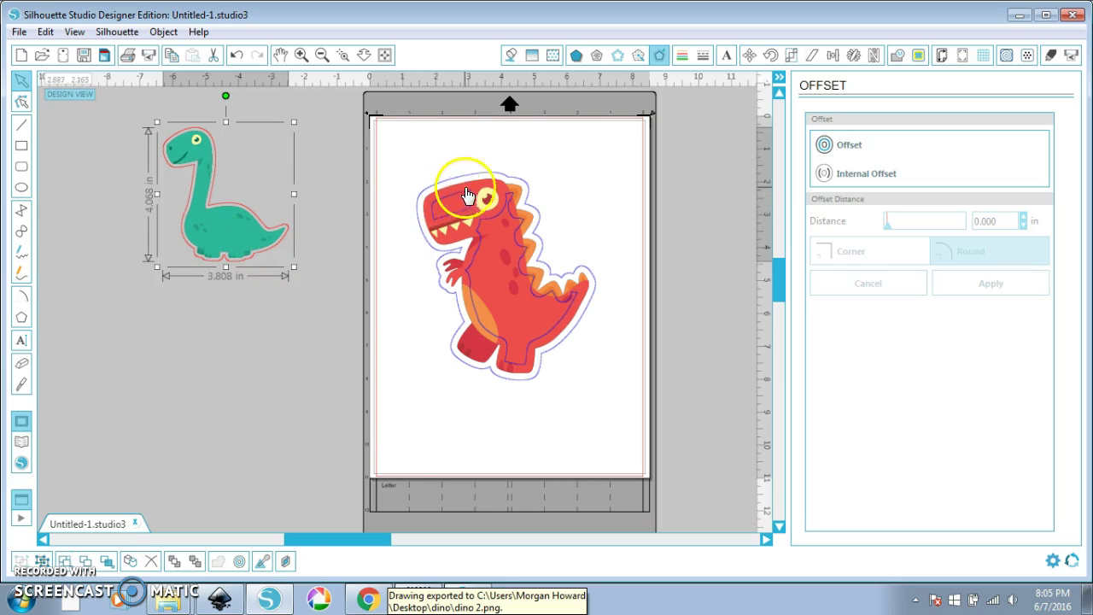
left_click(684, 426)
scroll(601, 395, "up", 1)
scroll(600, 394, "up", 2)
- Release the red dino's offset outline into separate paths and pick out the inner trace line
left_click(596, 316)
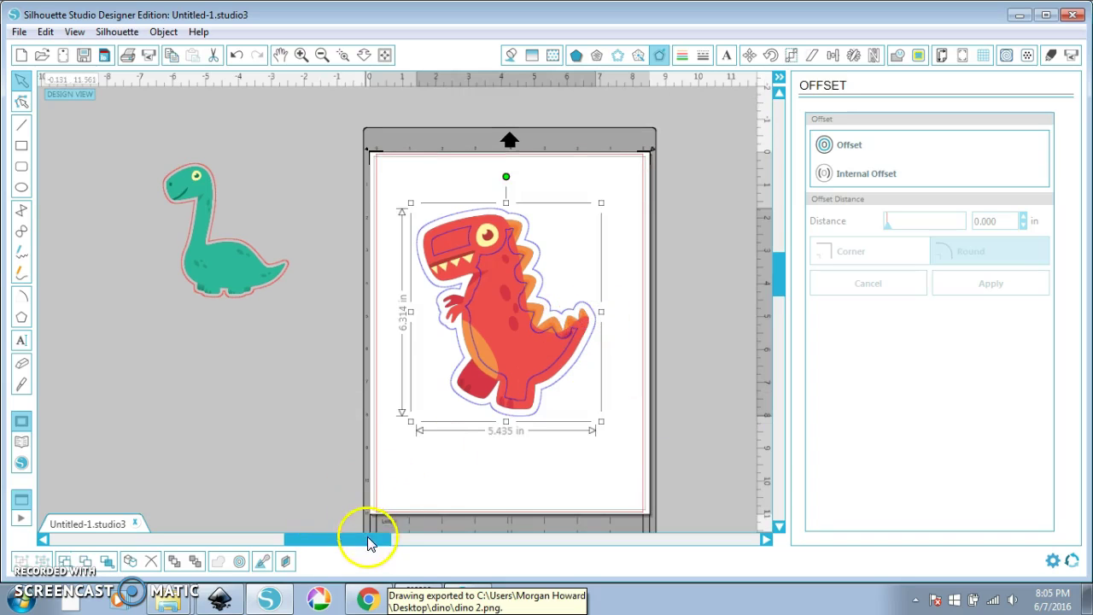
left_click_drag(368, 544, 404, 545)
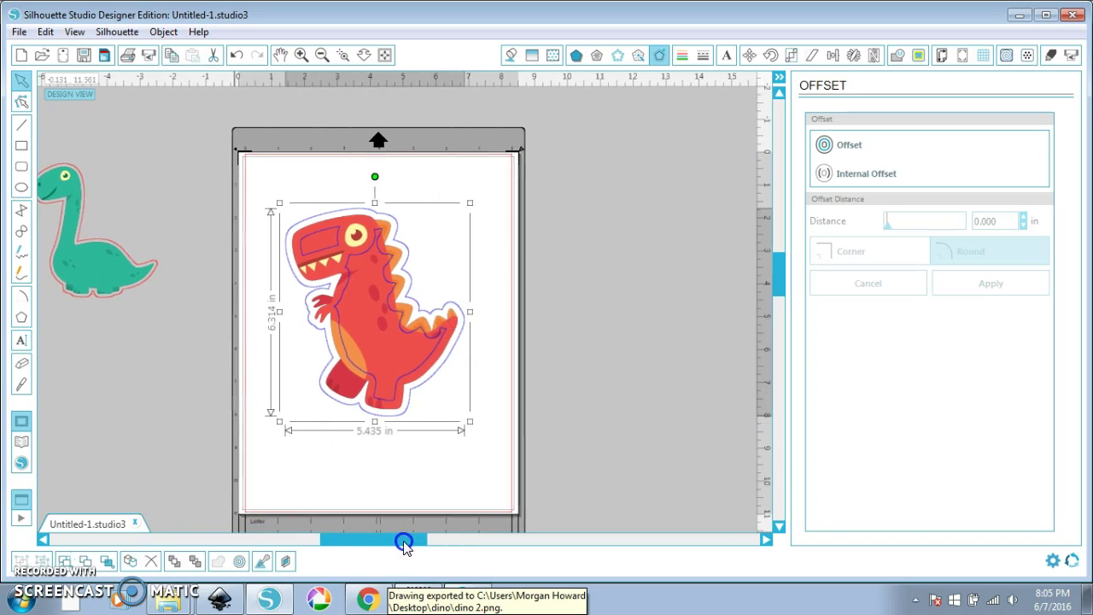
right_click(465, 330)
left_click(535, 495)
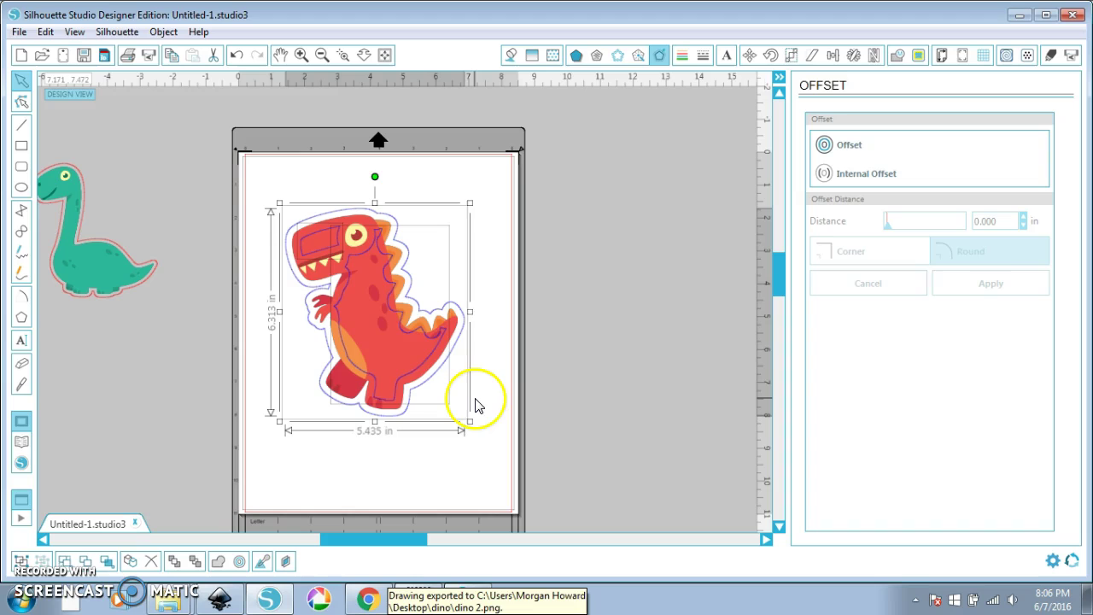
left_click(458, 354)
left_click(466, 329)
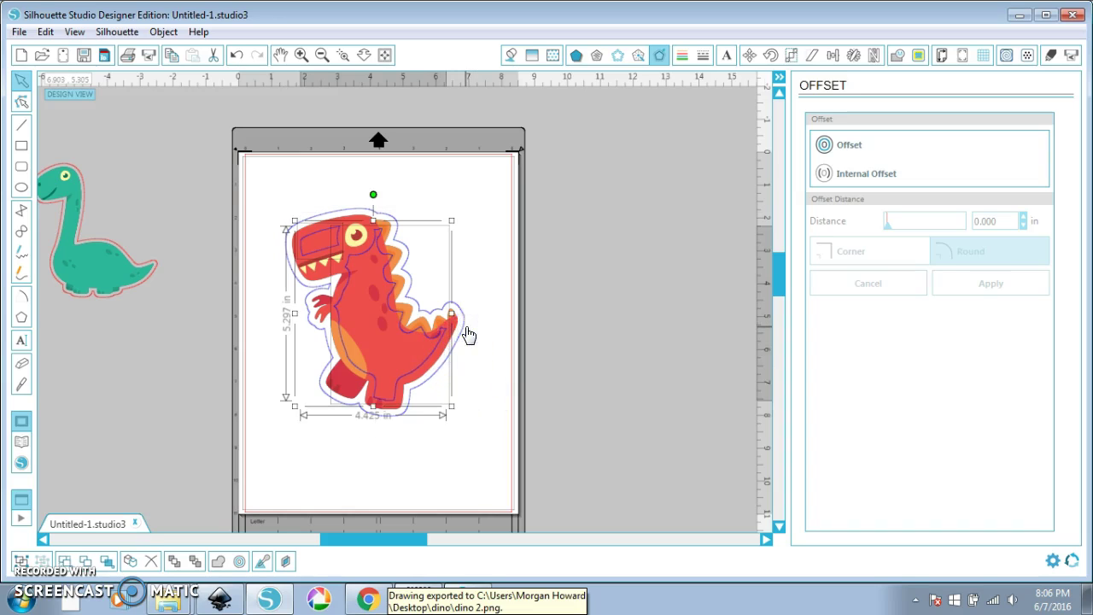
left_click(376, 398)
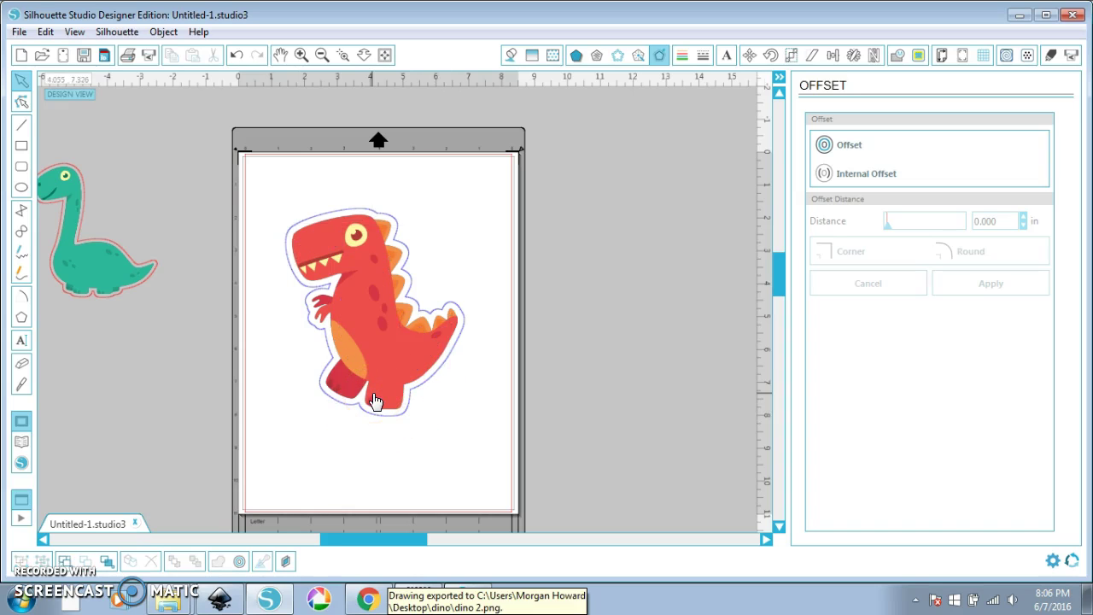
- Move the green dino onto the page below the red dino
left_click_drag(246, 177, 499, 460)
left_click(329, 292)
left_click_drag(112, 253, 321, 439)
left_click(740, 261)
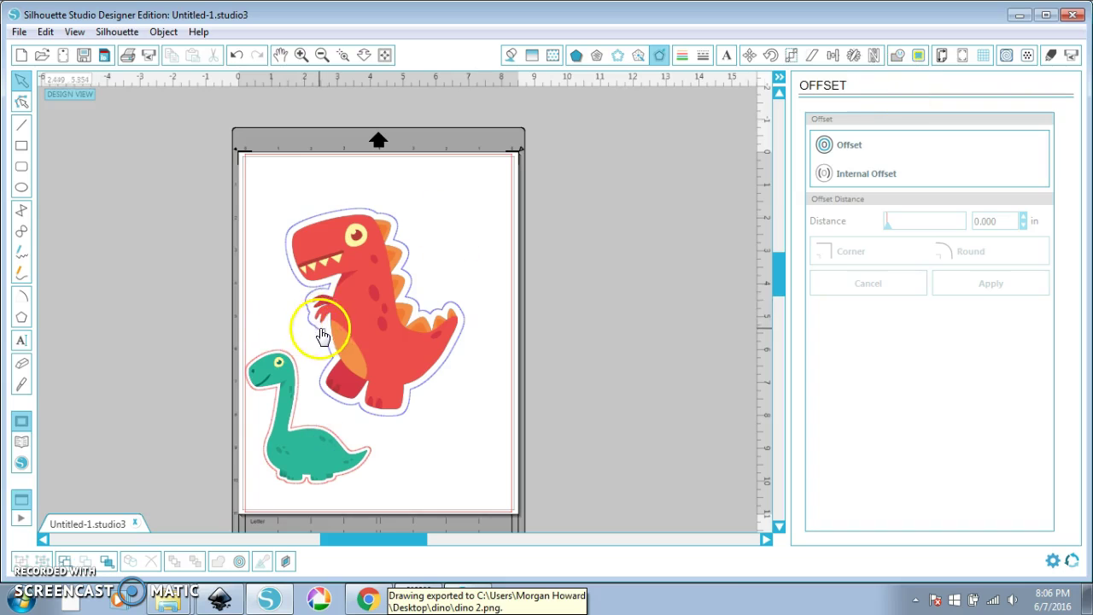
- Cut by line colour in Advanced mode, blue and red on Cardstock, then return to Fill Color
left_click(1051, 55)
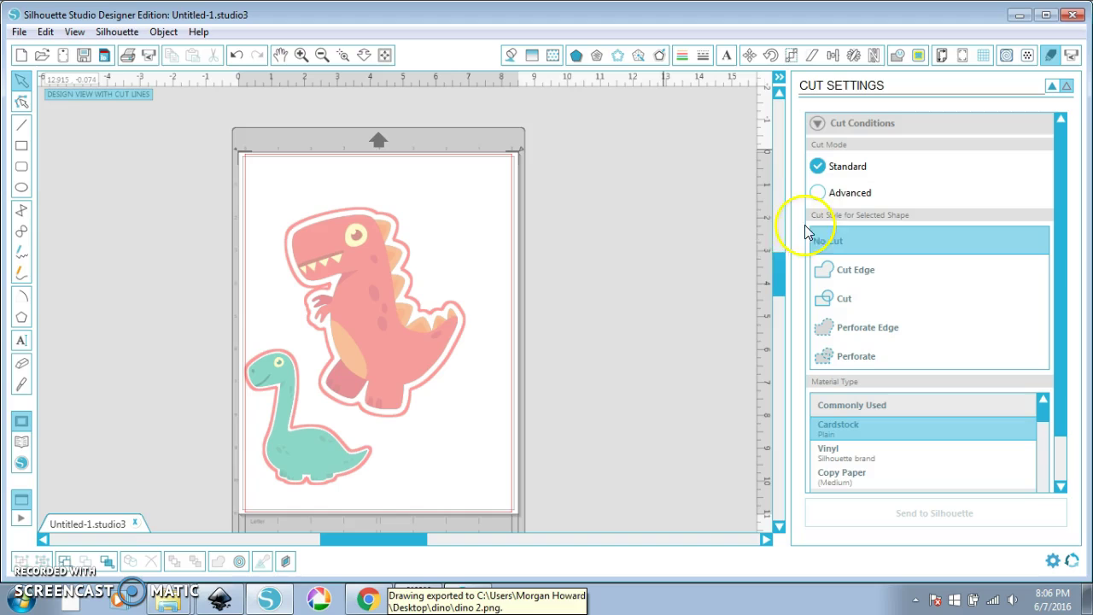
left_click(825, 195)
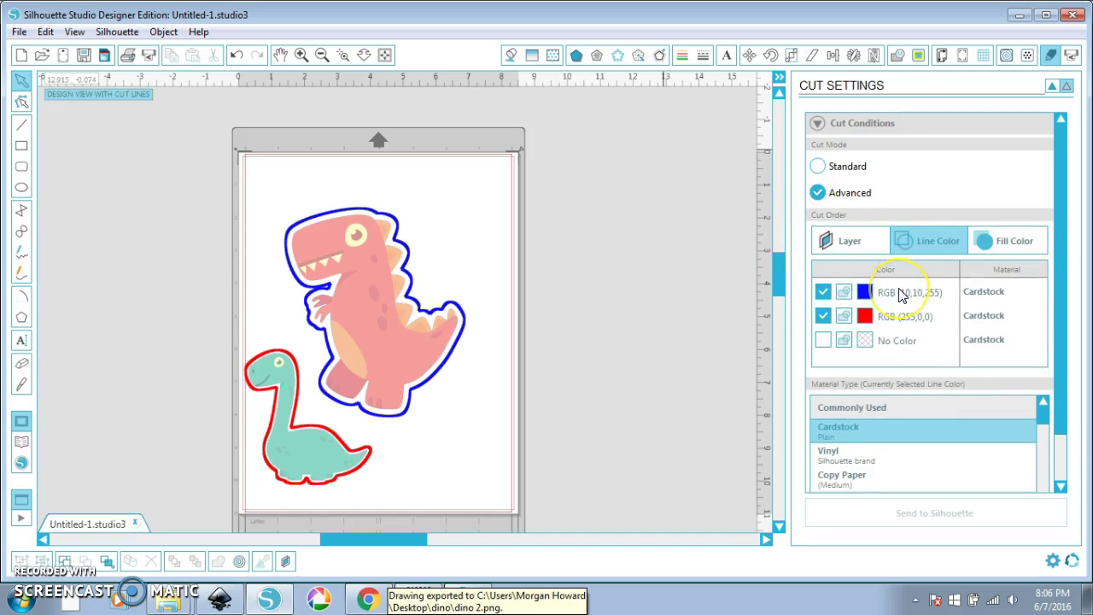
left_click(900, 295)
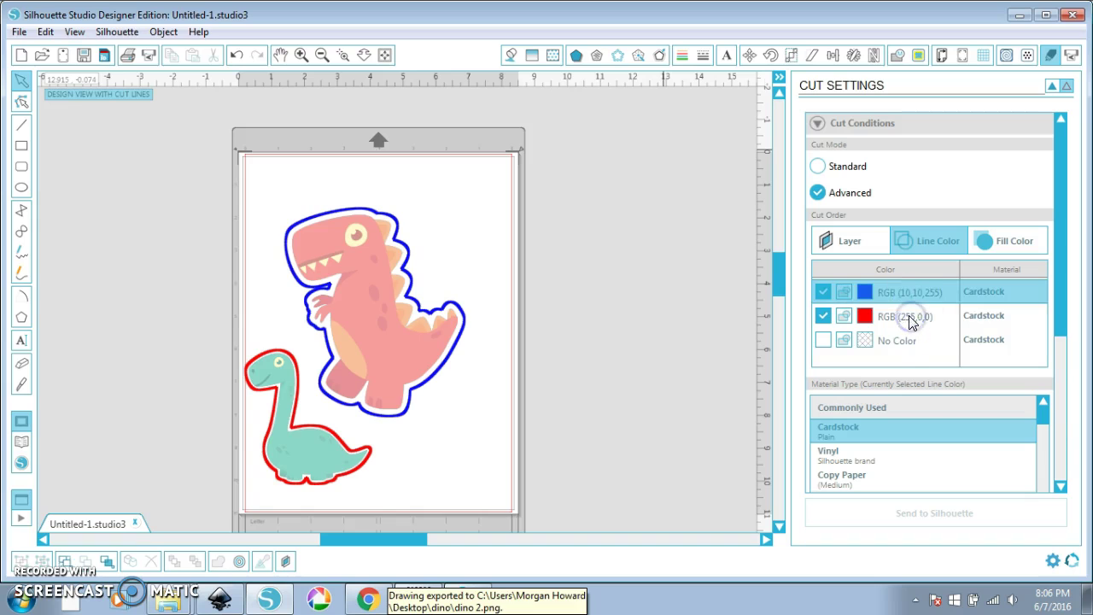
left_click(911, 317)
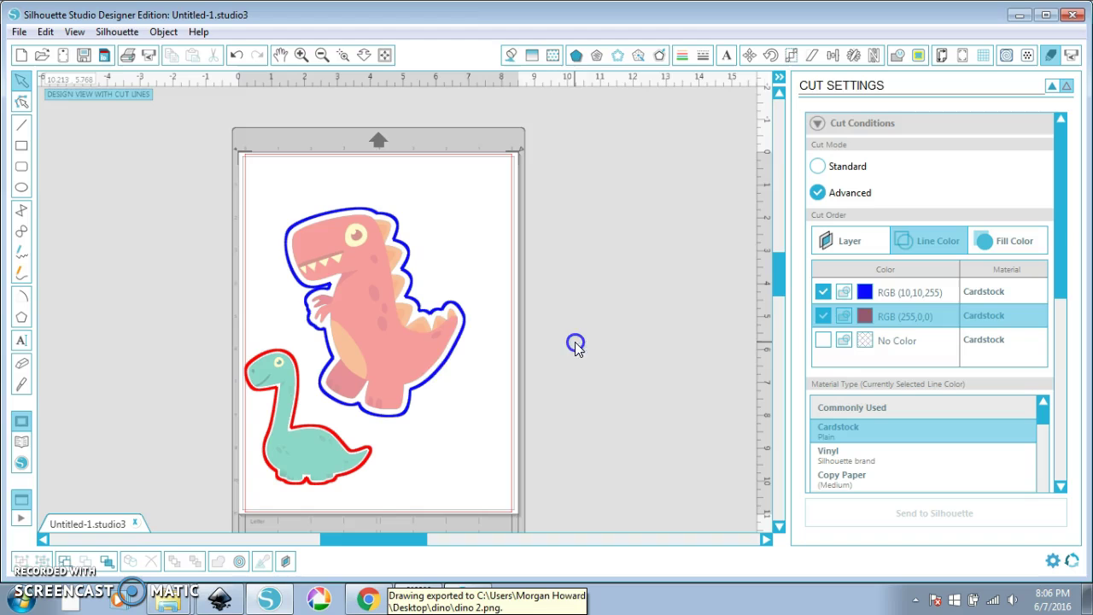
left_click(509, 55)
left_click(434, 386)
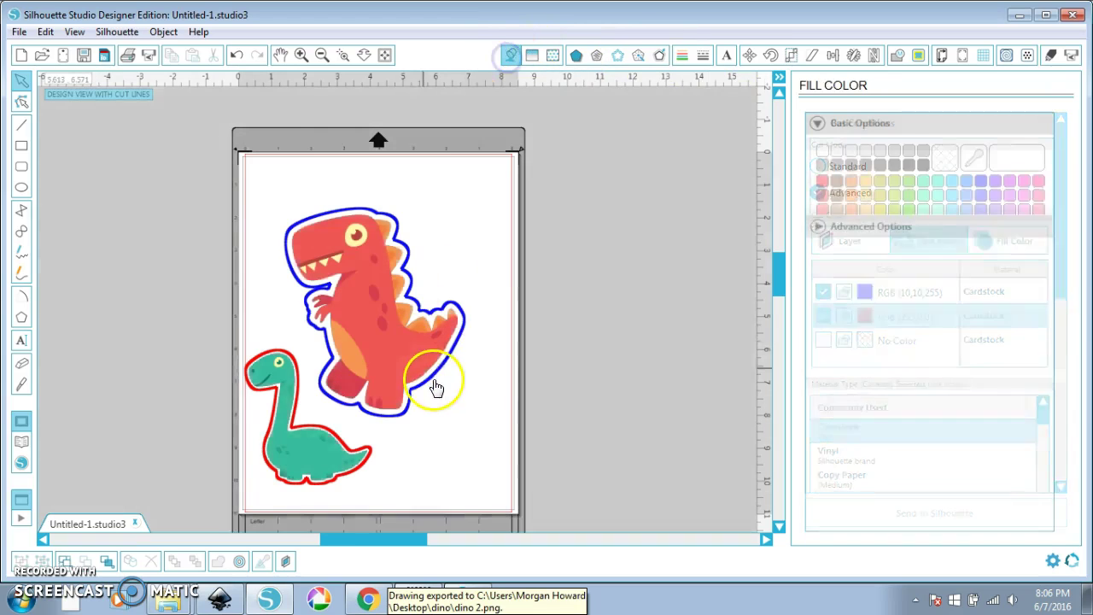
- Ungroup the dinosaurs and give the red dinosaur a red cut line
right_click(429, 386)
left_click(476, 436)
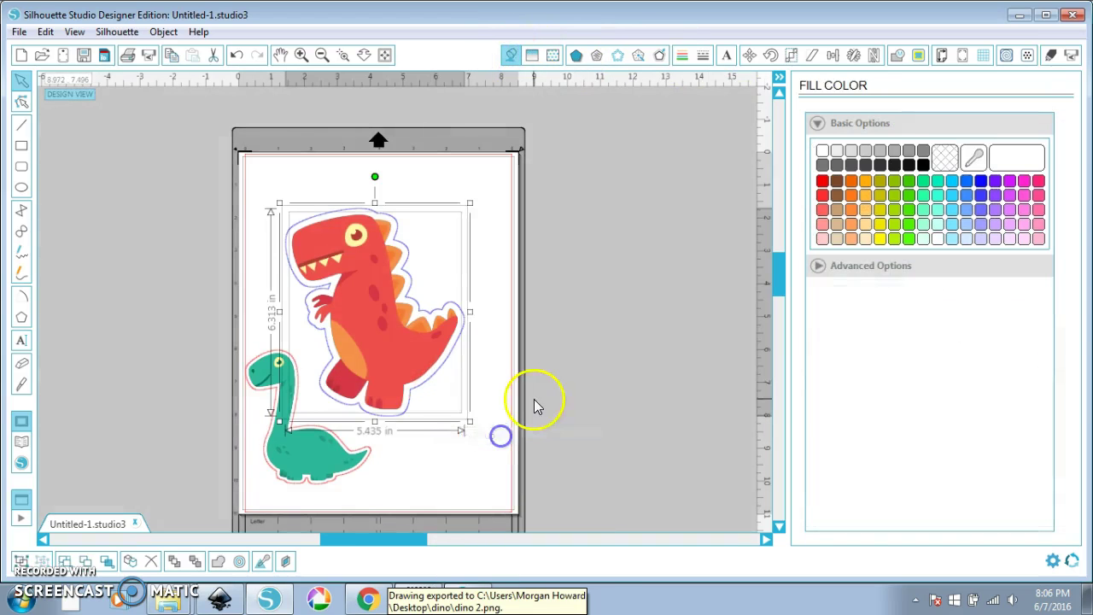
left_click(427, 384)
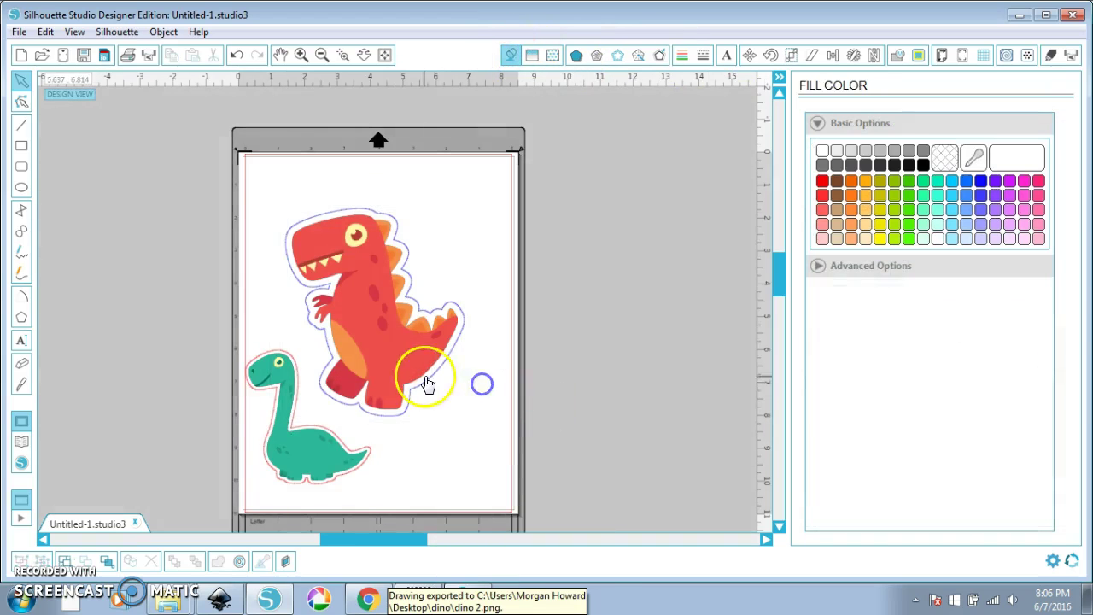
left_click(683, 55)
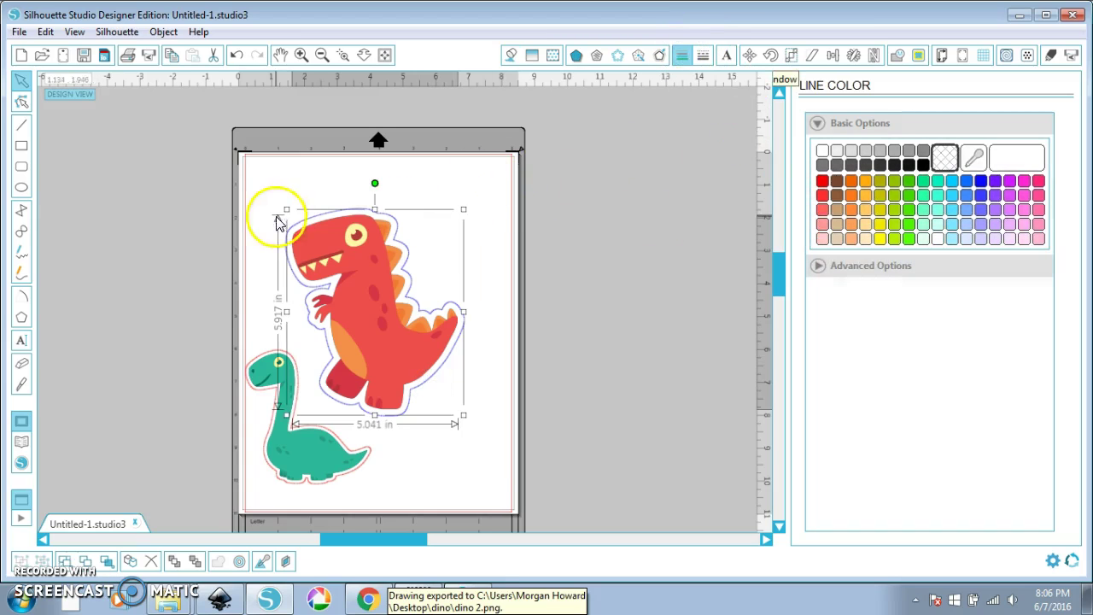
left_click_drag(277, 223, 272, 214)
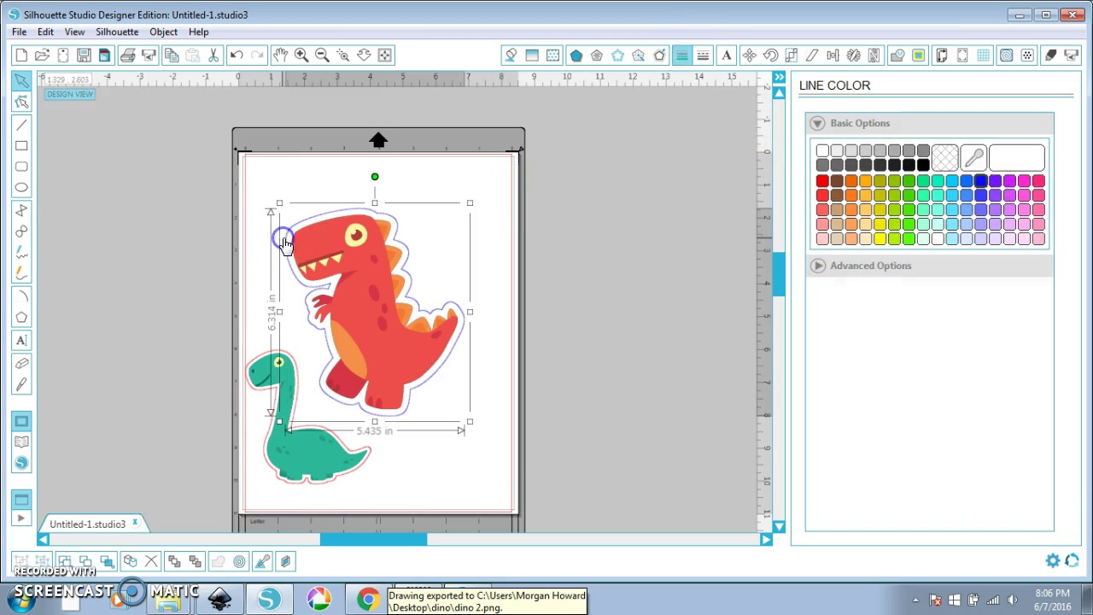
left_click(824, 182)
left_click(375, 483)
- Ungroup the green dinosaur and make its cut line red too
left_click(358, 477)
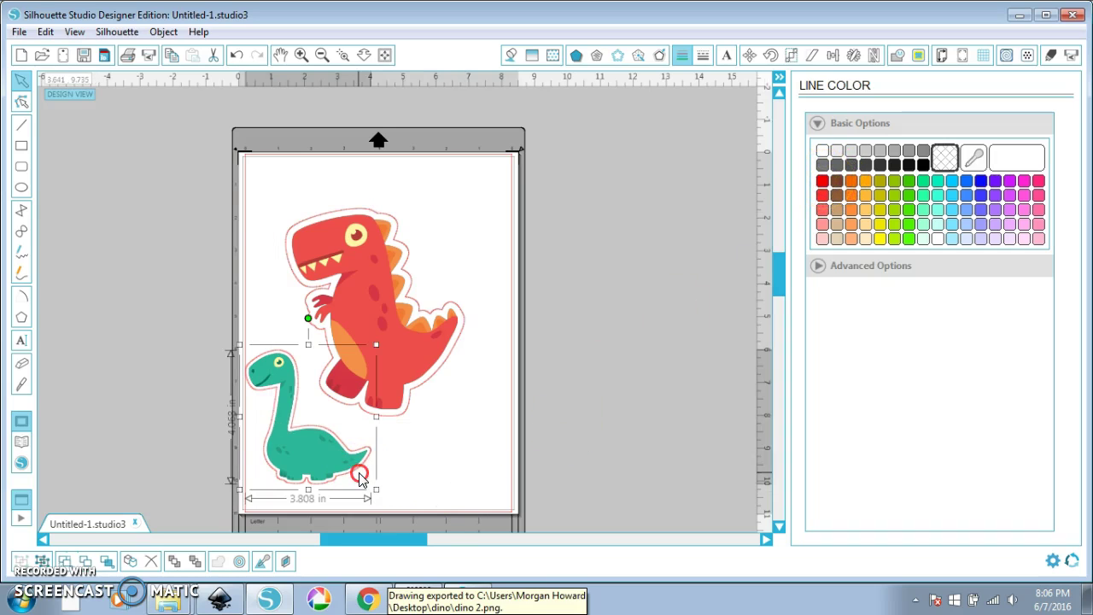
right_click(359, 477)
left_click(415, 318)
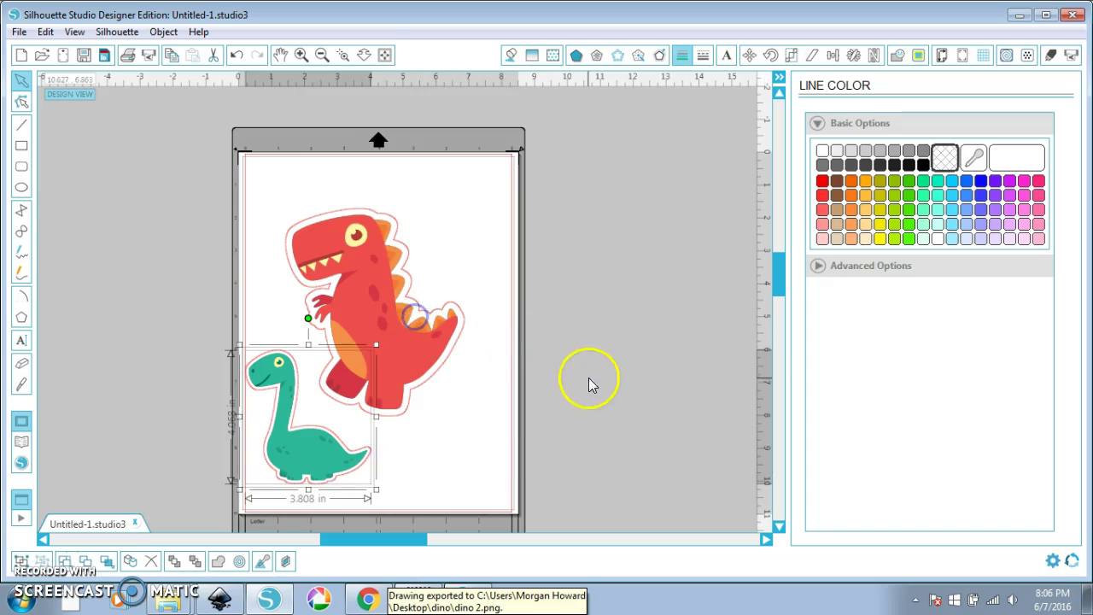
left_click(590, 384)
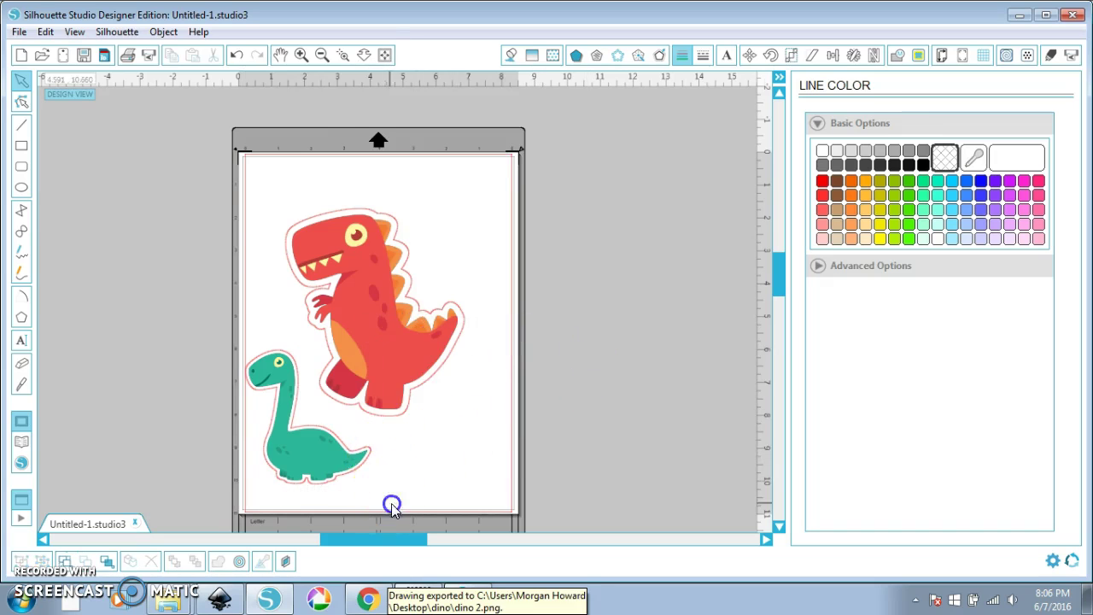
left_click_drag(378, 501, 214, 334)
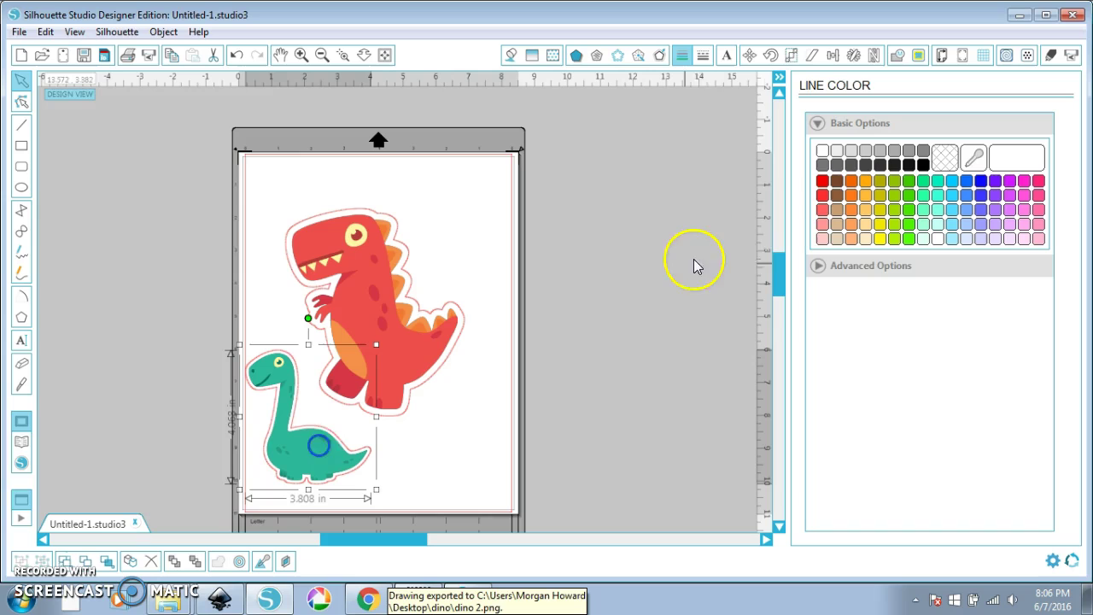
left_click(823, 180)
left_click(689, 271)
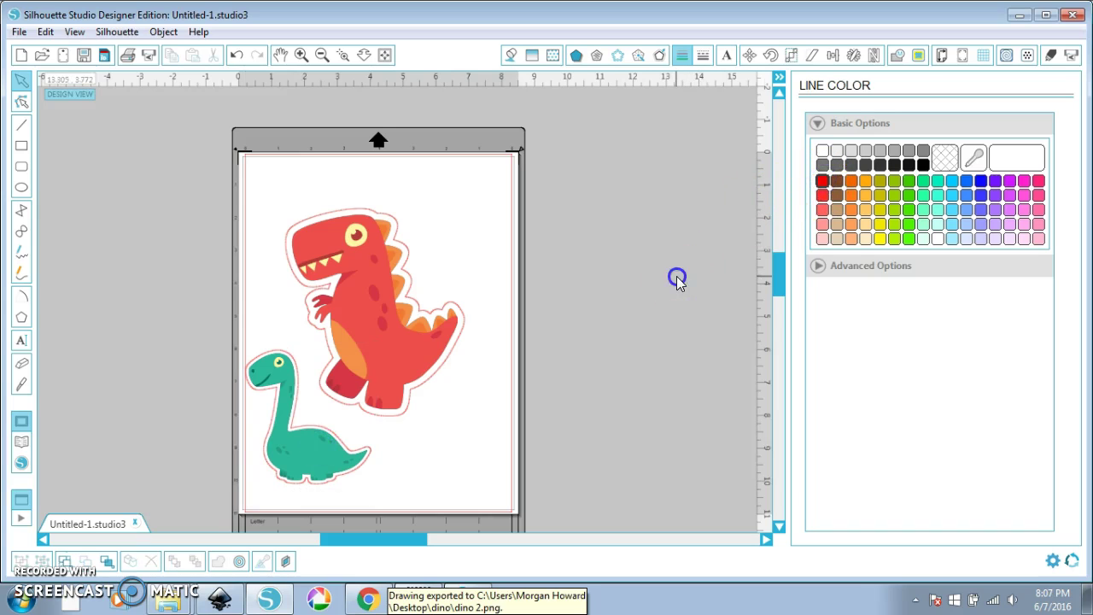
- Set the red cut lines' material to Washi Sheets with blade thickness 6
left_click(1050, 55)
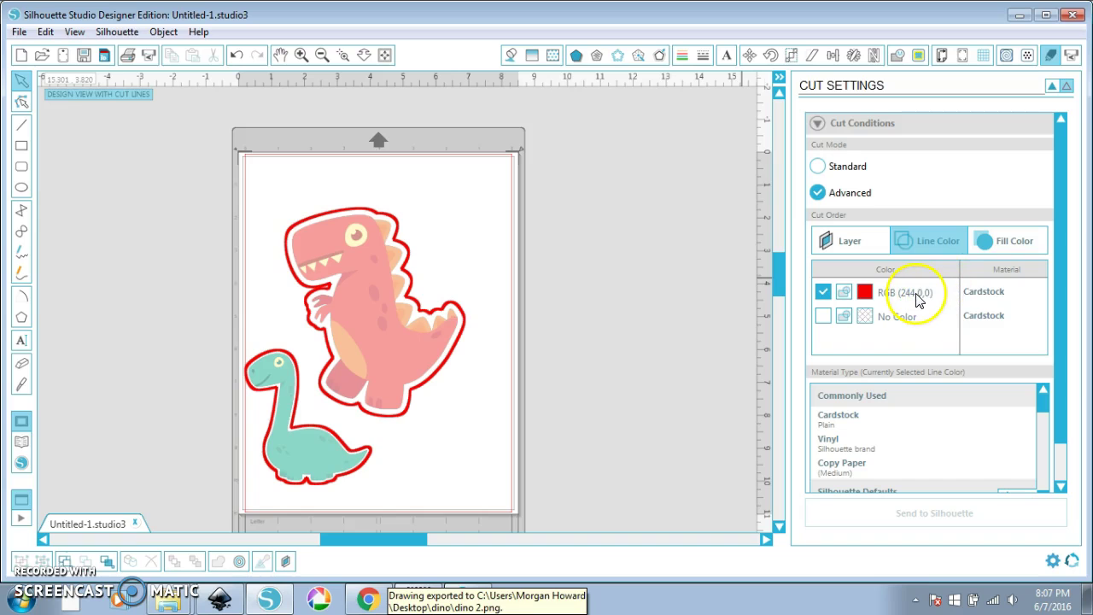
left_click(1005, 295)
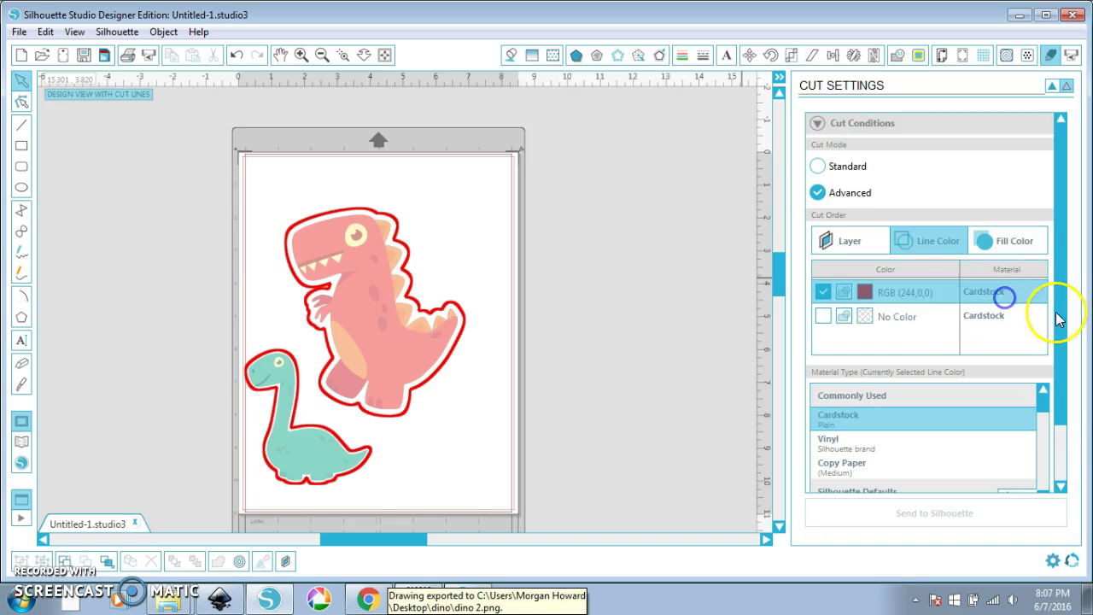
left_click_drag(1059, 220, 1054, 244)
scroll(932, 256, "down", 5)
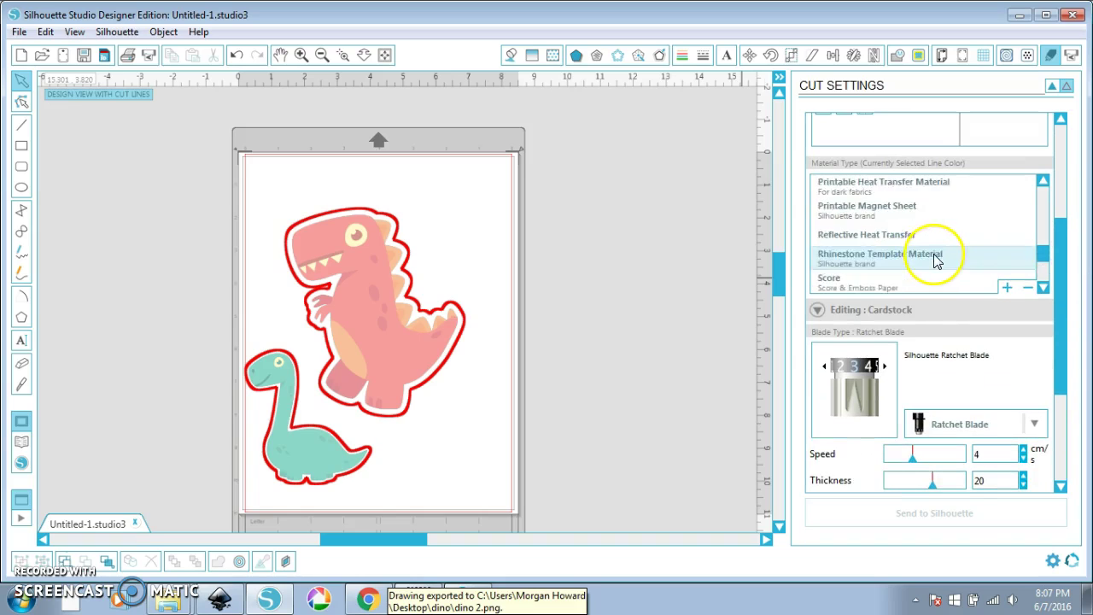
scroll(936, 261, "down", 5)
left_click(922, 258)
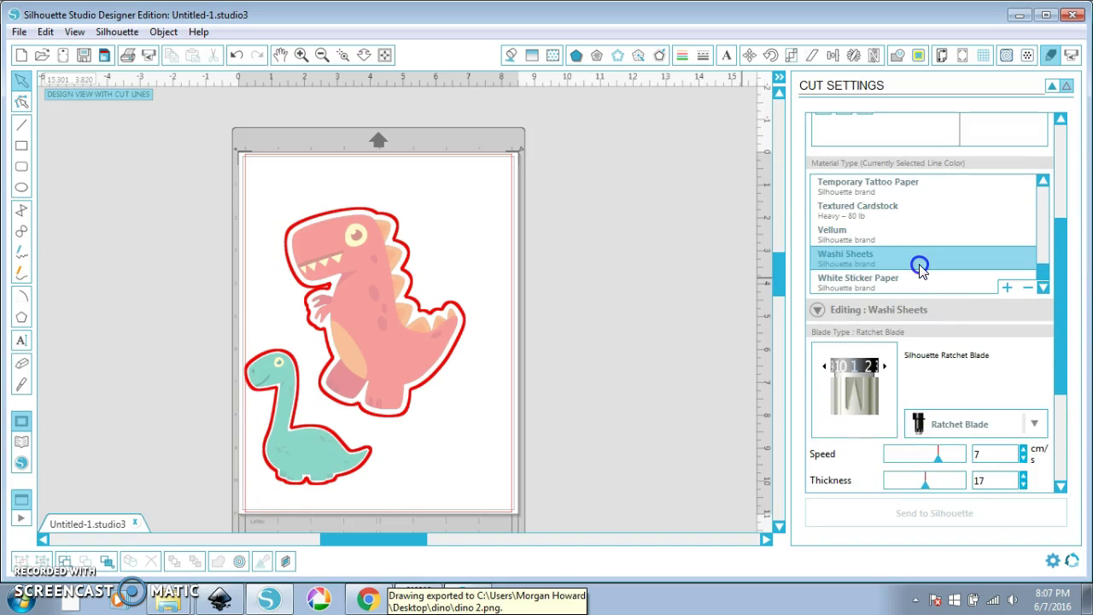
left_click_drag(1057, 346, 1060, 403)
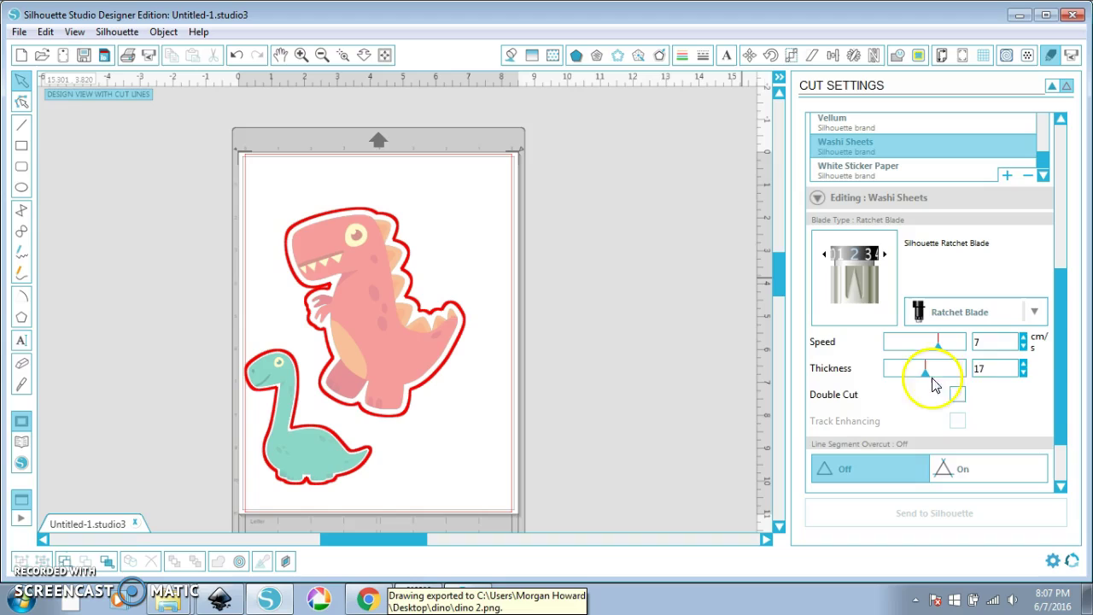
double_click(979, 369)
type("6")
key("Return")
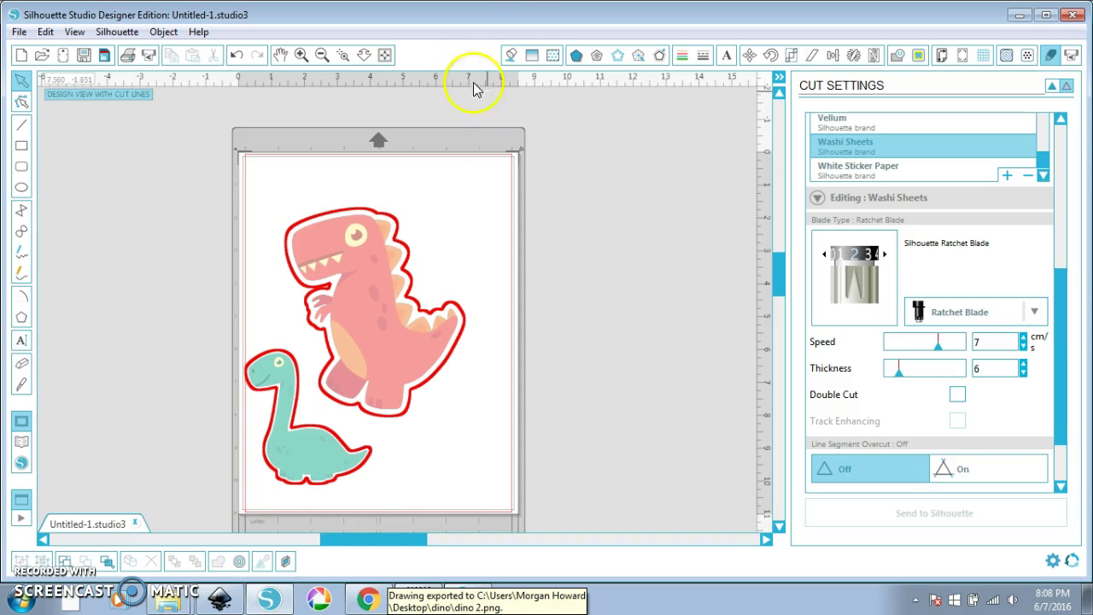
- Try a dark brown fill on the red dinosaur, undo it, and switch to Inkscape
left_click(510, 54)
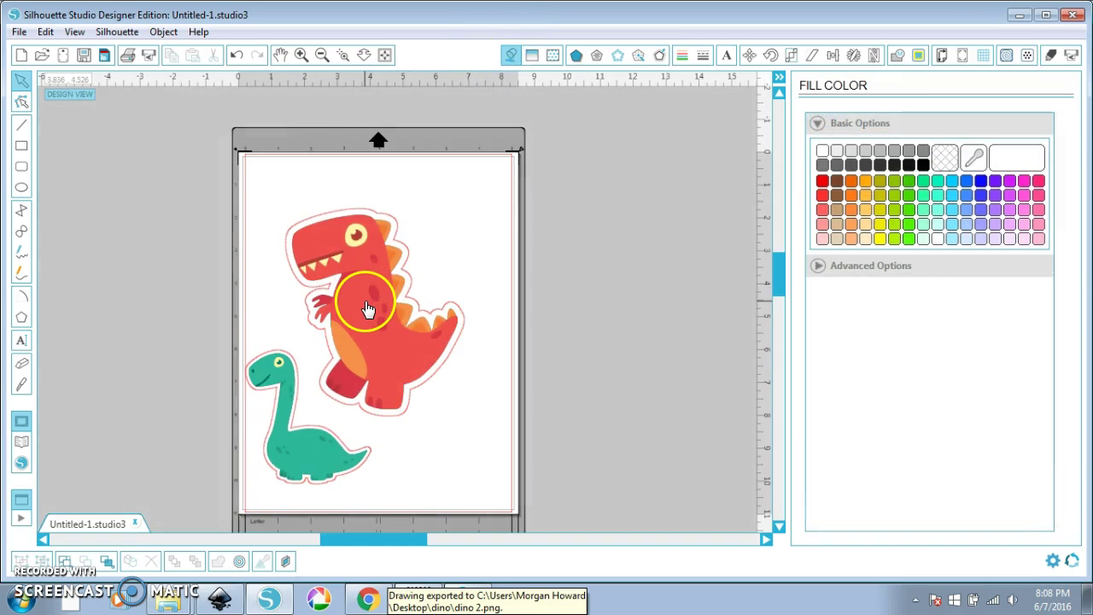
left_click(367, 310)
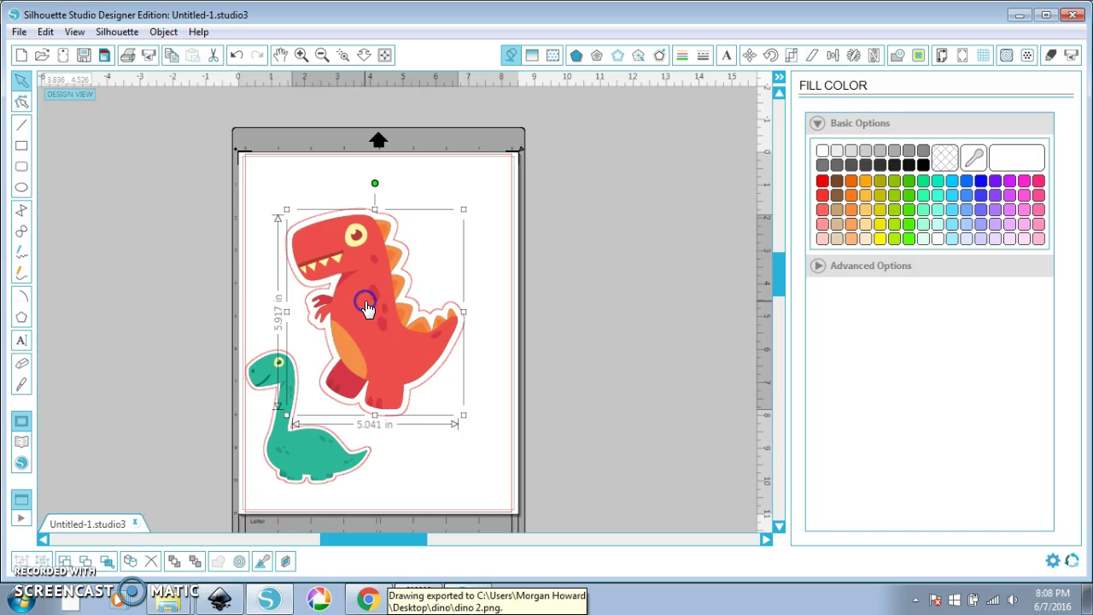
left_click(837, 182)
key("ctrl+z")
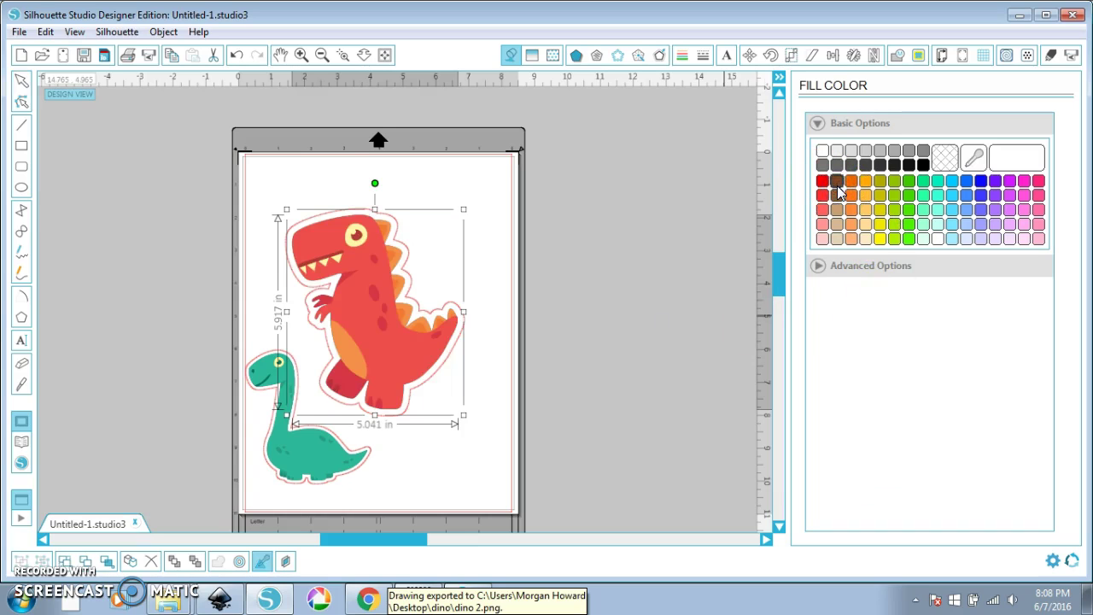
left_click(427, 538)
- Ungroup the red dinosaur in Inkscape and give its body a flat mauve fill (a88181ff)
left_click(220, 598)
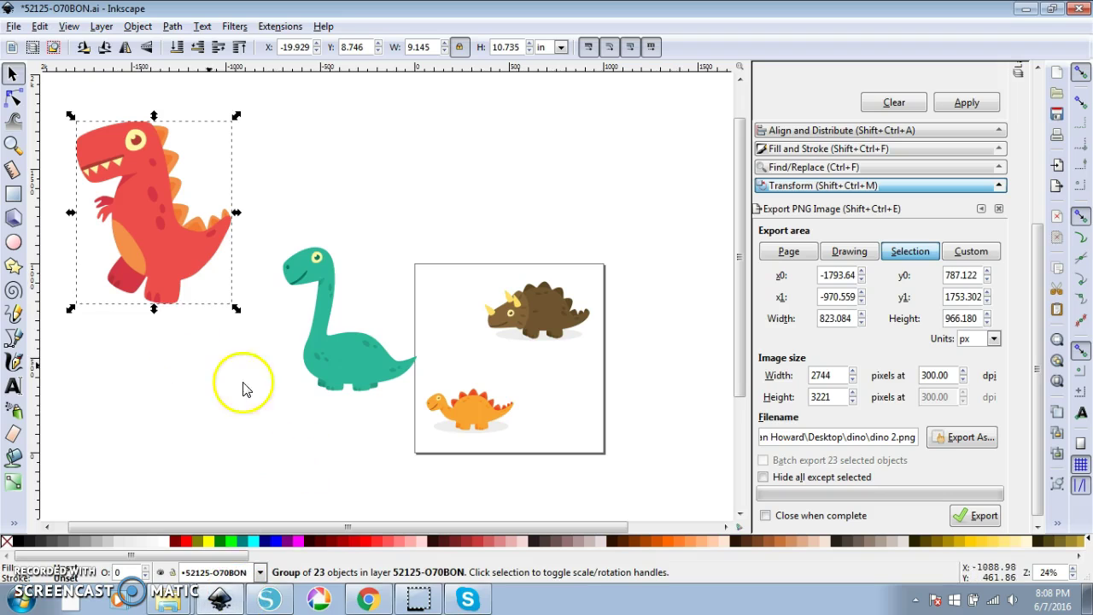
right_click(190, 278)
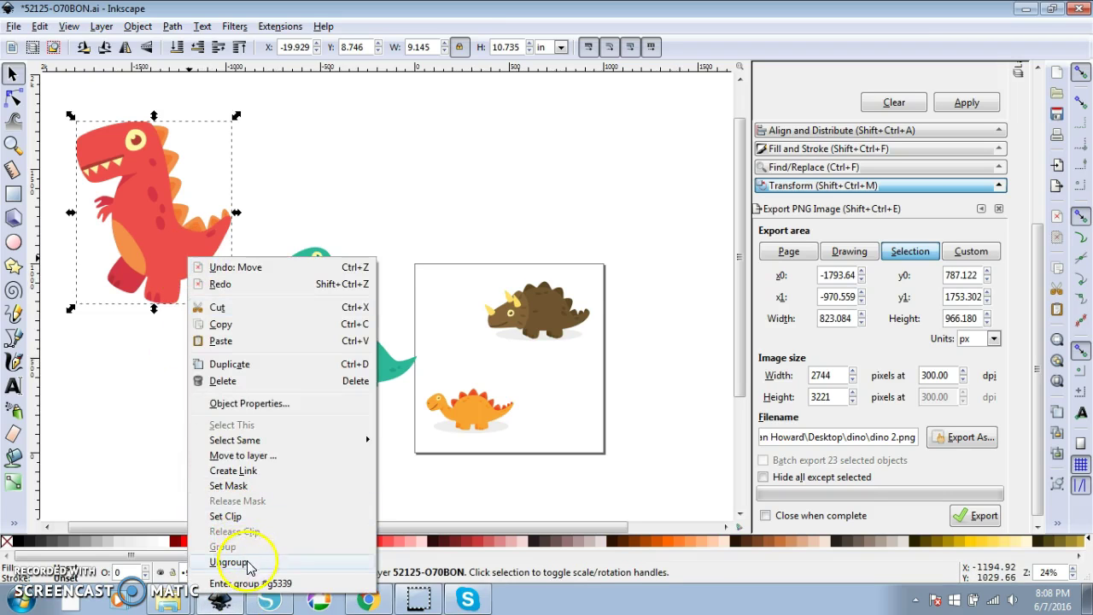
left_click(257, 561)
left_click(192, 474)
left_click(171, 262)
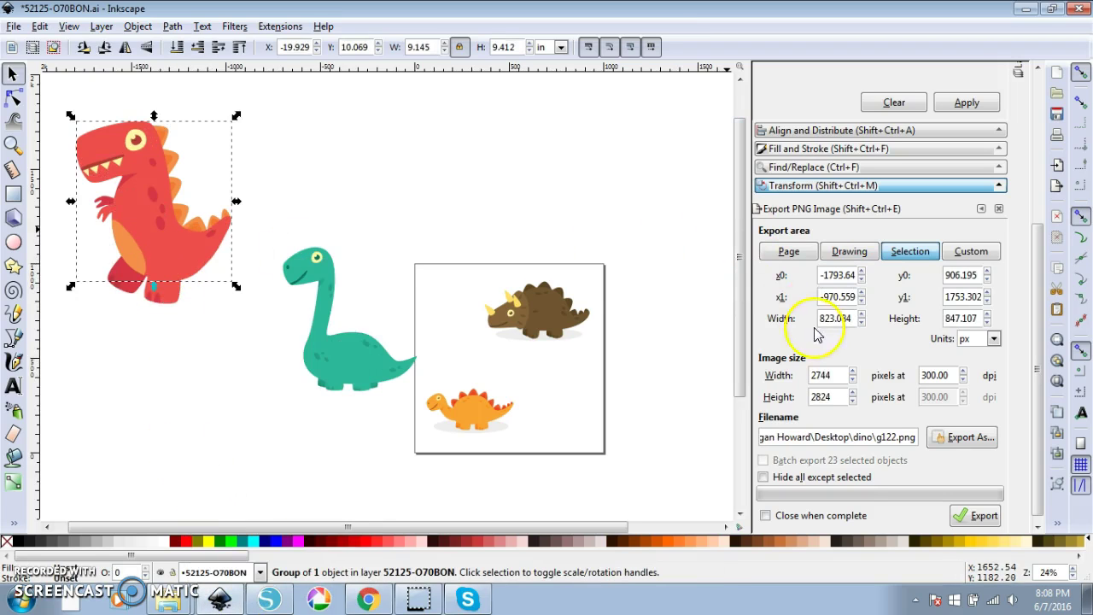
left_click(818, 152)
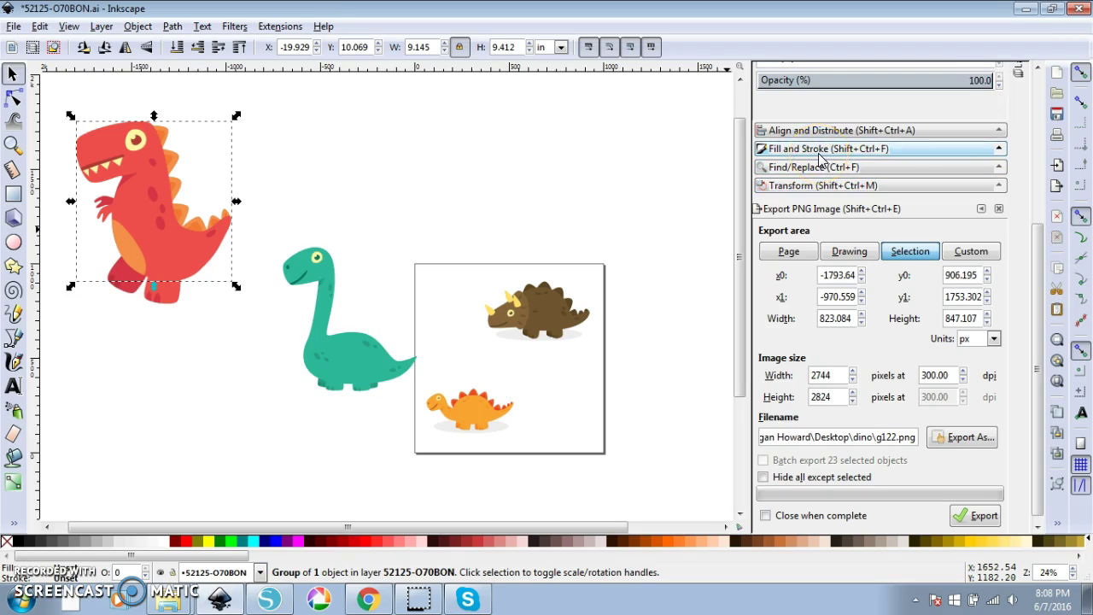
left_click(819, 152)
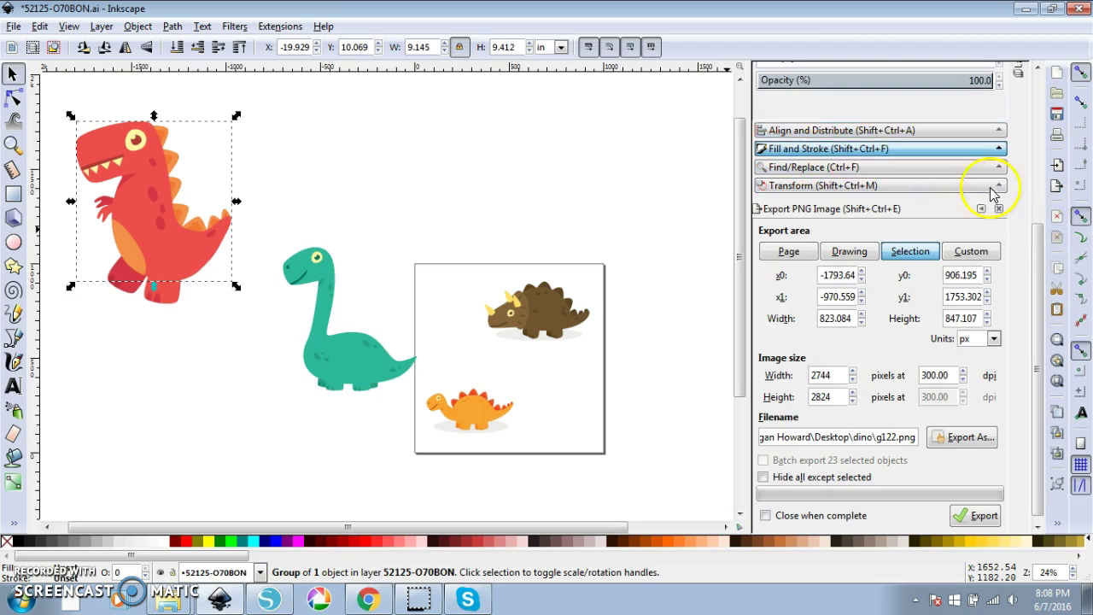
left_click(799, 122)
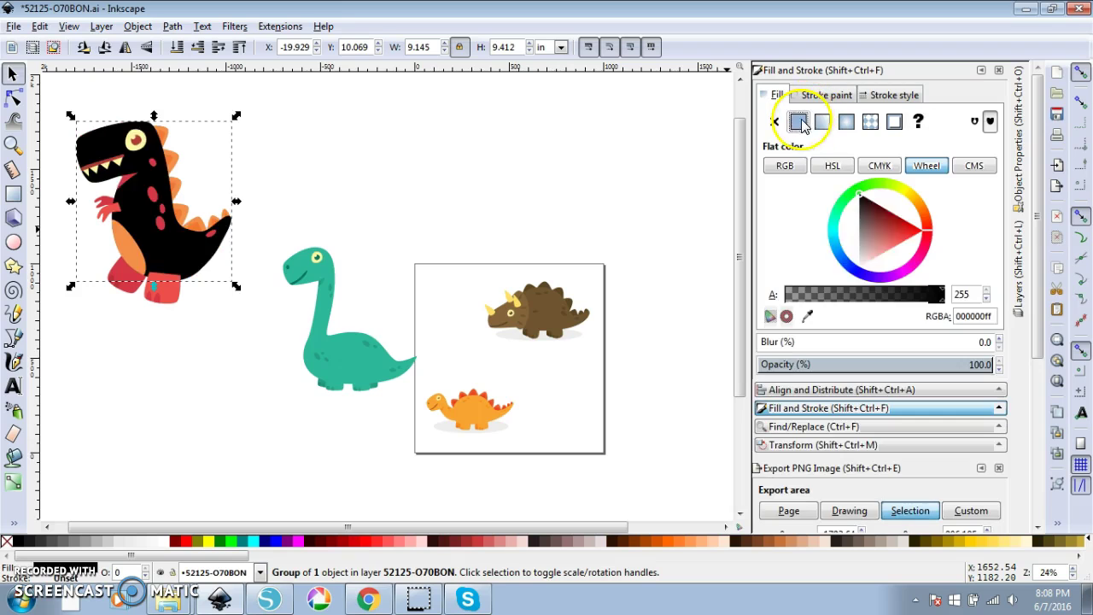
mouse_move(875, 241)
left_mouse_down()
mouse_move(877, 223)
mouse_move(868, 235)
left_mouse_up()
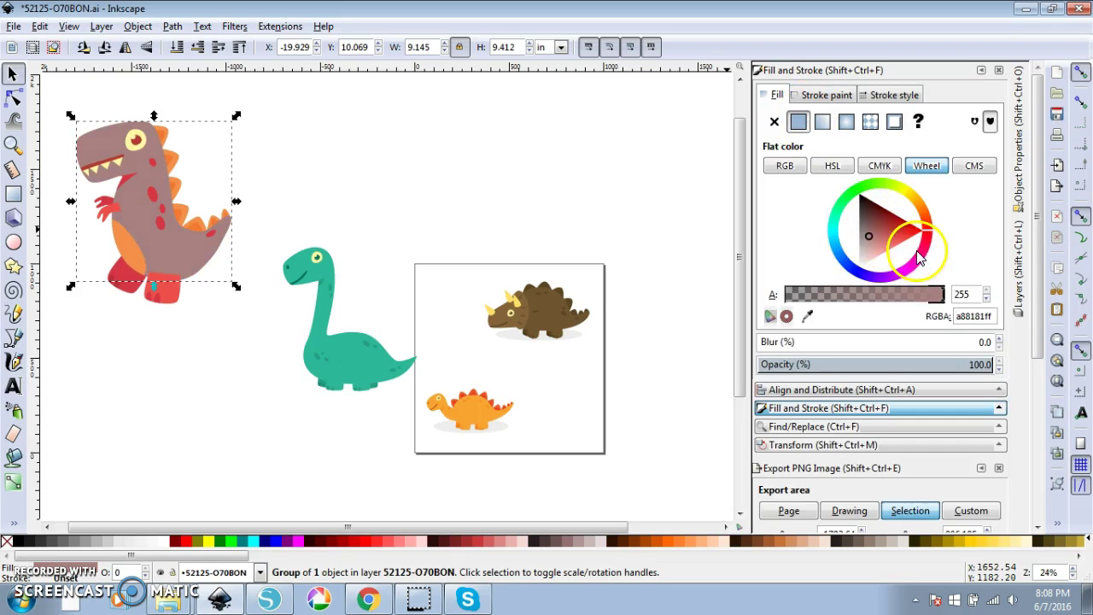
left_click_drag(263, 378, 50, 94)
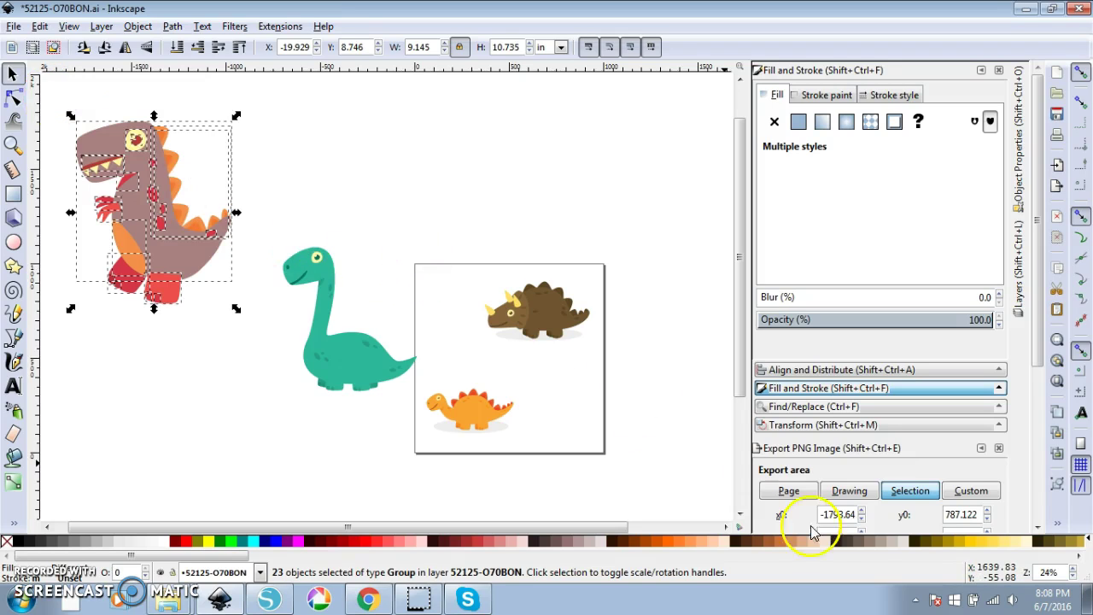